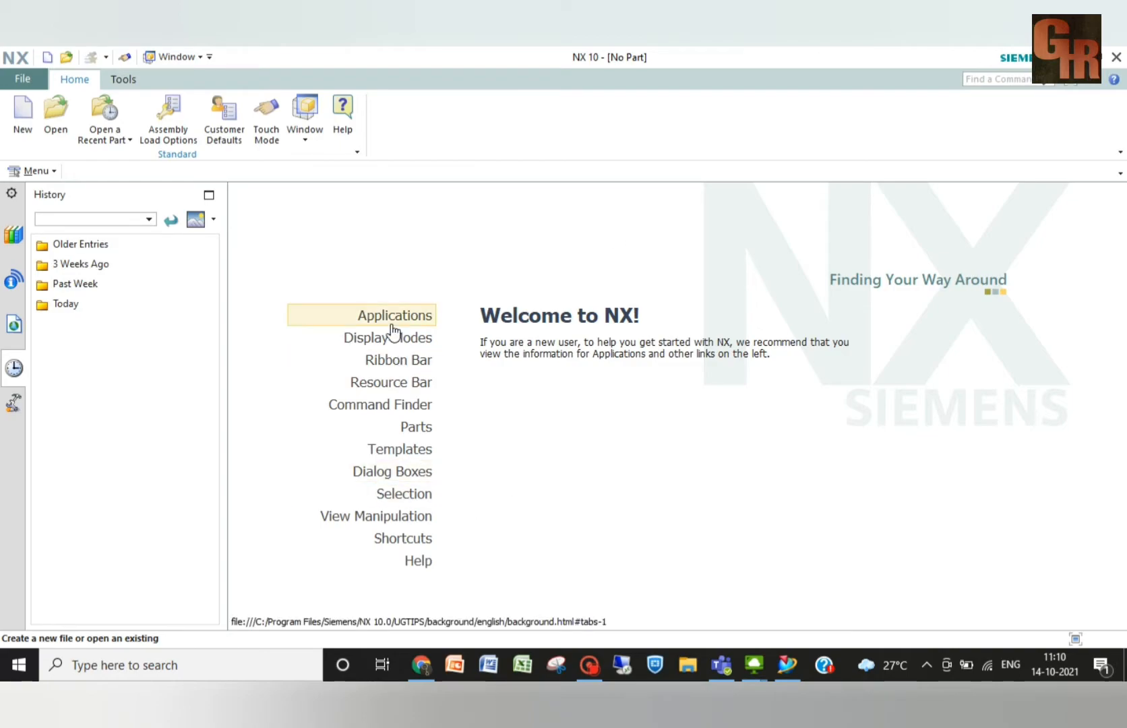
- Create a new Model part in millimetres and start a task-environment sketch on the YZ datum plane
left_click(25, 111)
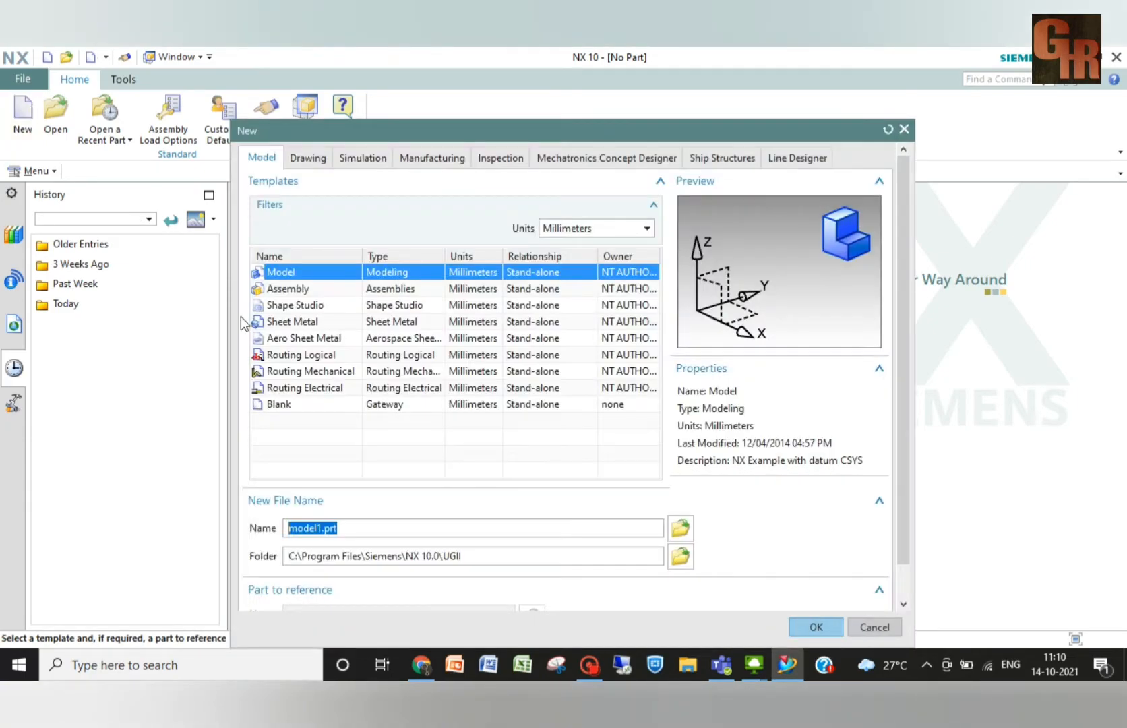
left_click(815, 626)
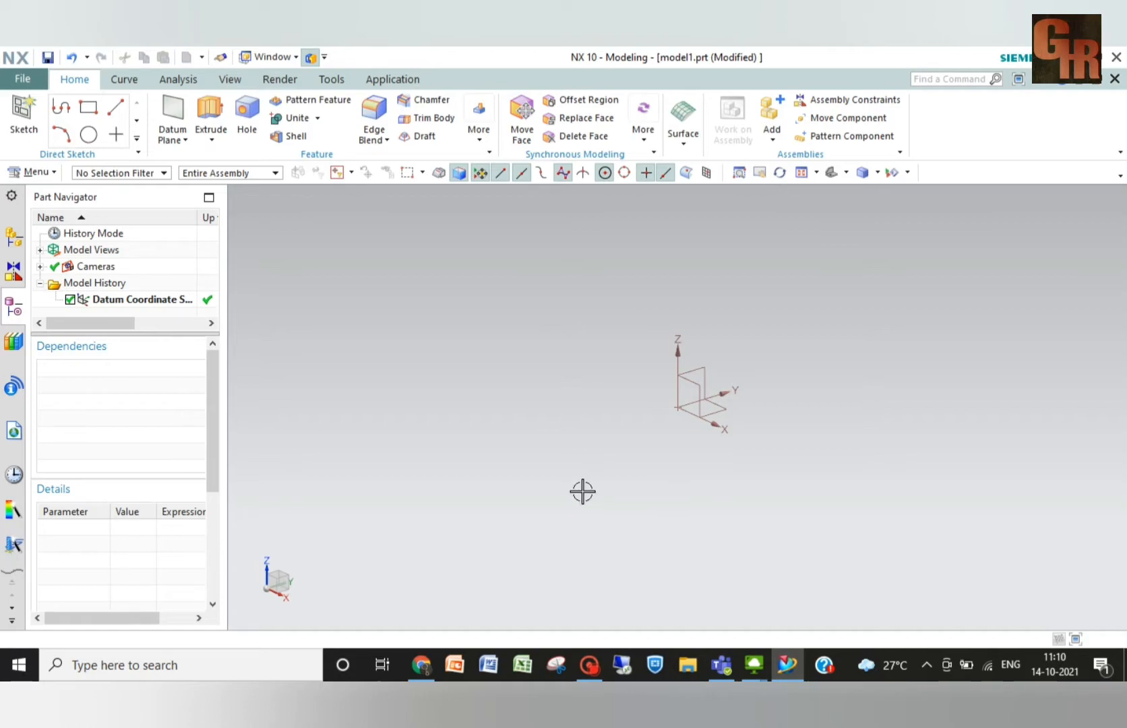
left_click(34, 172)
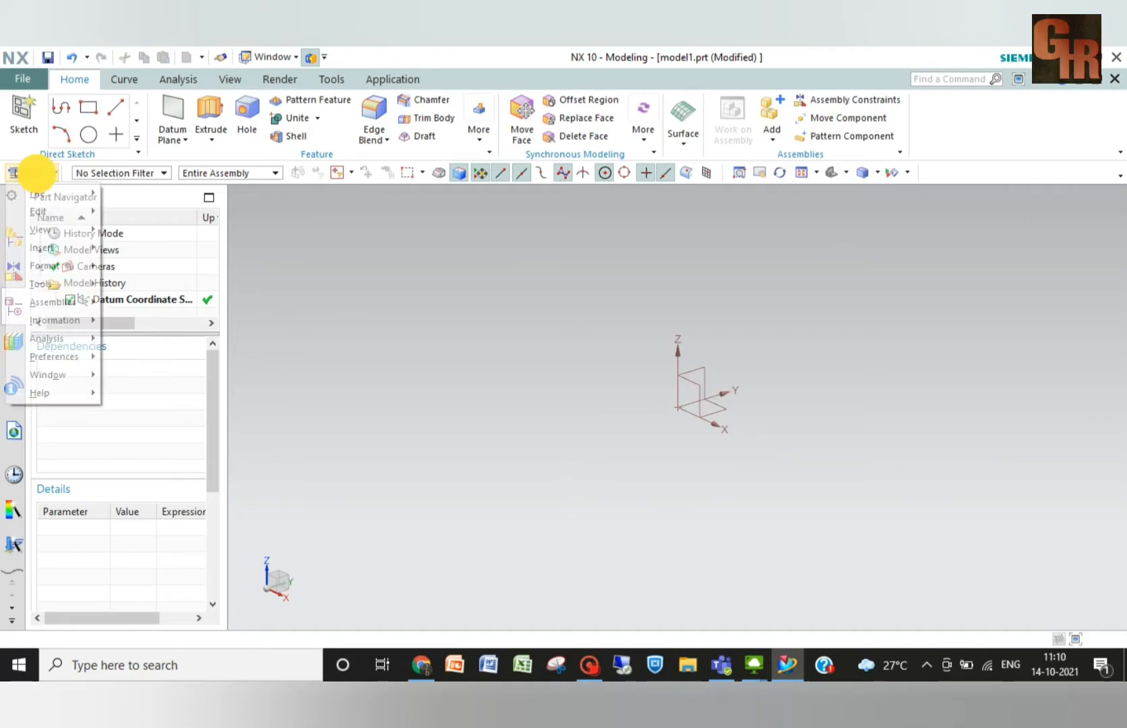
mouse_move(68, 251)
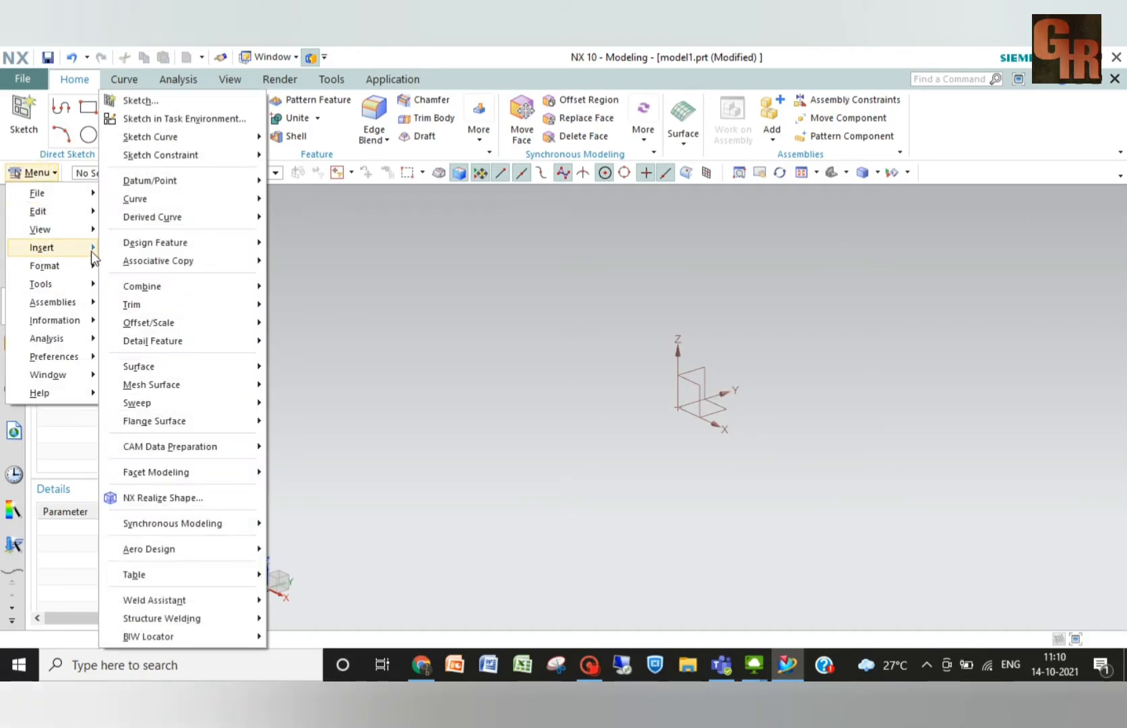
left_click(186, 119)
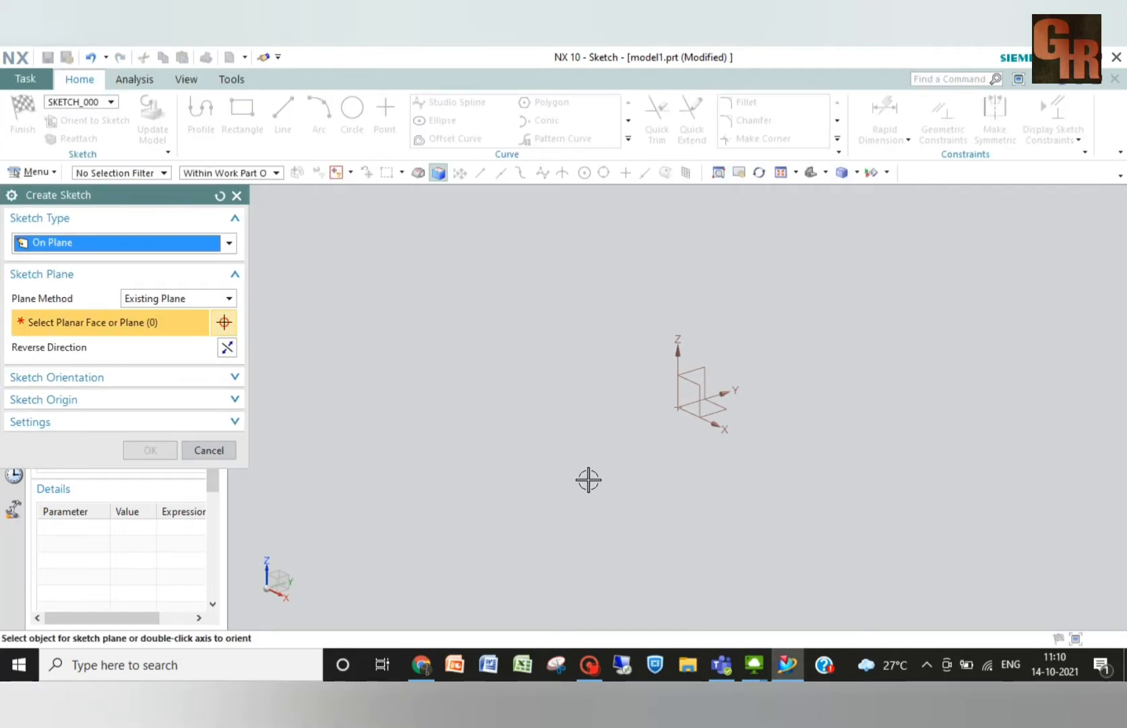
left_click(700, 371)
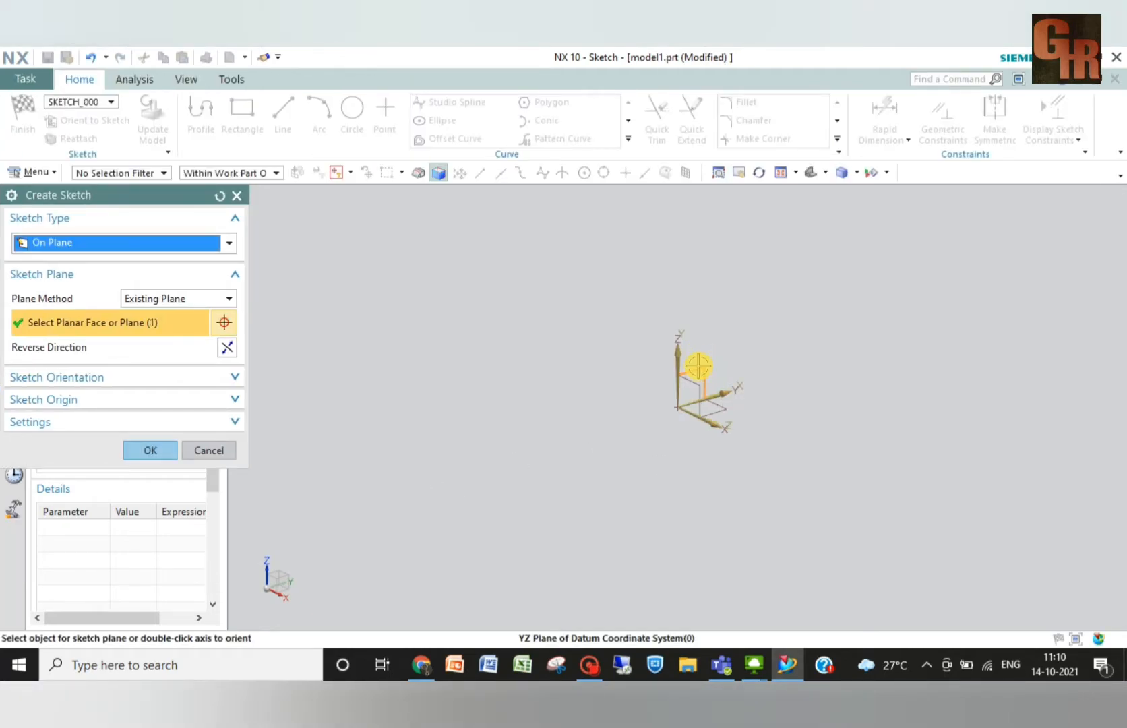
left_click(160, 452)
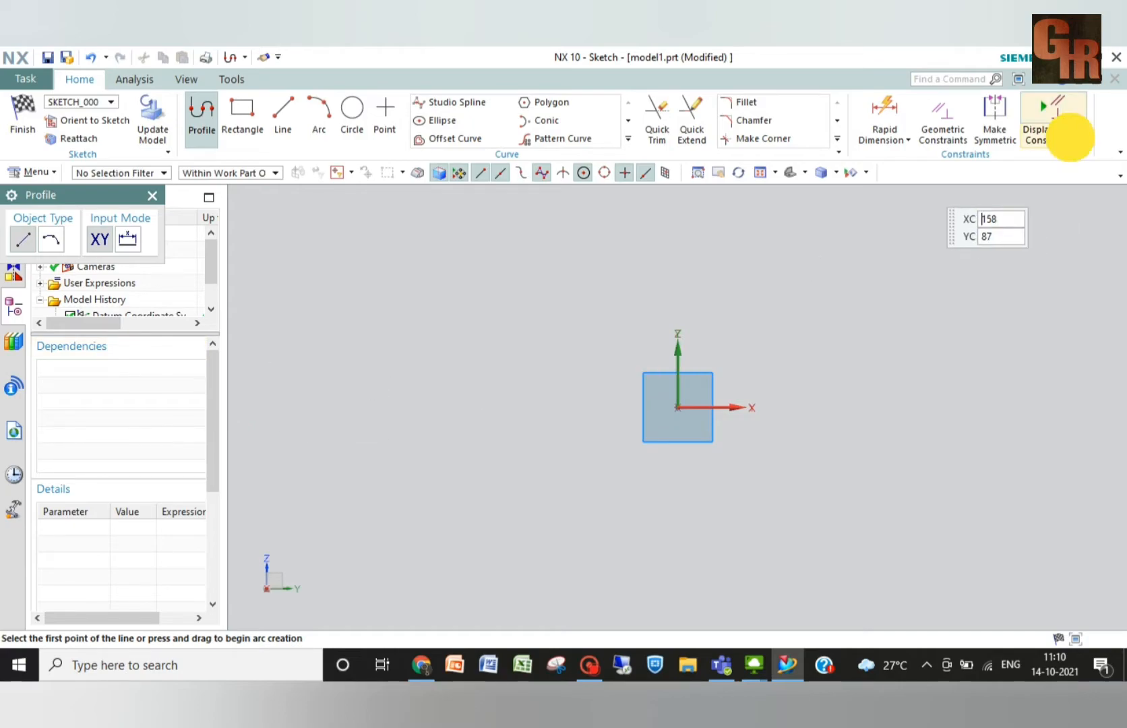
- Turn off Create Inferred Constraints and Continuous Auto Dimensioning for the sketch
left_click(1077, 140)
left_click(981, 313)
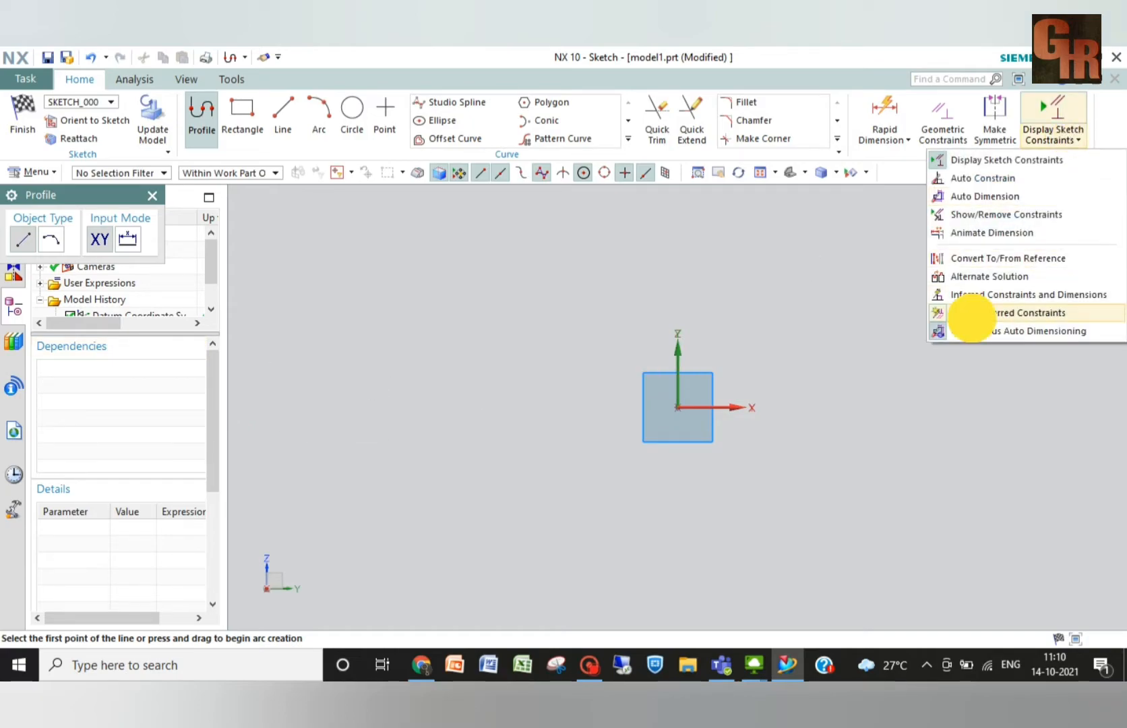
left_click(1053, 143)
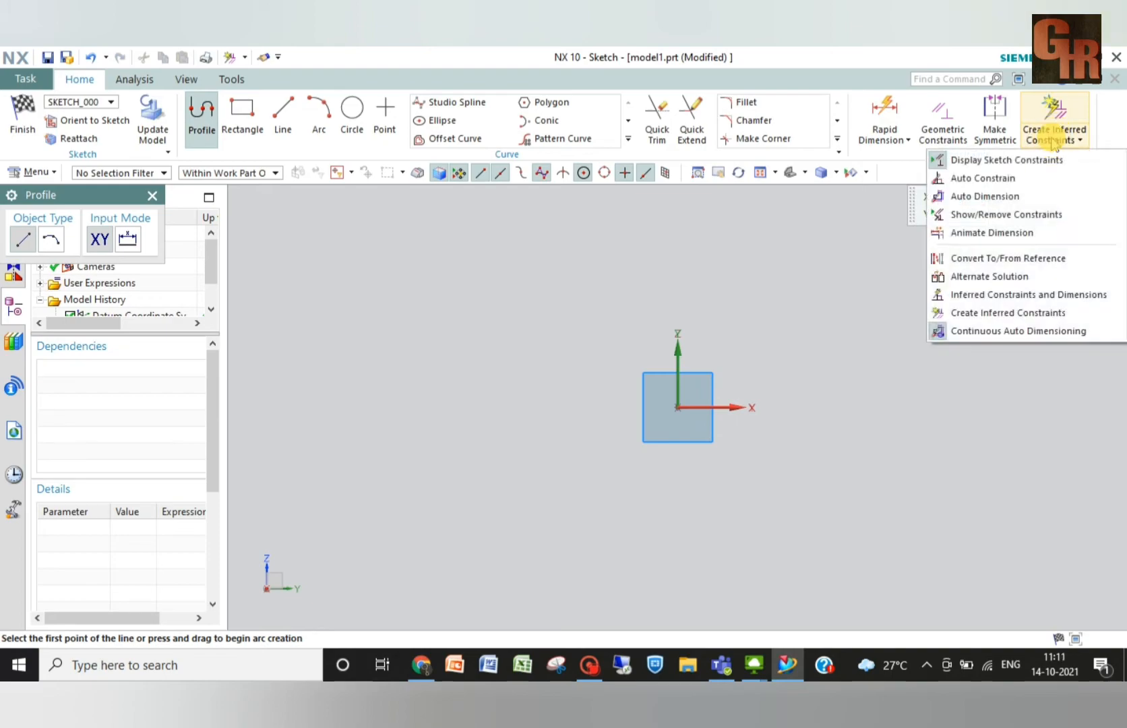
left_click(979, 332)
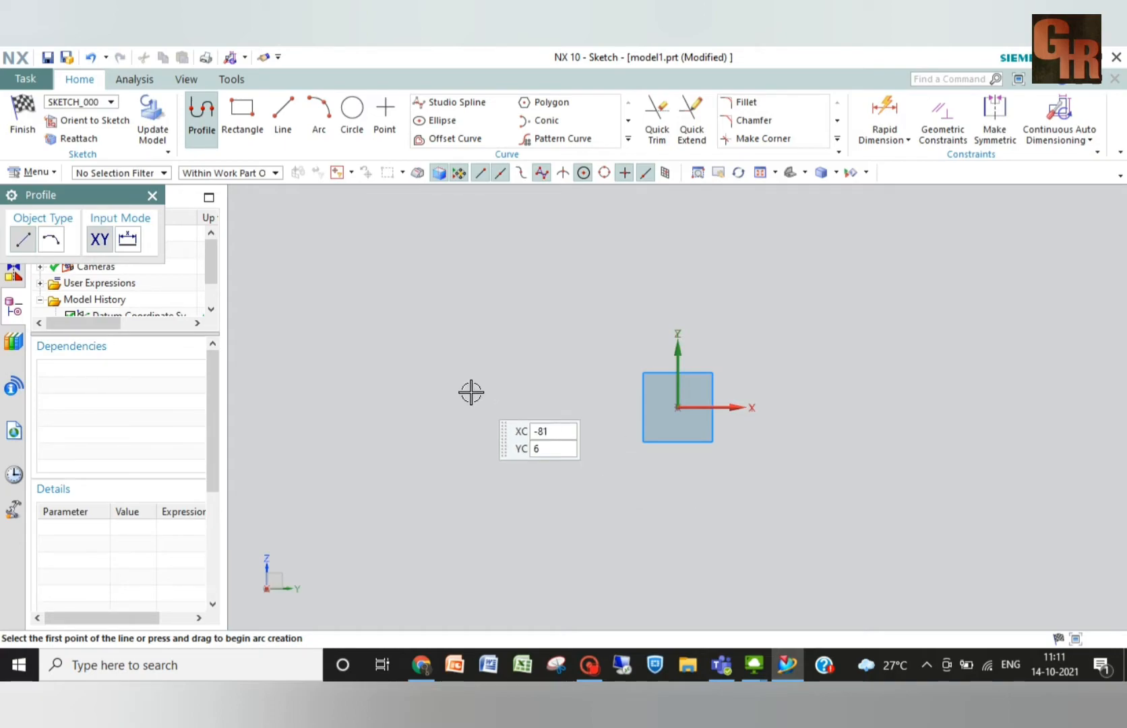
- Sketch two concentric circles centred on the origin, about 39 mm and 59 mm in diameter
left_click(351, 121)
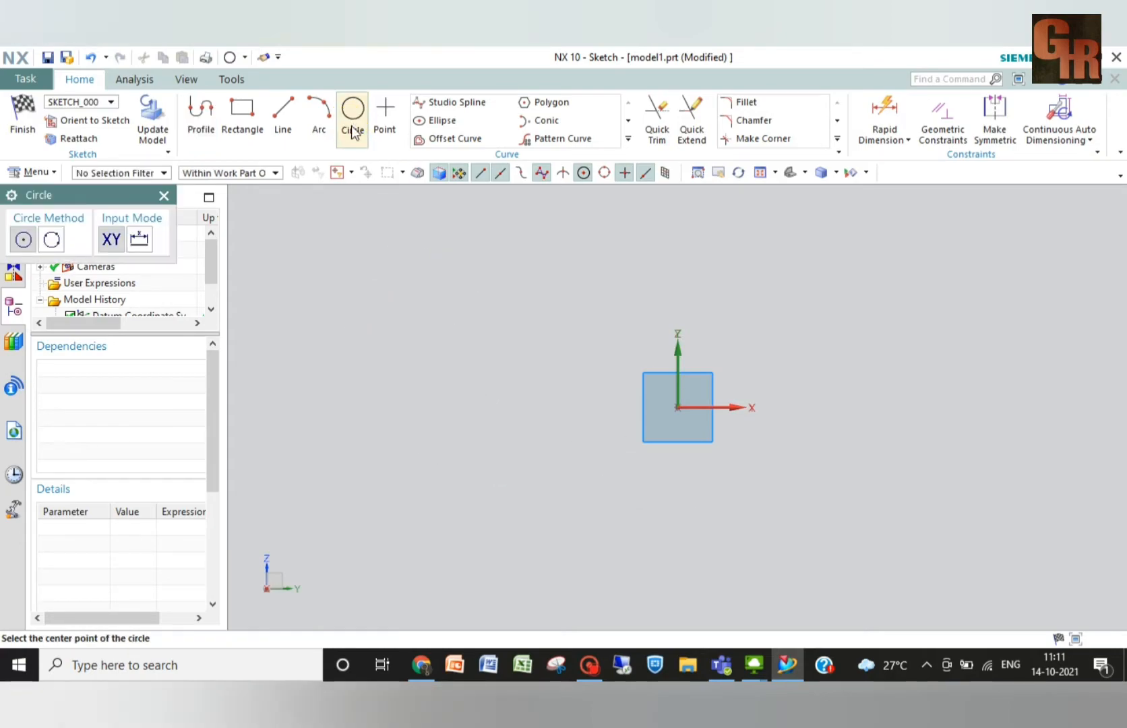
left_click(677, 408)
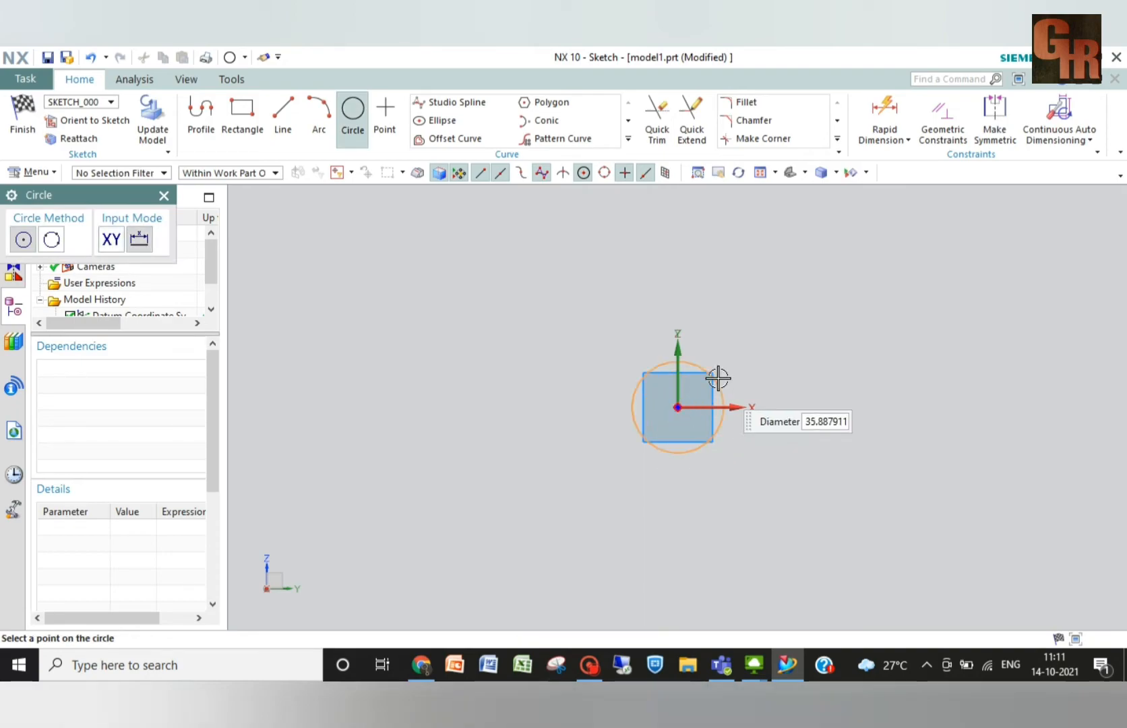
left_click(719, 375)
left_click(676, 408)
left_click(715, 369)
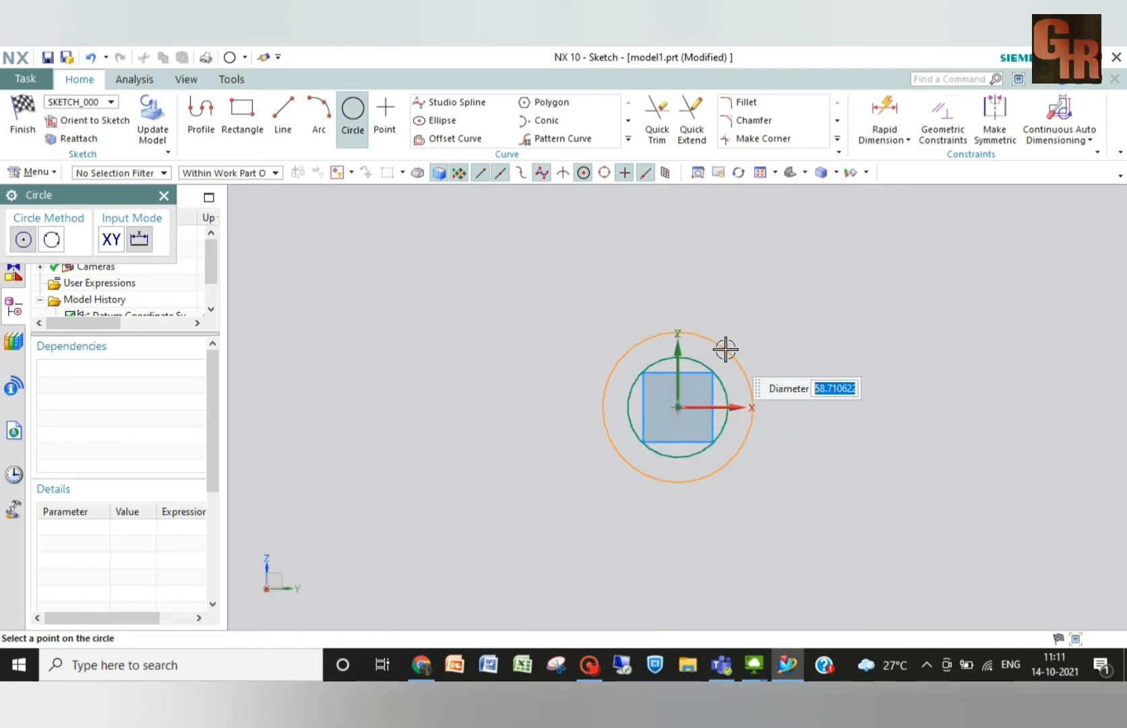
left_click(725, 349)
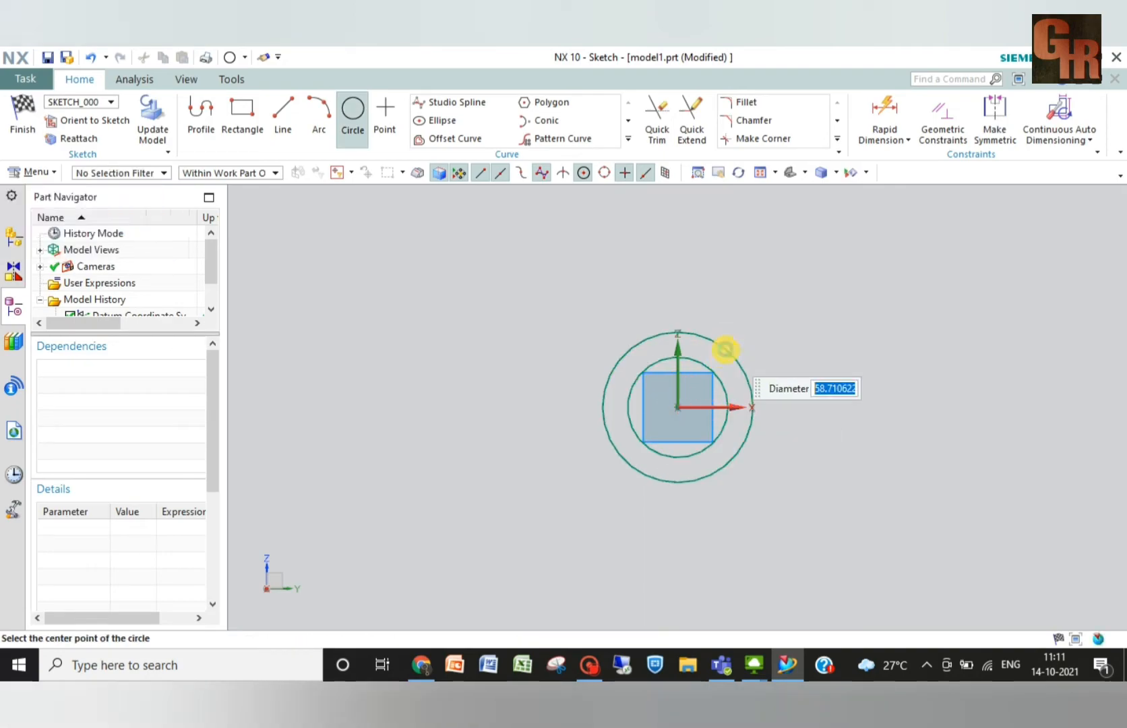
- Add three larger concentric circles around the origin, two about 92 mm and 104 mm in diameter and one larger outer circle
left_click(676, 407)
left_click(747, 312)
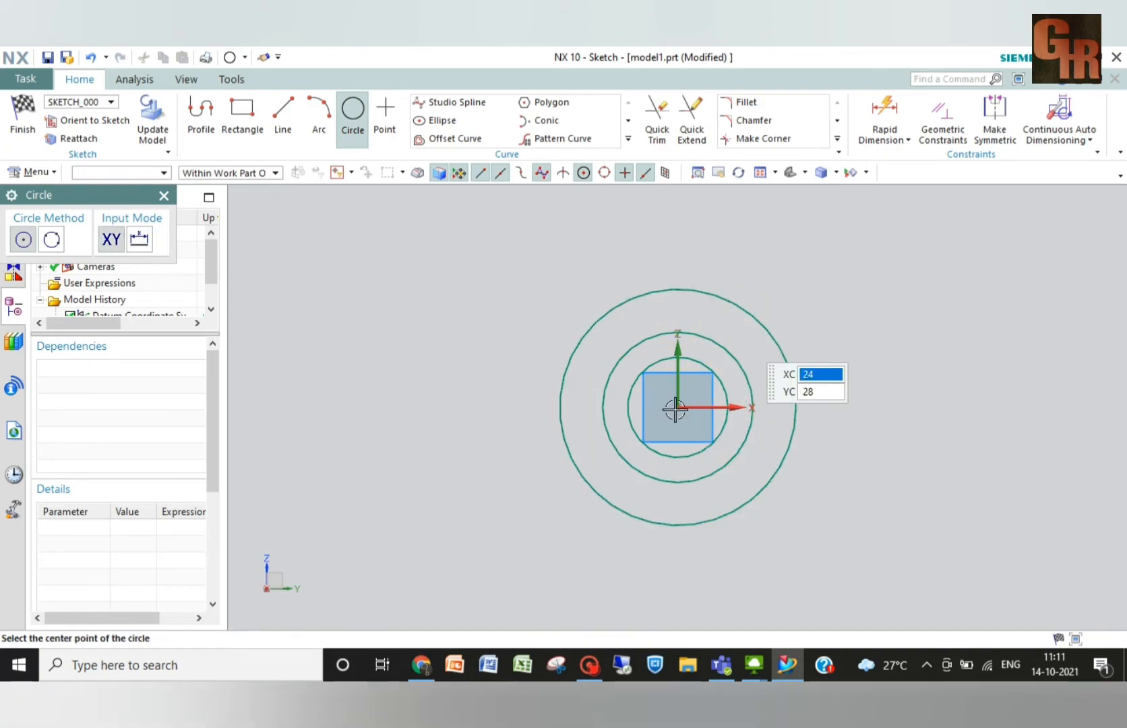
left_click(678, 408)
left_click(758, 303)
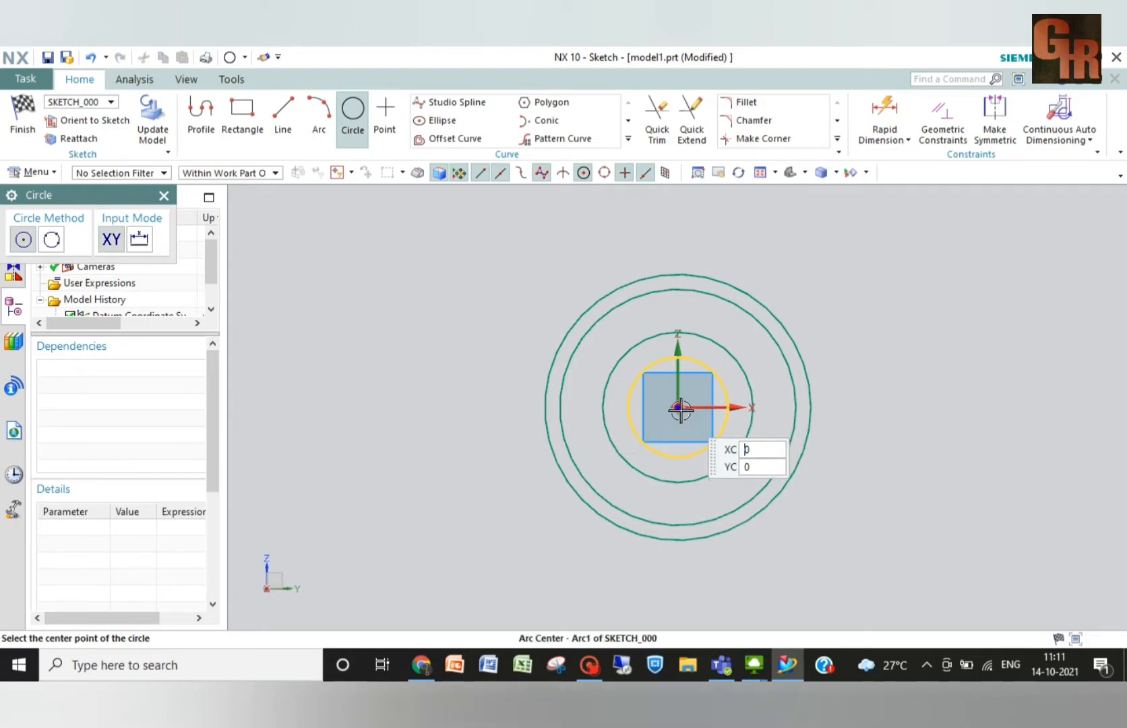
left_click(678, 408)
left_click(790, 292)
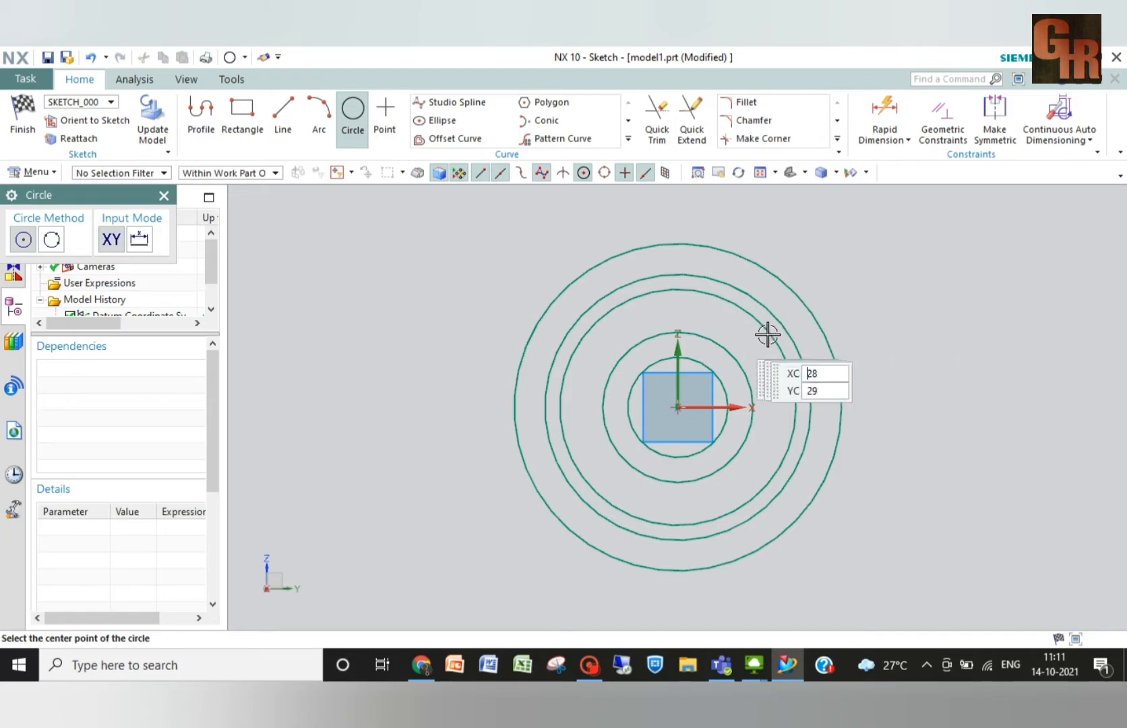
key("Escape")
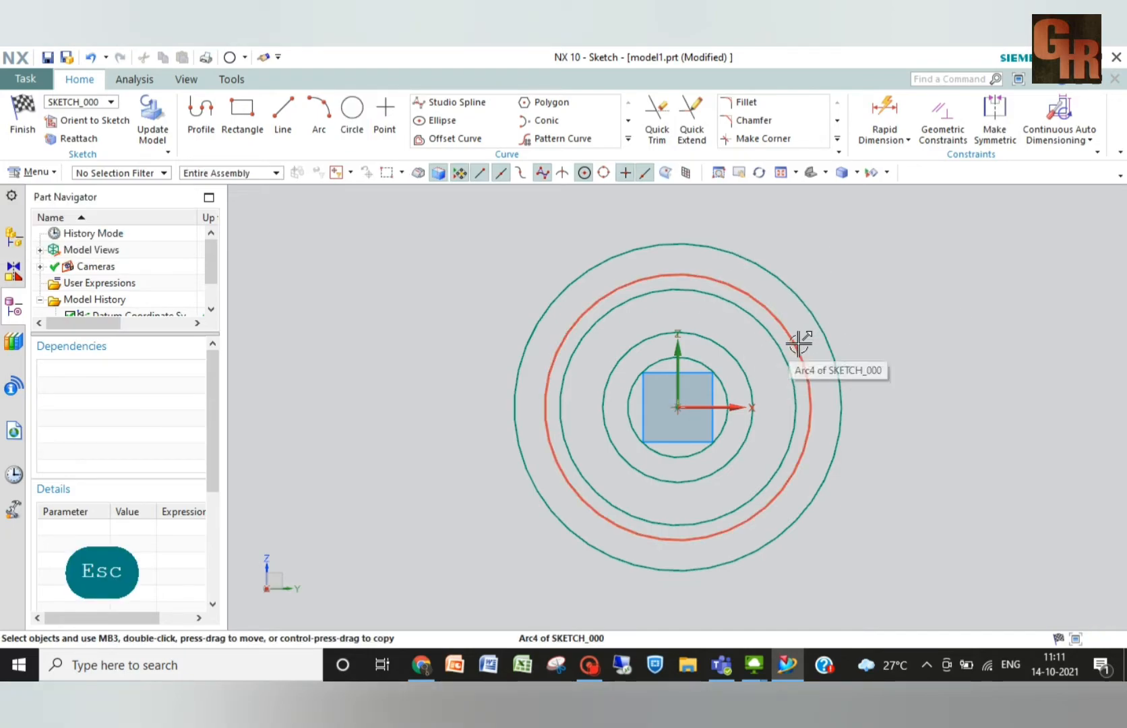
- Convert the third and fourth circles from the centre to reference curves
left_click(797, 345)
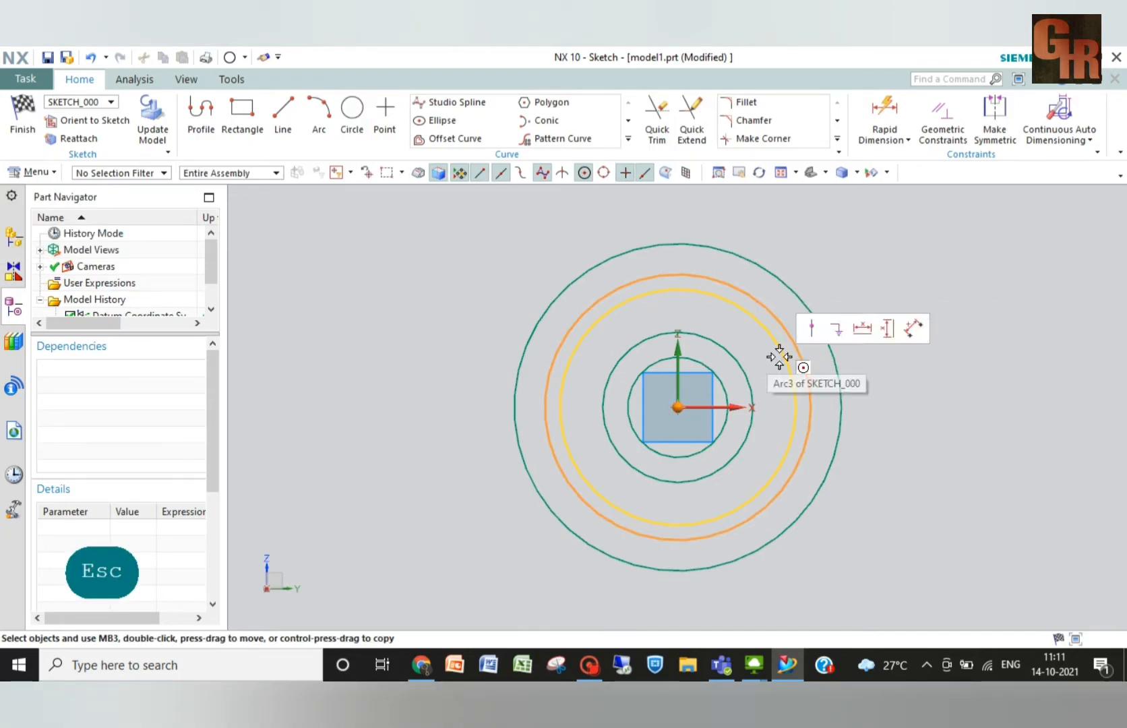
right_click(780, 356)
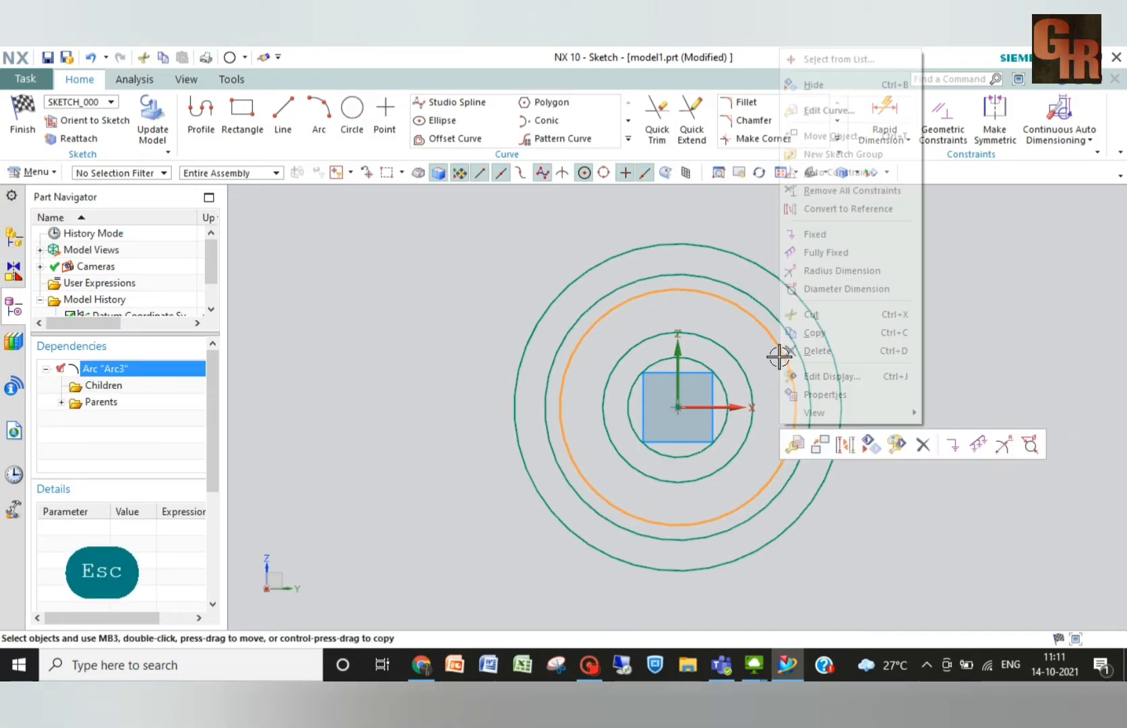
left_click(840, 209)
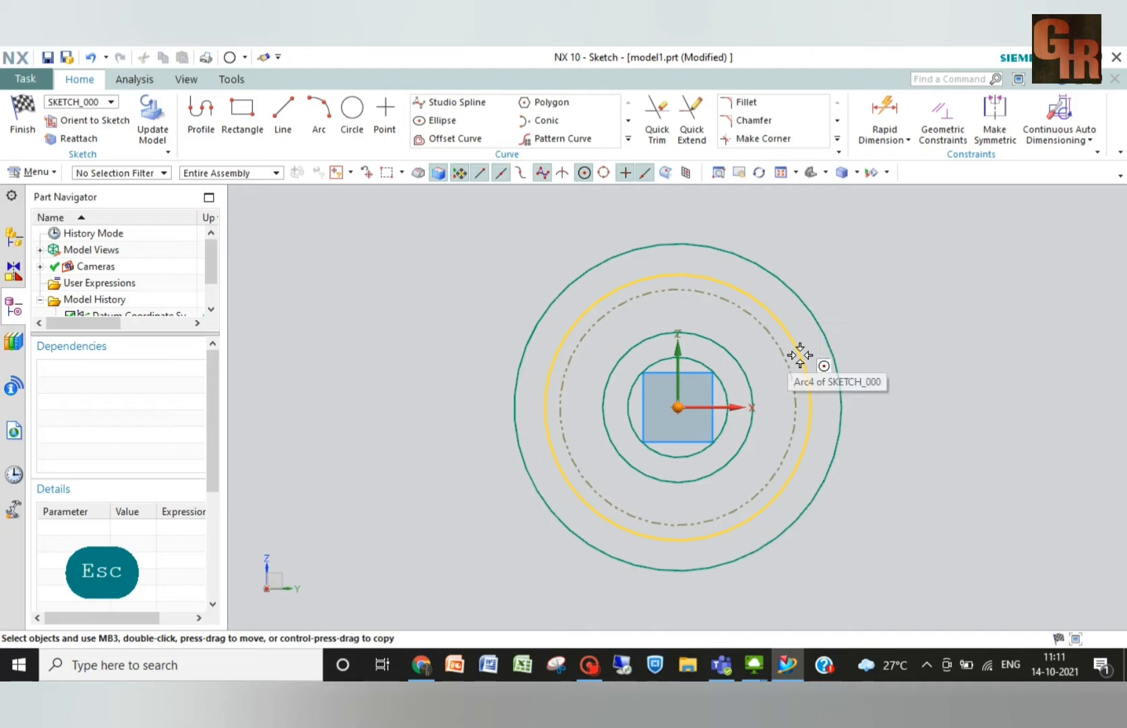
right_click(799, 355)
left_click(854, 215)
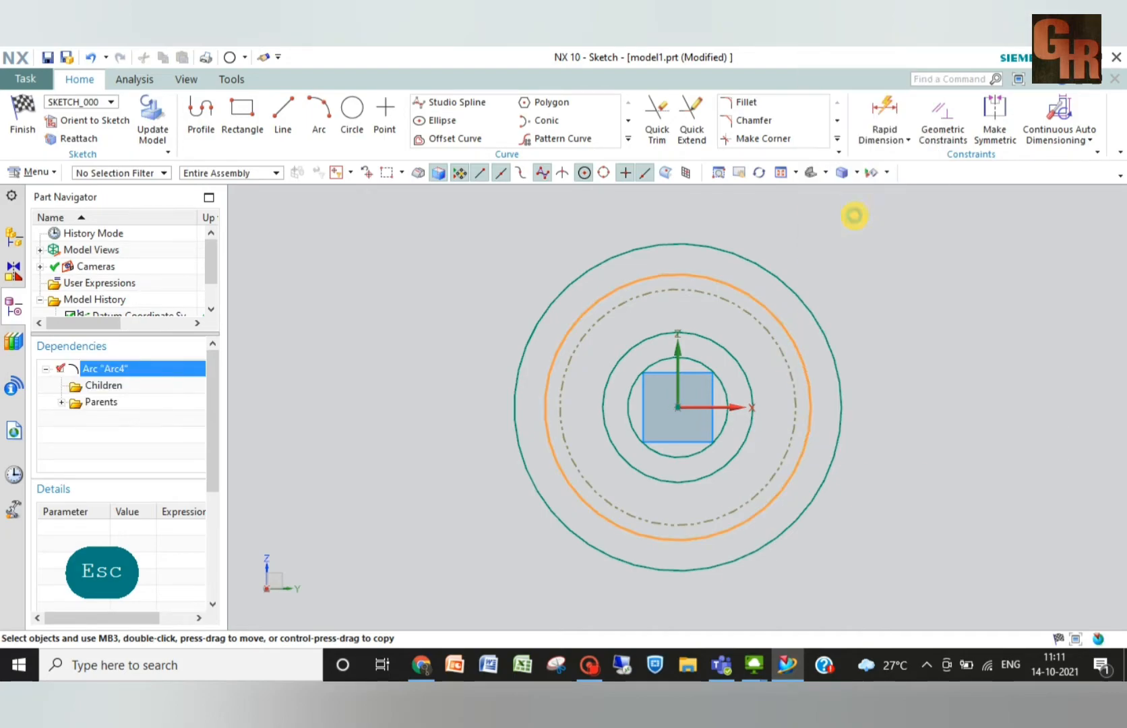
key("Escape")
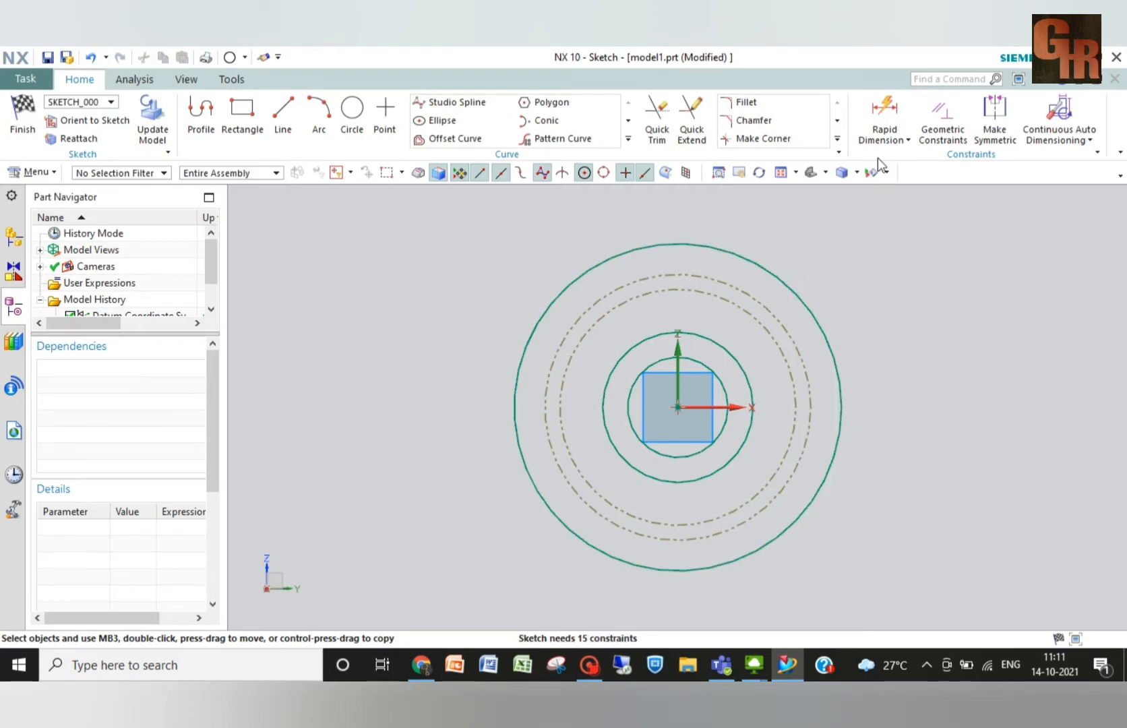
- Dimension the innermost circle with Rapid Dimension and set its diameter to 20 mm
left_click(885, 108)
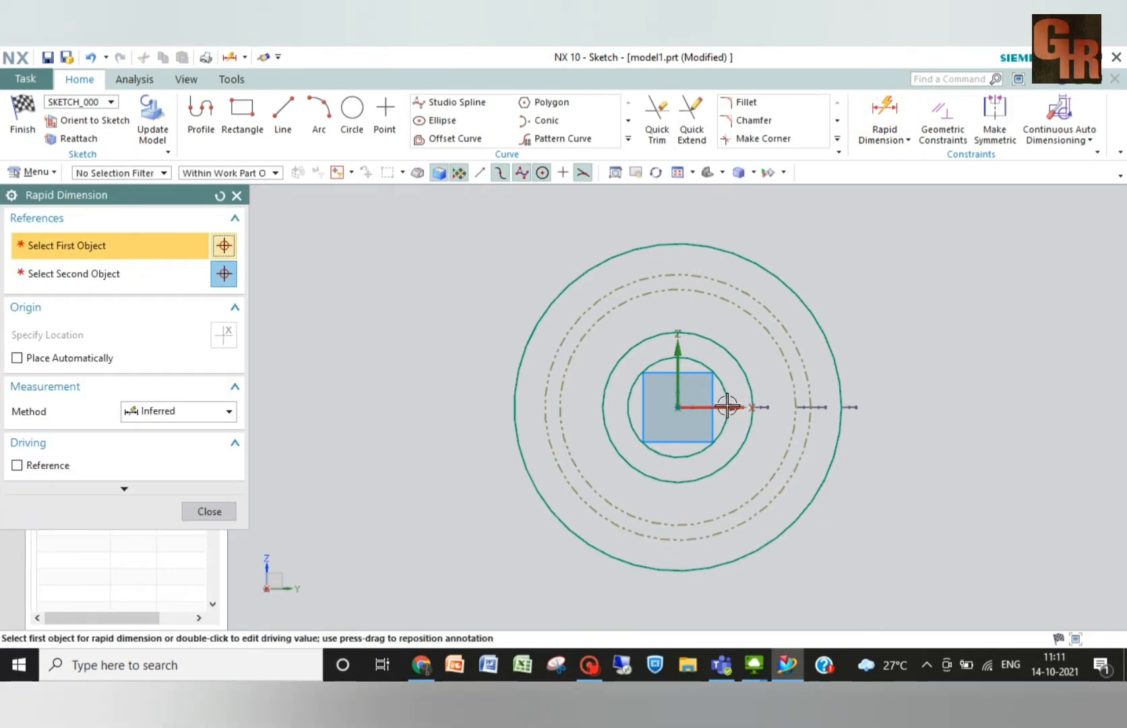
left_click(728, 405)
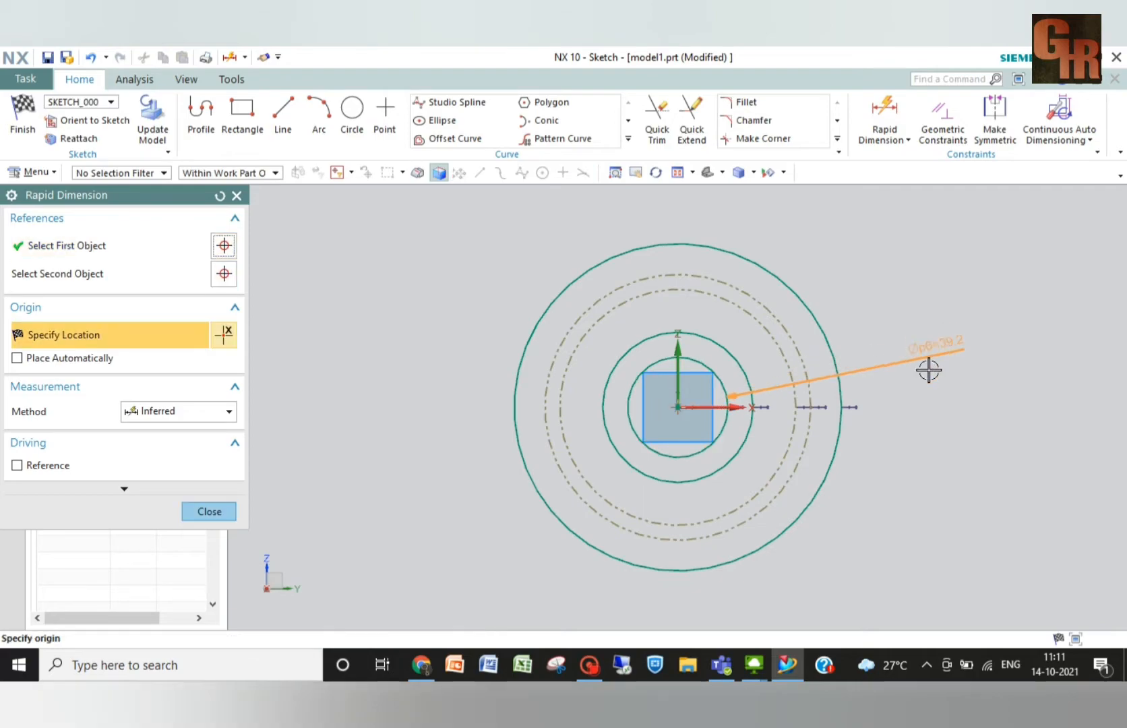
left_click(923, 397)
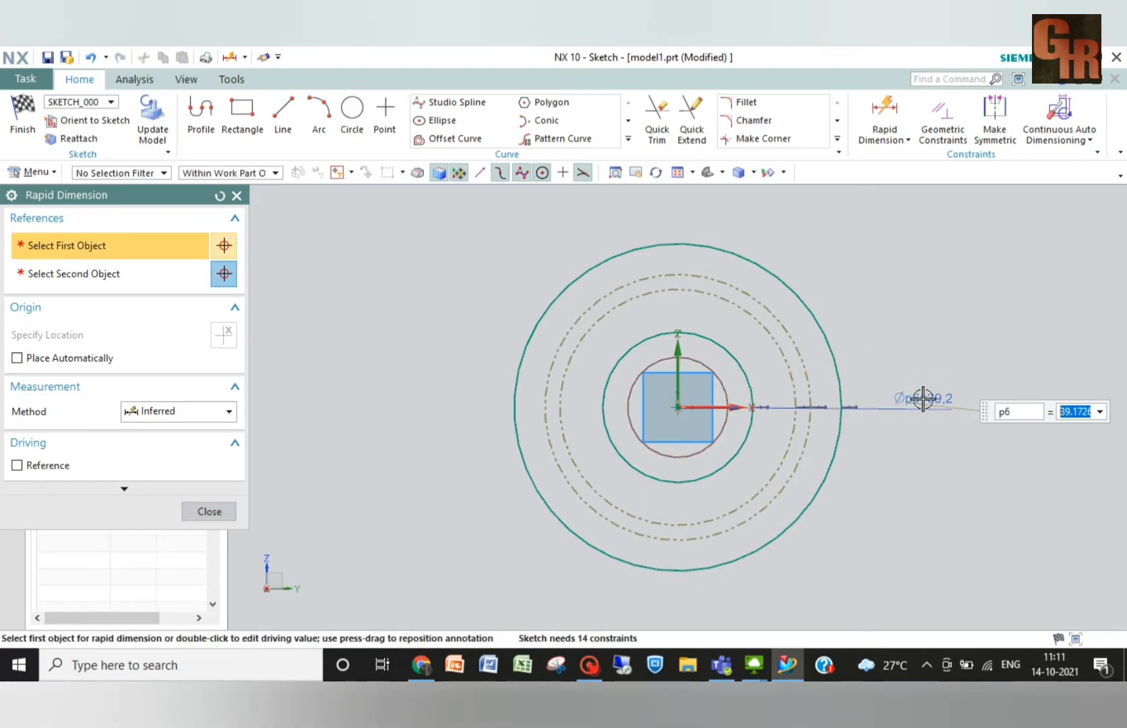
type("3")
key("BackSpace")
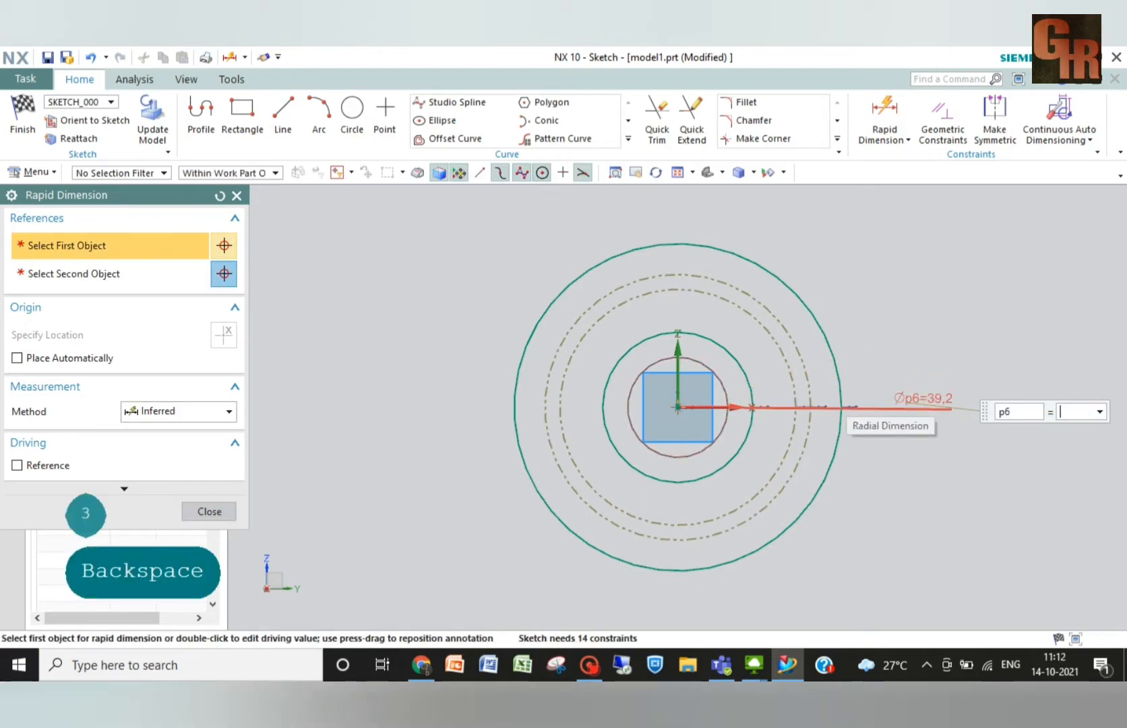
type("20")
key("Return")
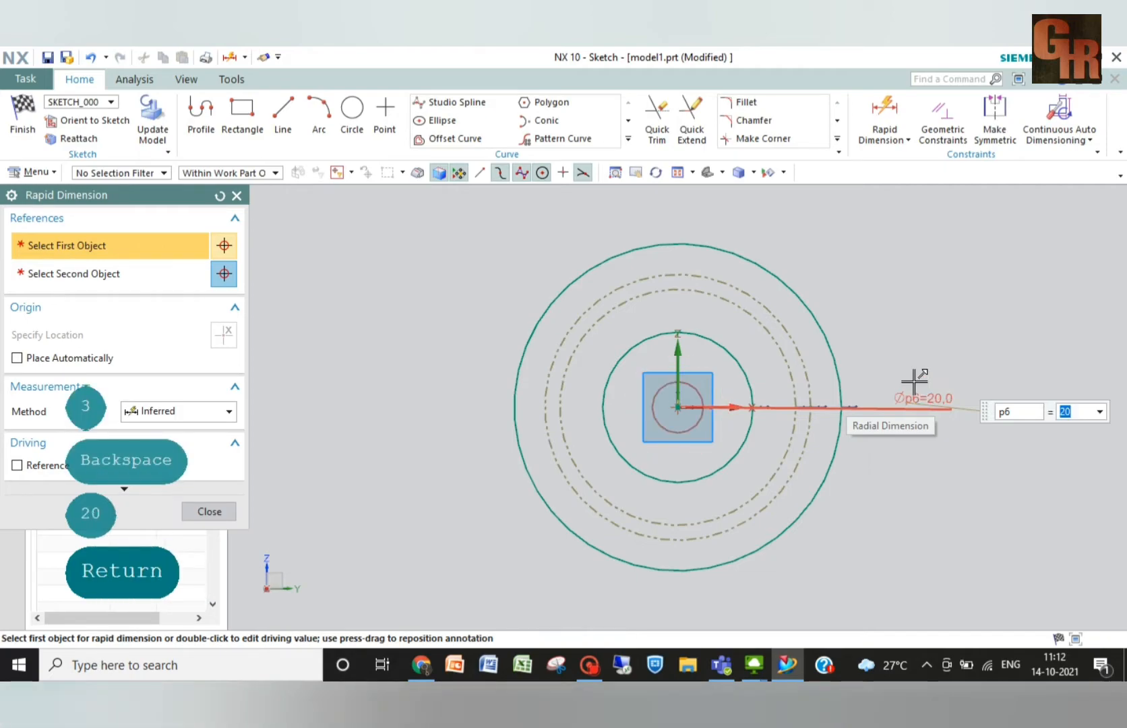
- Dimension the second circle from the centre at a diameter of 30 mm
left_click(745, 375)
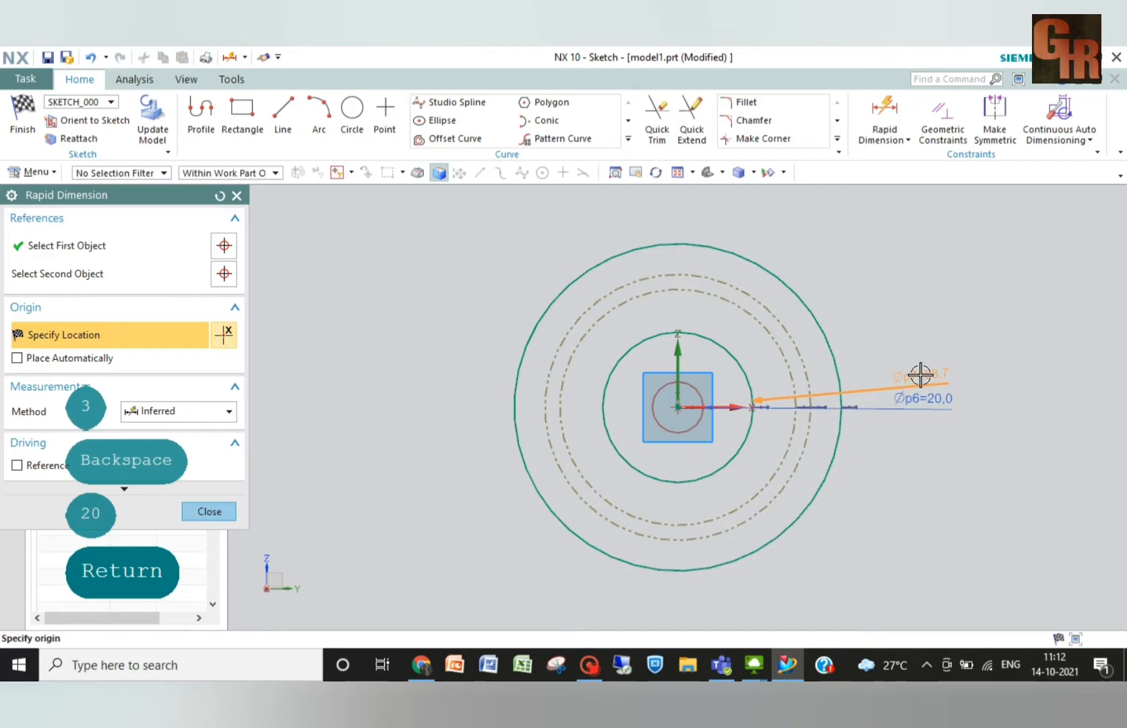
left_click(920, 375)
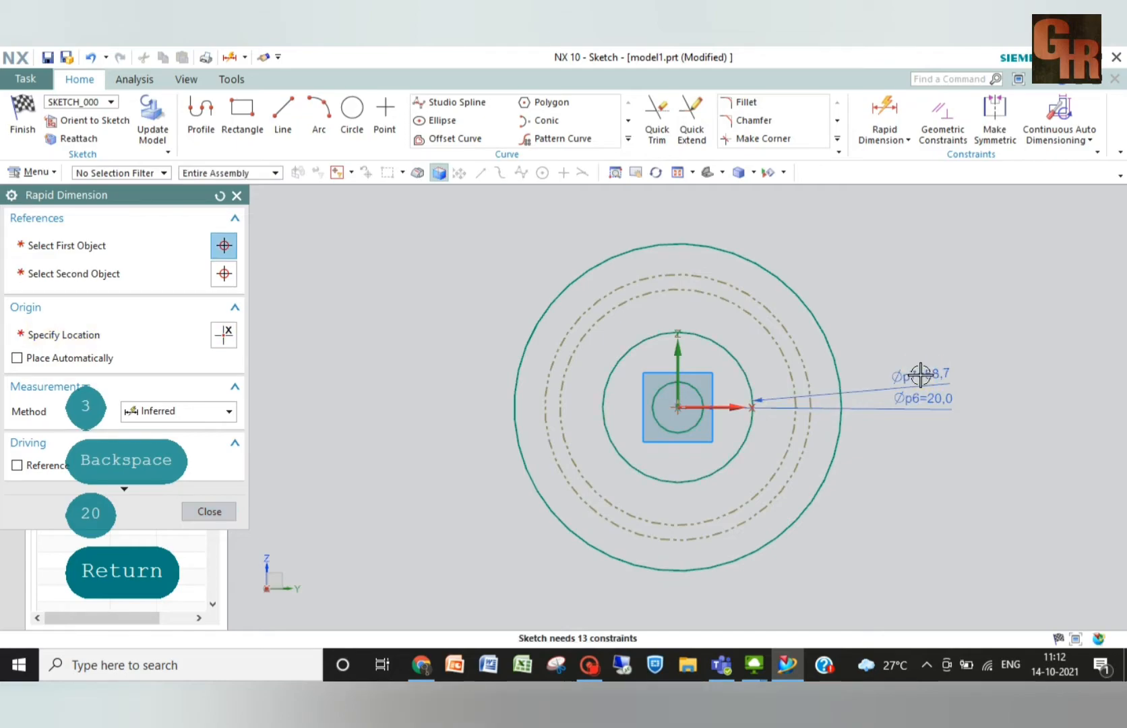
type("30")
key("Return")
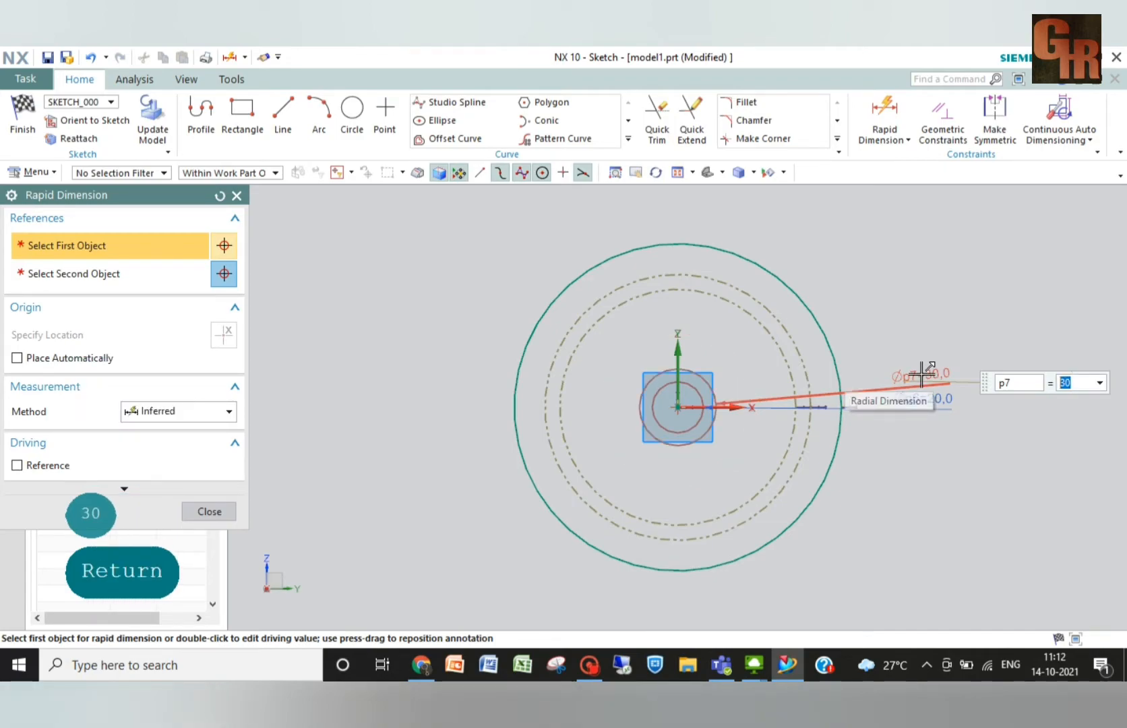
- Dimension the inner reference circle at 50 mm diameter and the outer reference circle at 60 mm diameter
left_click(788, 355)
left_click(893, 302)
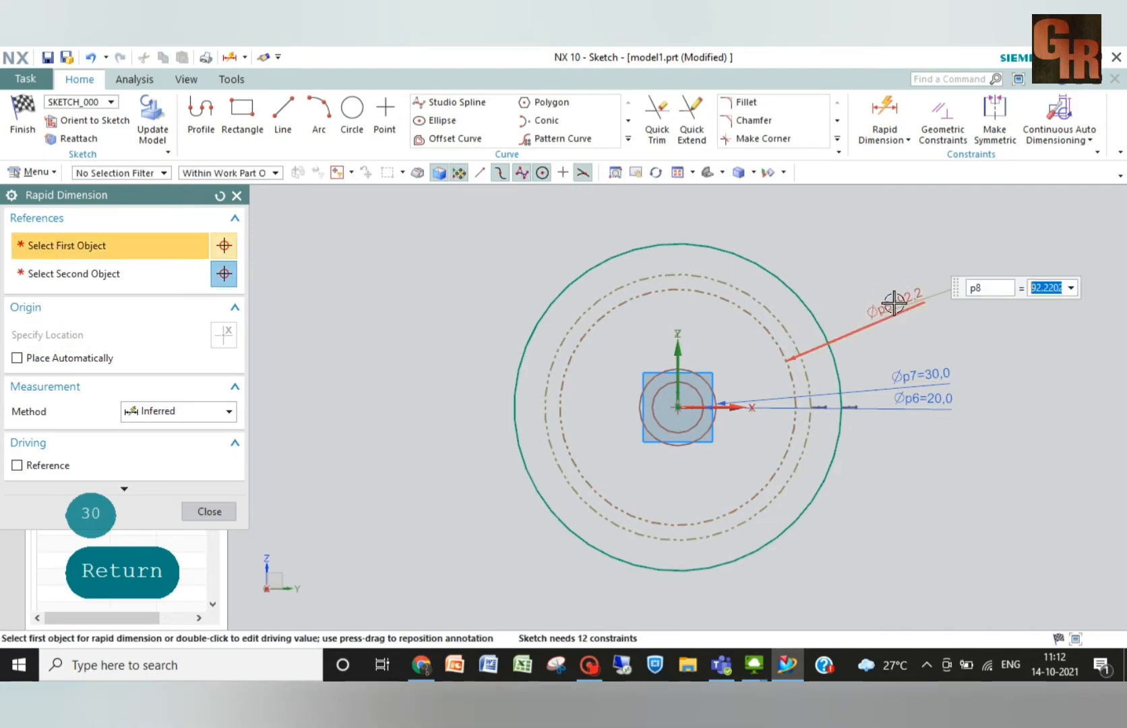
type("50")
key("Return")
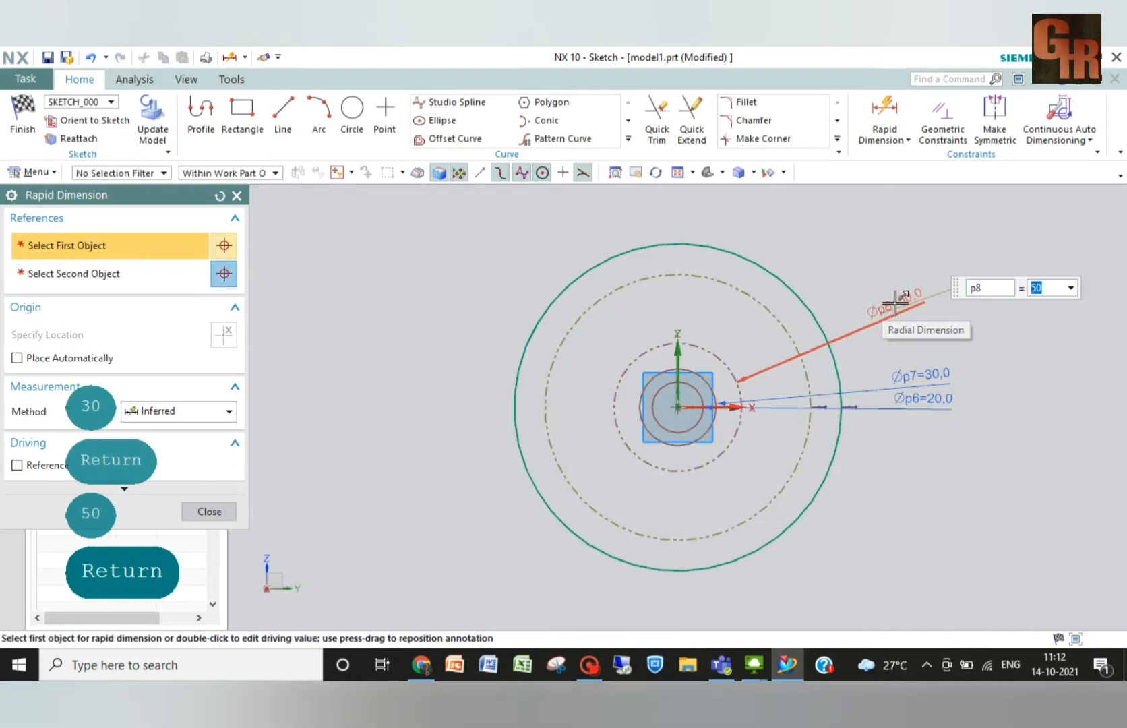
left_click(794, 331)
left_click(865, 273)
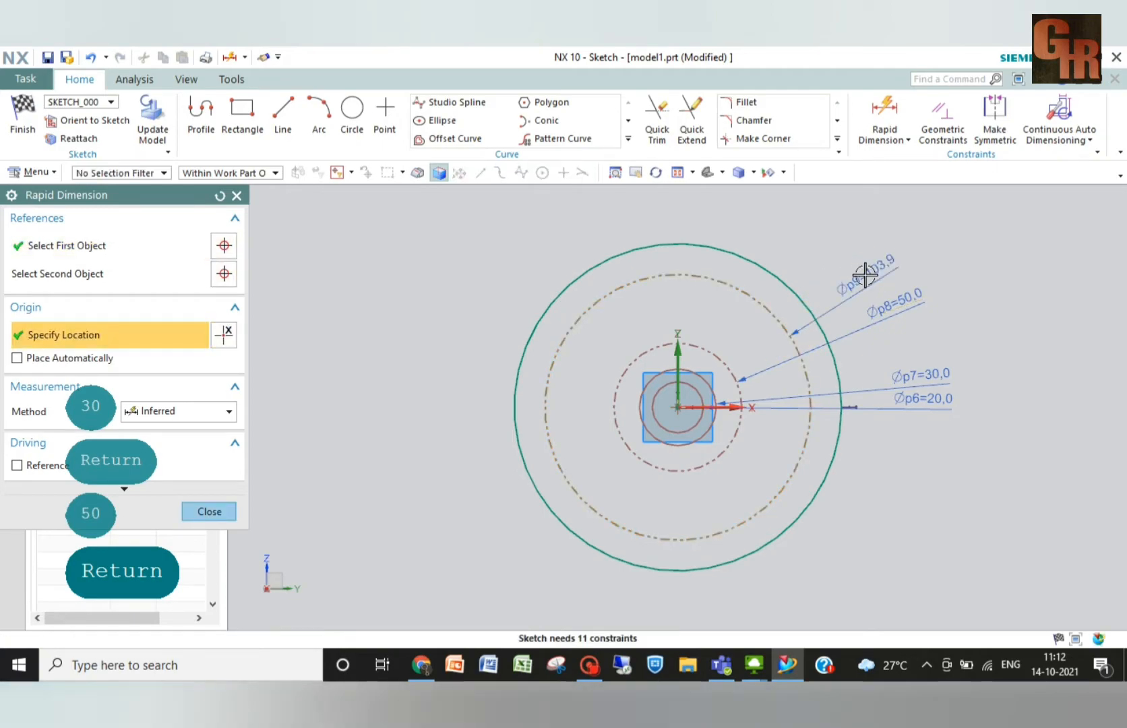
type("60")
key("Return")
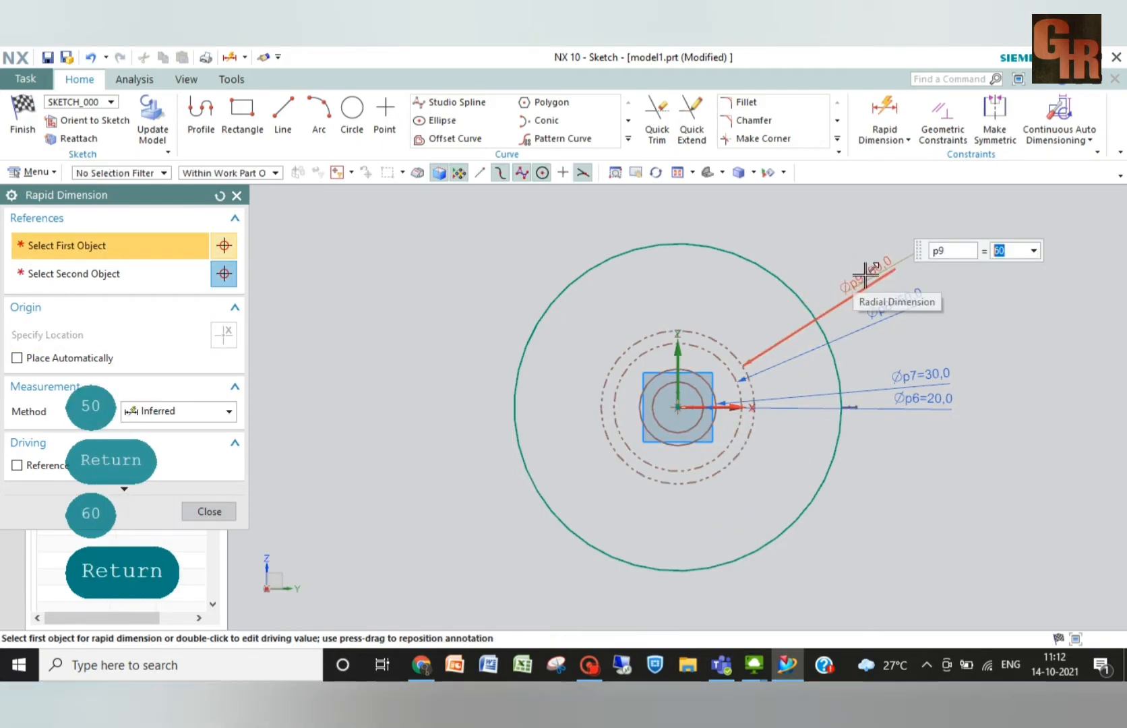
- Dimension the outermost circle with Rapid Dimension and set its diameter to 75 mm
left_click(782, 281)
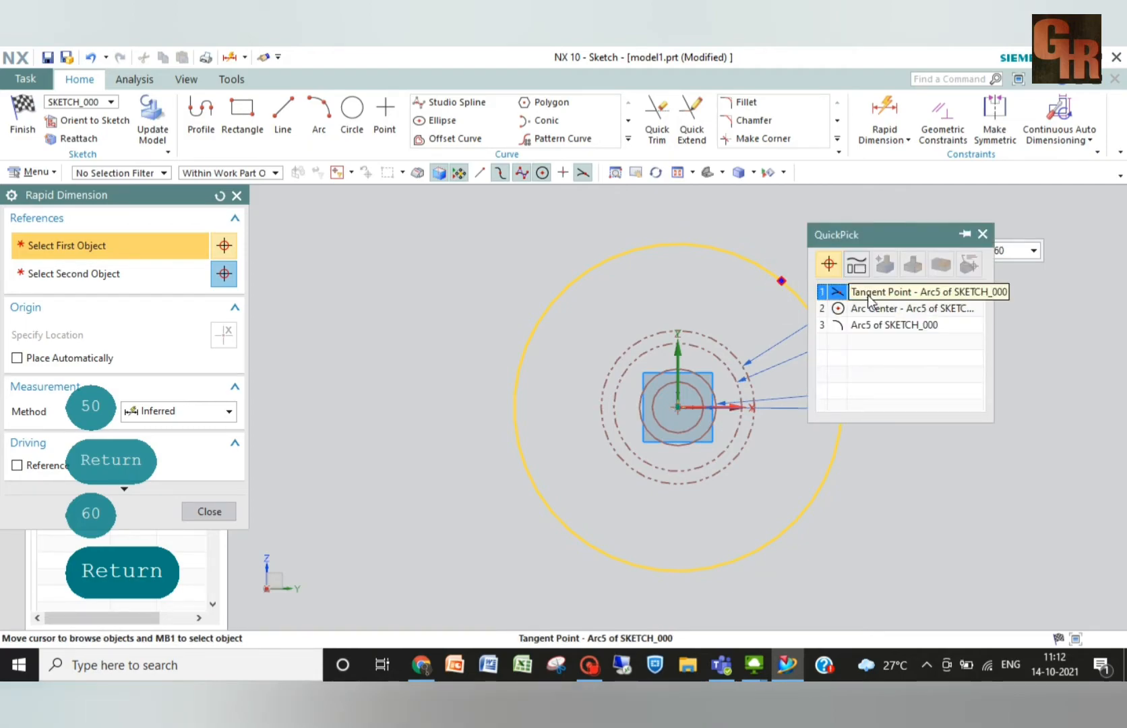
left_click(785, 282)
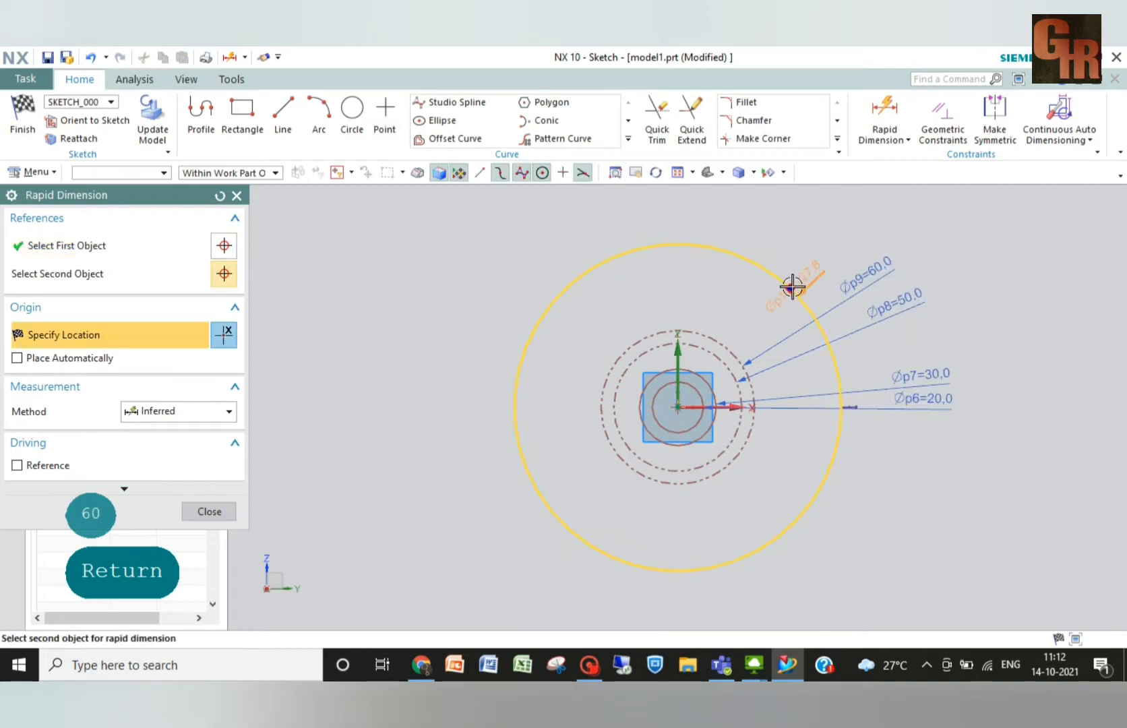
left_click(805, 247)
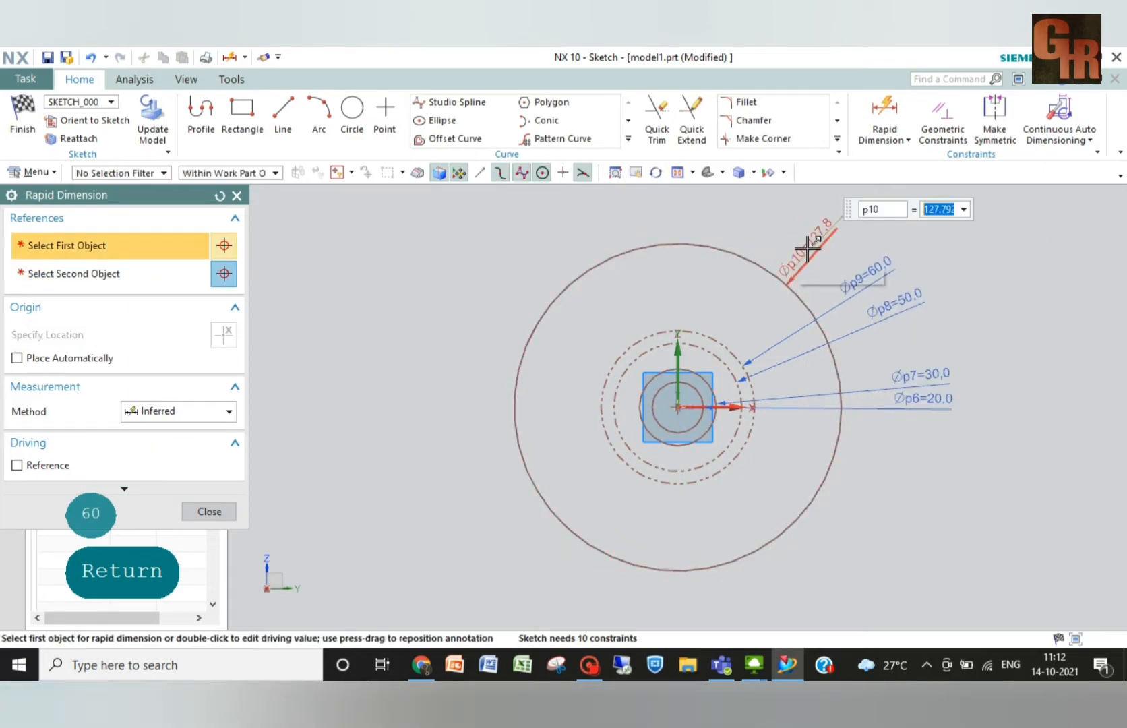
type("75")
key("Return")
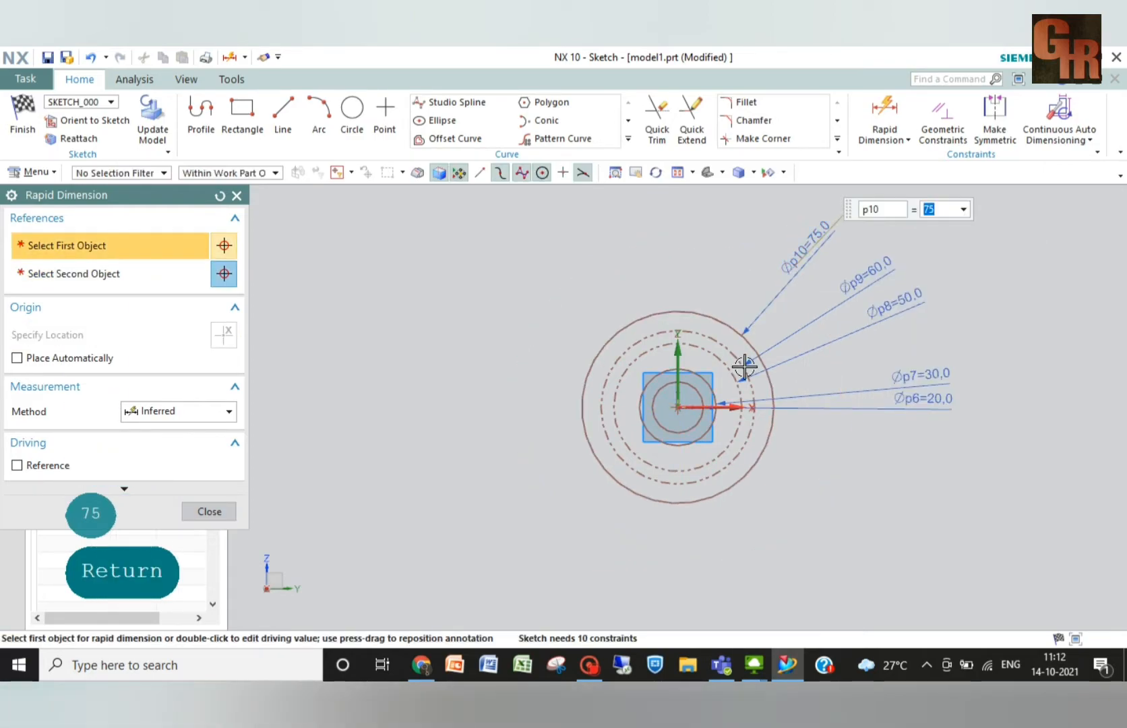
key("Escape")
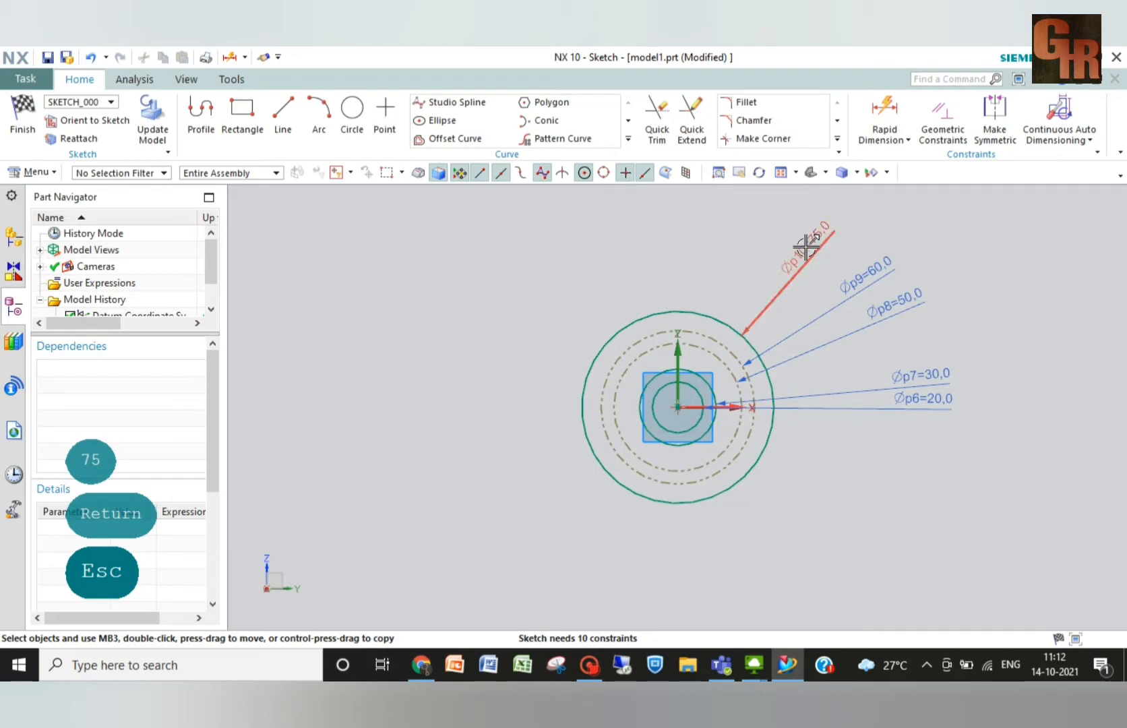
- Move the diameter dimensions closer to the circles and place the 20 mm dimension on the opposite side of the sketch
left_click(783, 275)
left_click_drag(784, 275, 752, 300)
left_click_drag(856, 271, 790, 325)
left_click_drag(898, 303, 808, 345)
mouse_move(925, 379)
left_mouse_down()
mouse_move(813, 376)
mouse_move(855, 403)
mouse_move(819, 399)
left_mouse_up()
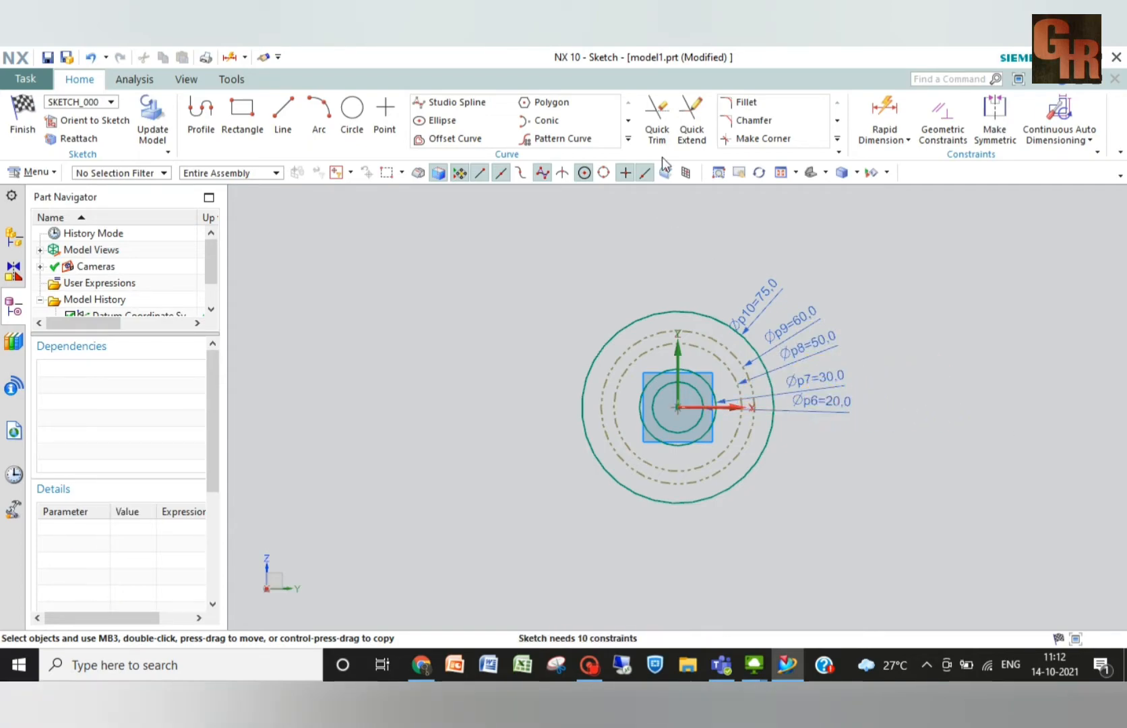
left_click(782, 174)
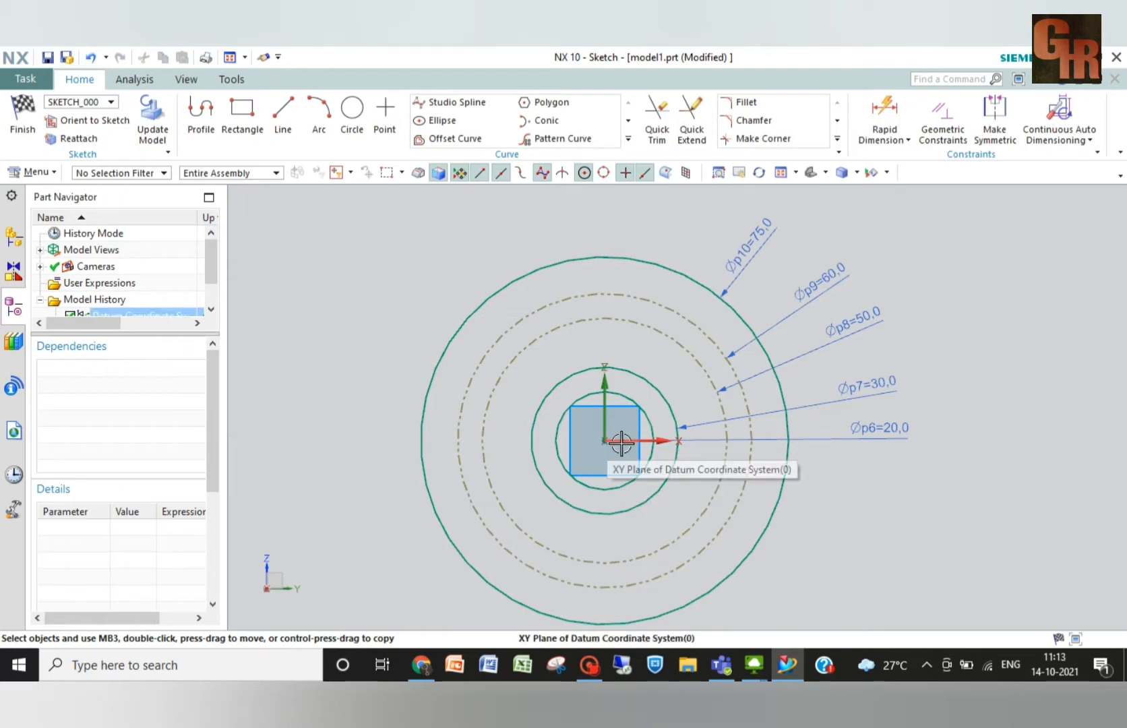
left_click_drag(891, 432, 372, 423)
left_click_drag(880, 393, 870, 356)
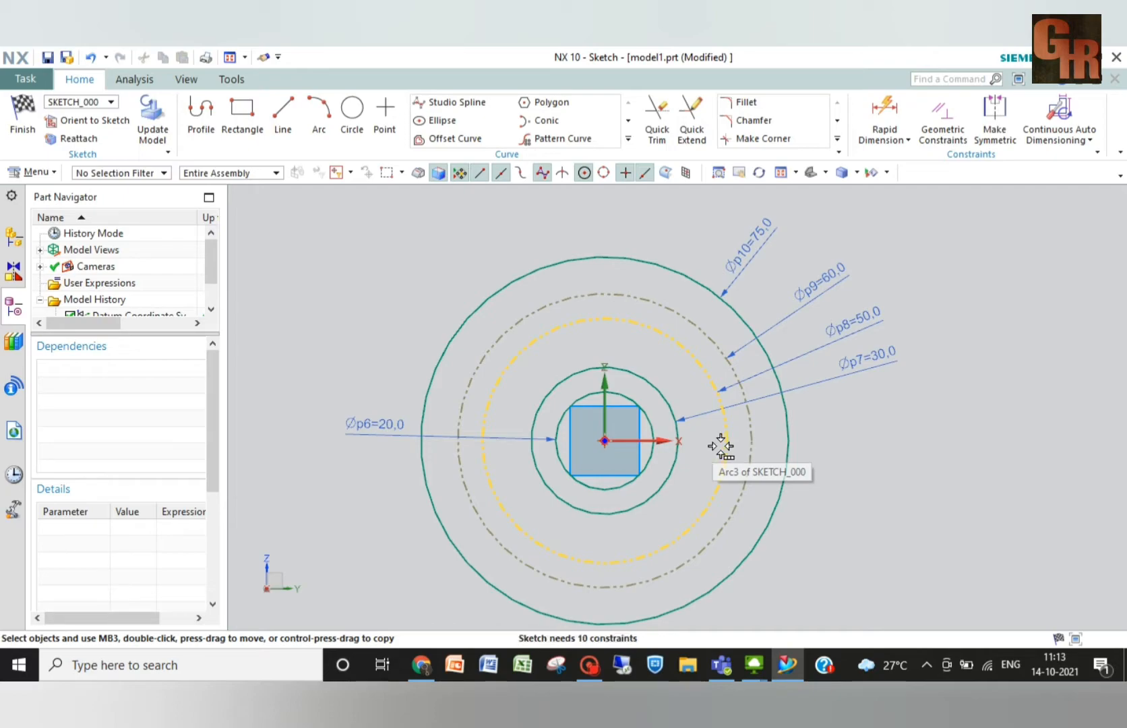
- Draw two circles, about 3.6 mm and 16.4 mm in diameter, centred where the 50 mm reference circle crosses the horizontal axis
left_click(720, 446)
left_click(361, 111)
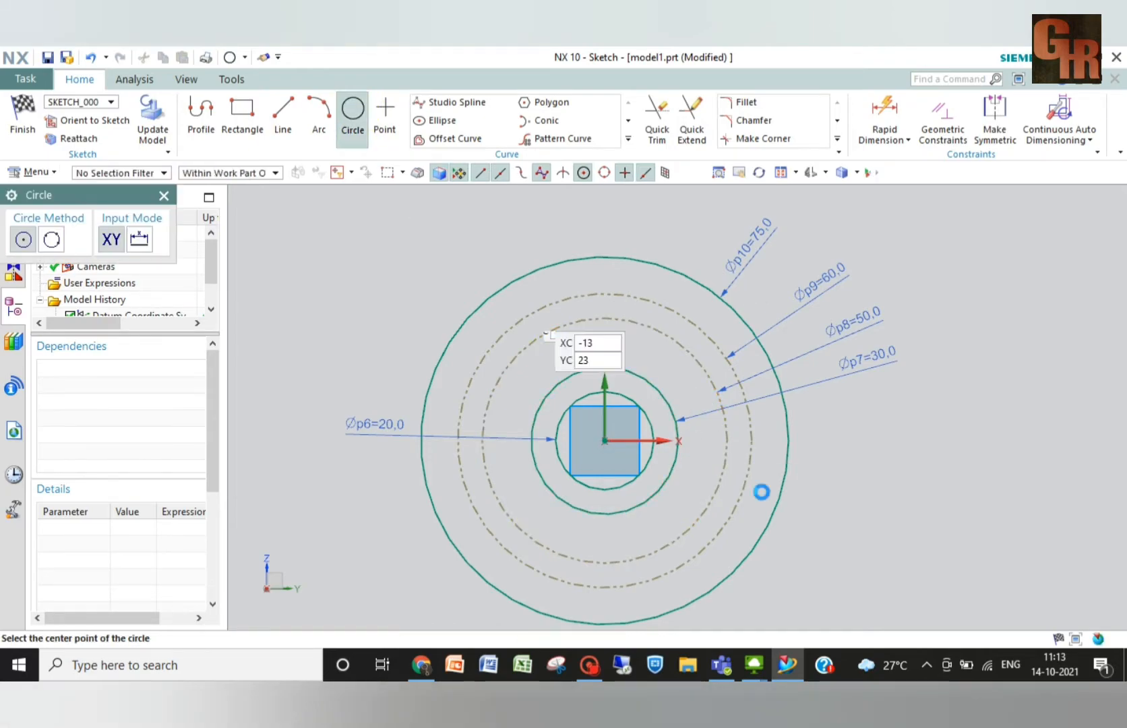
left_click(729, 440)
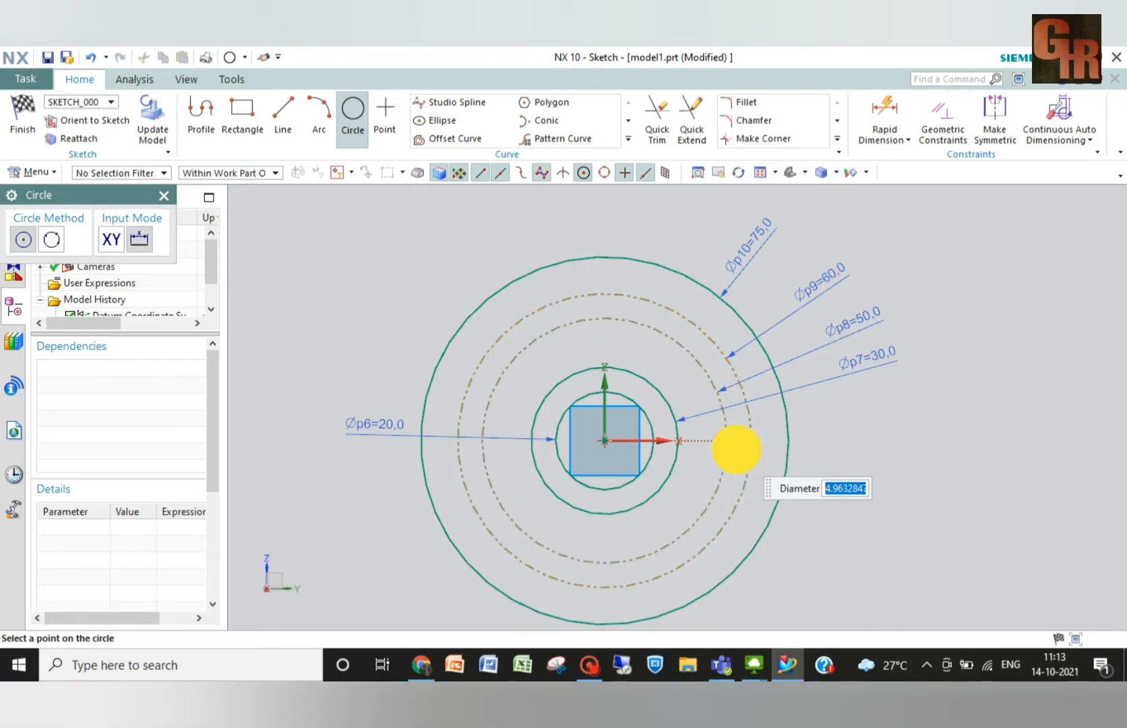
left_click(737, 449)
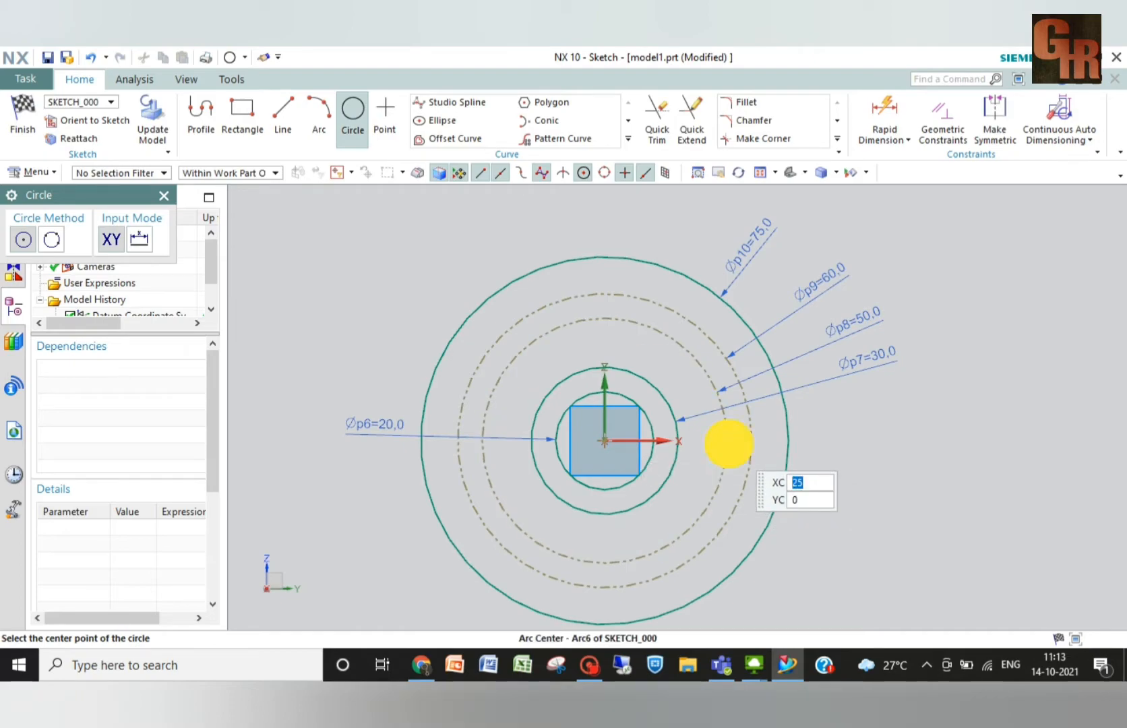
left_click(727, 442)
left_click(764, 457)
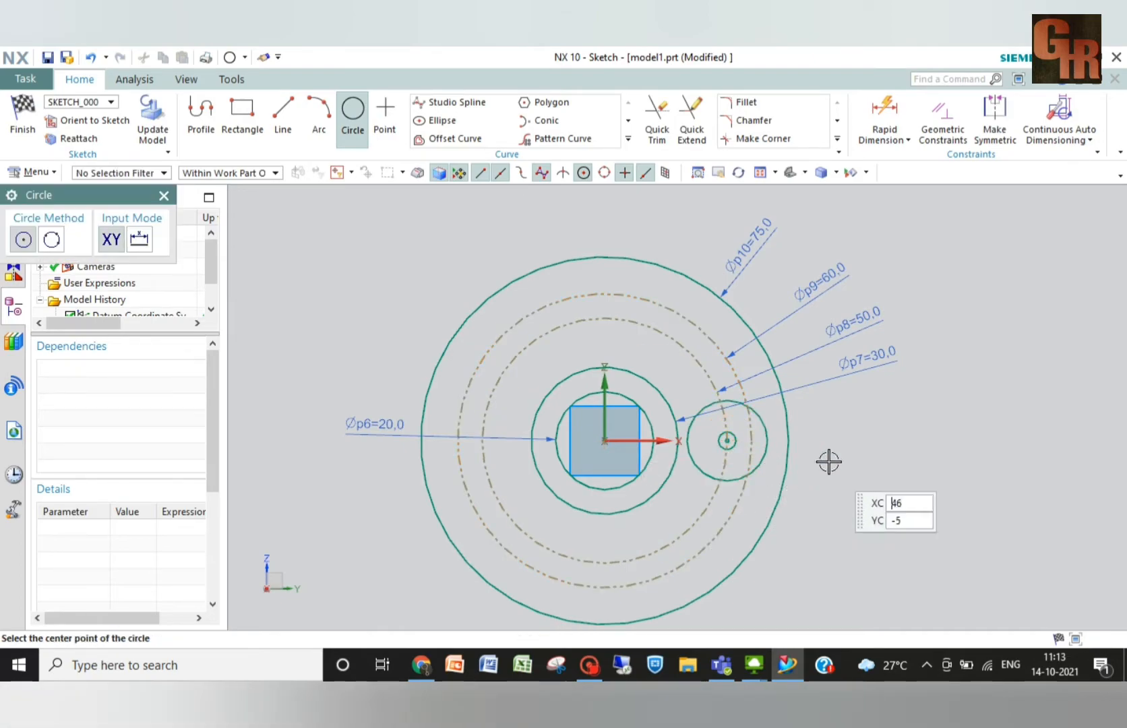
key("Escape")
key("Escape")
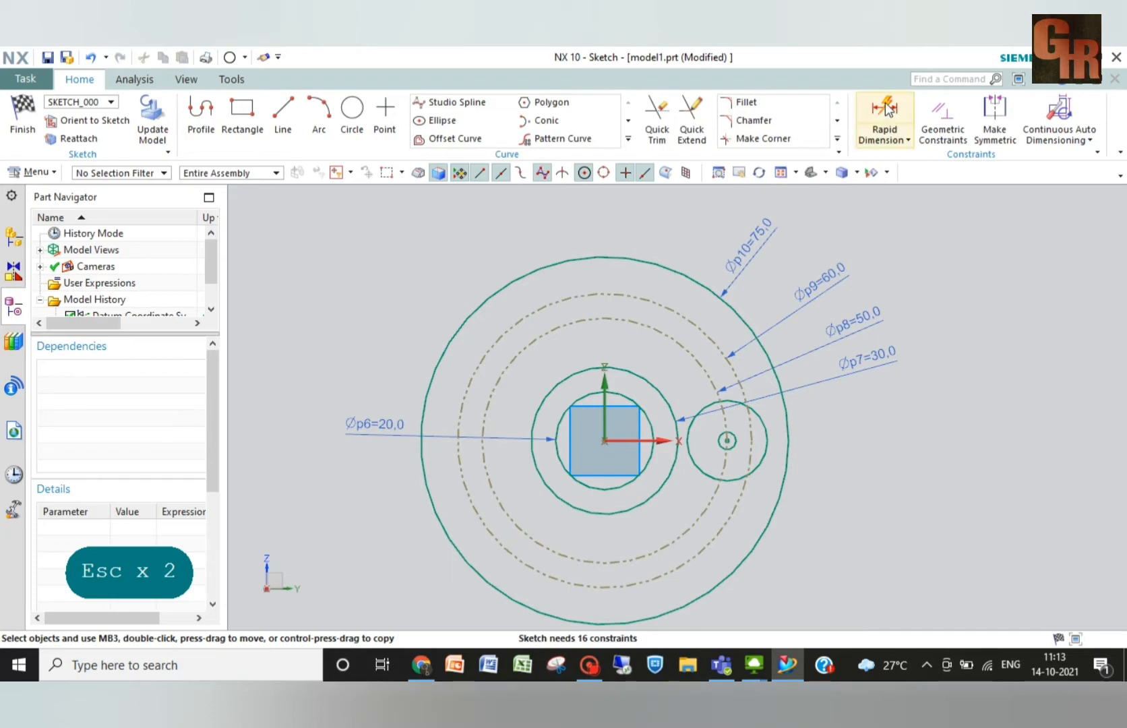
- Dimension the larger of the two off-centre circles and set its diameter to 18 mm
left_click(868, 141)
left_click(767, 432)
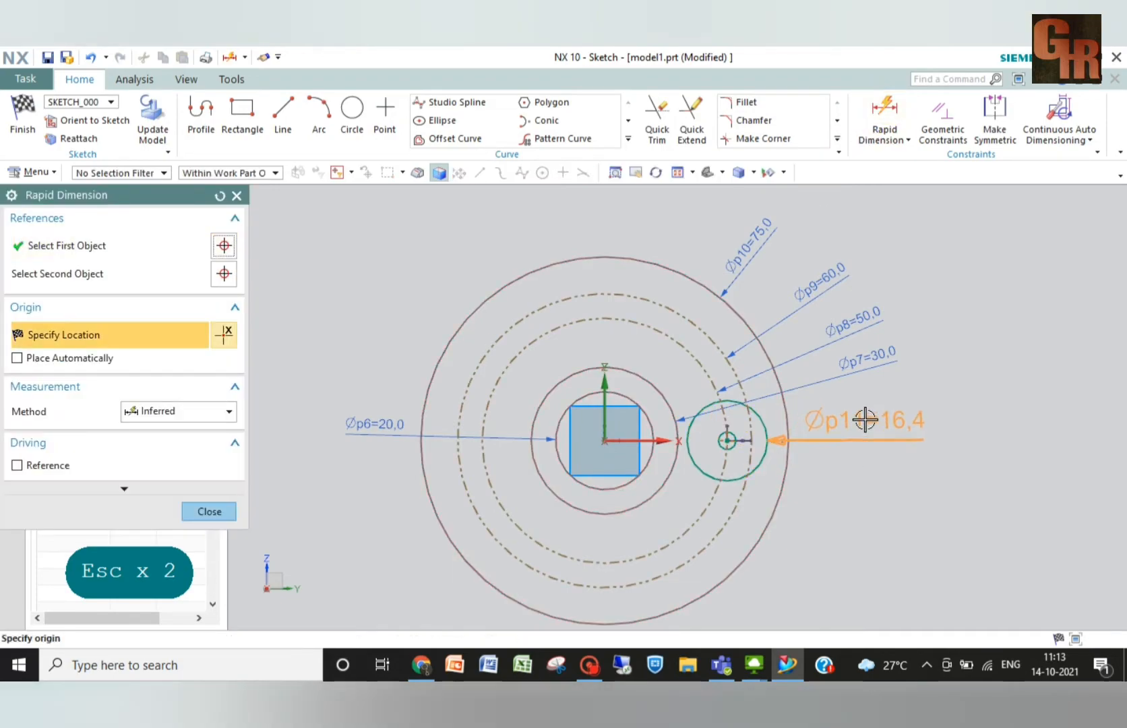
left_click(876, 423)
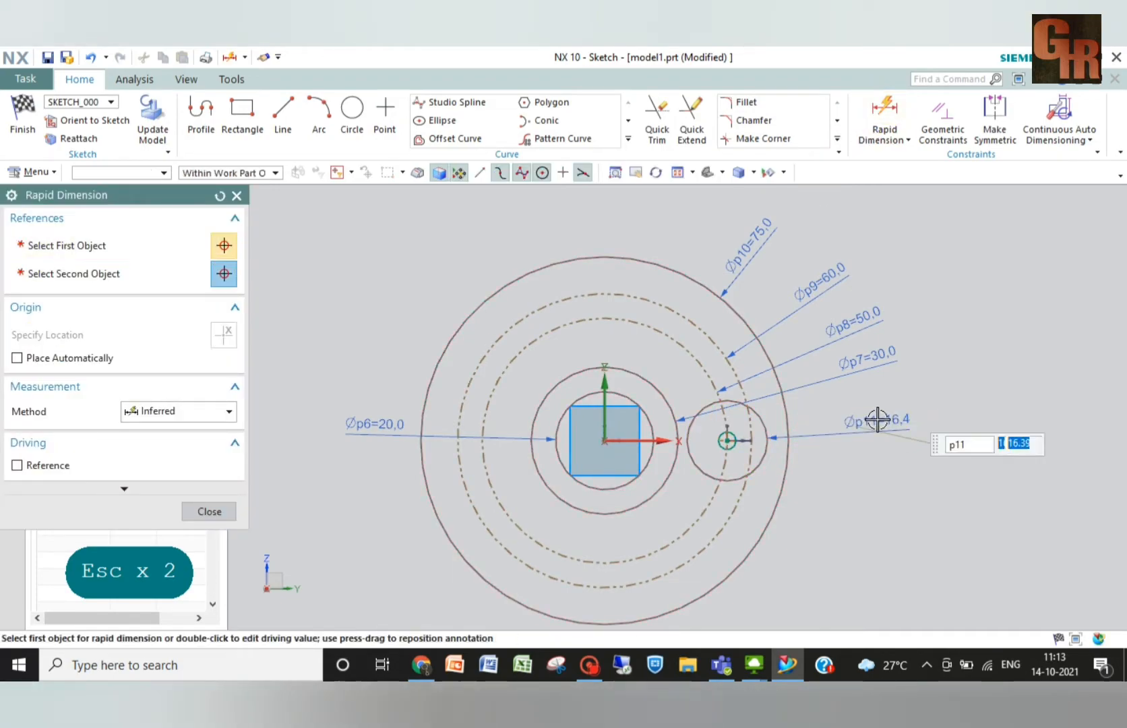
type("18")
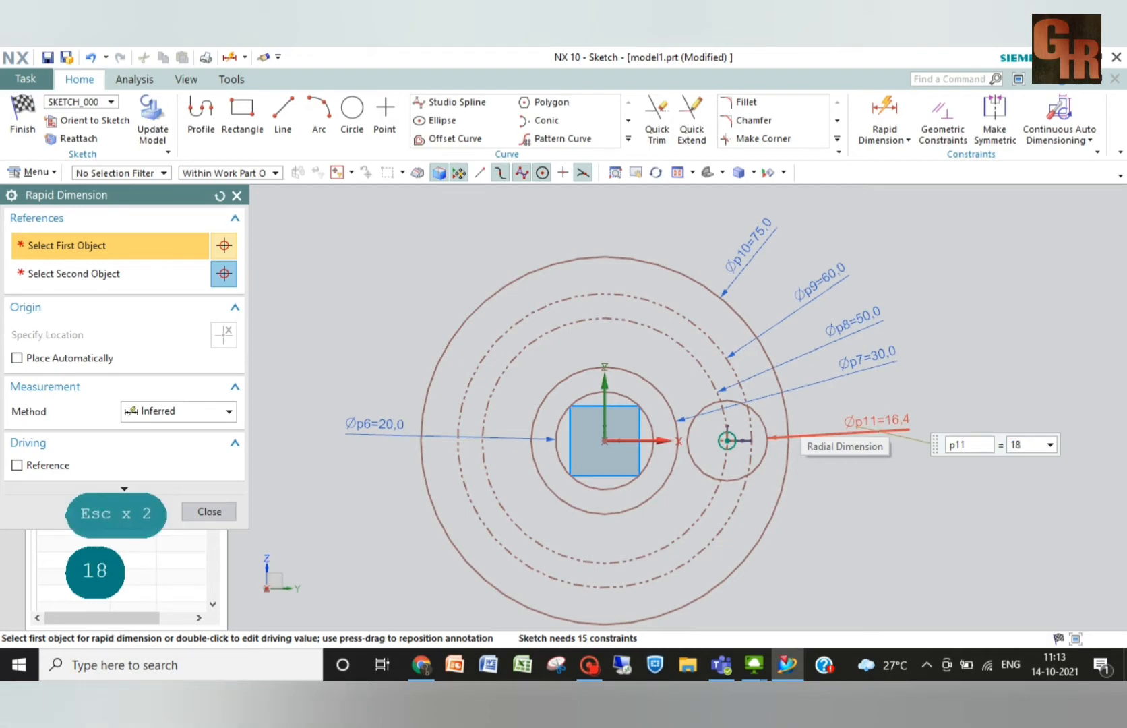
key("Return")
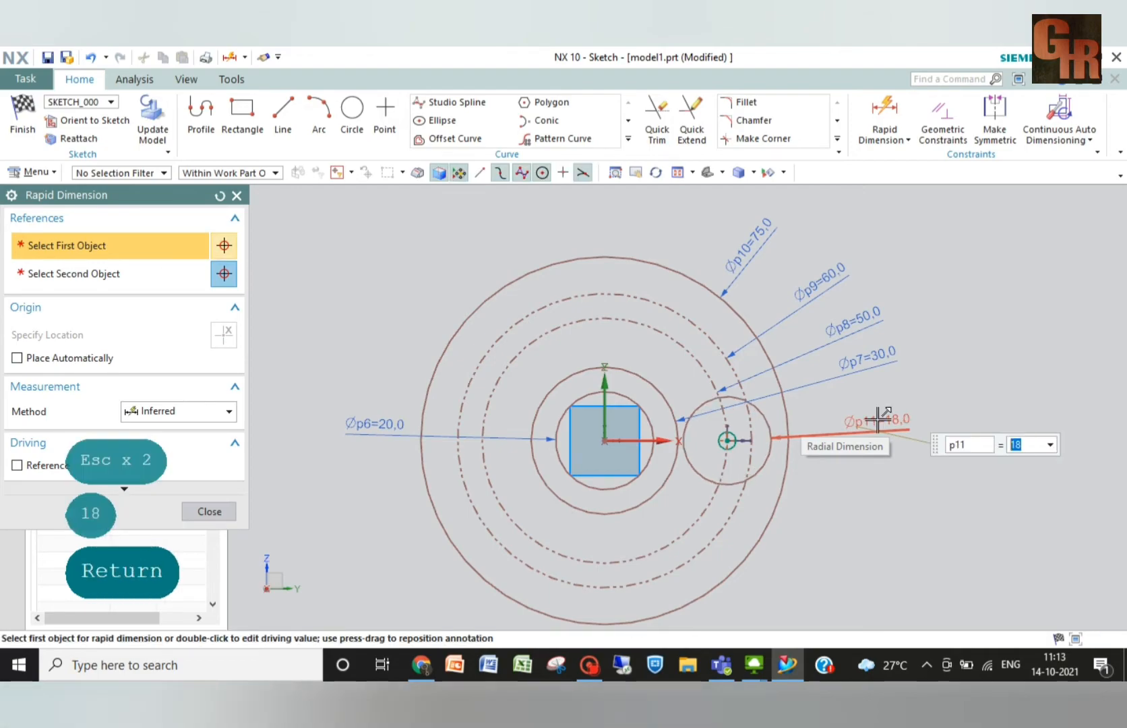
- Dimension the smaller off-centre circle and set its diameter to 8 mm
left_click(735, 434)
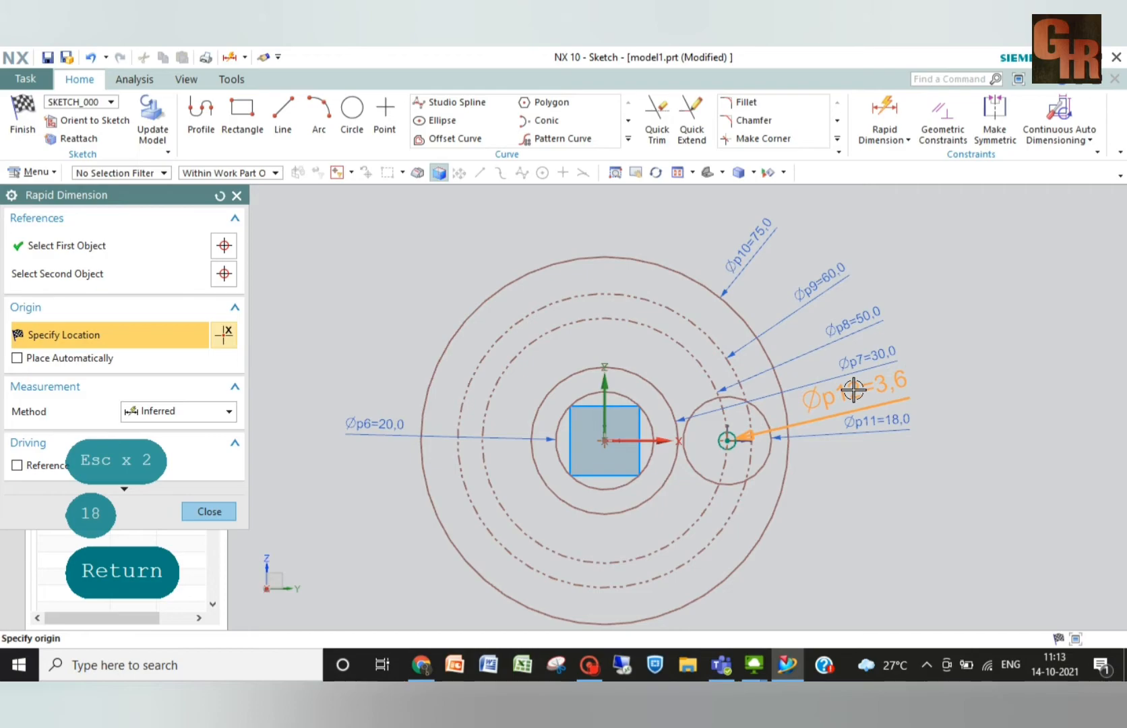
left_click(848, 483)
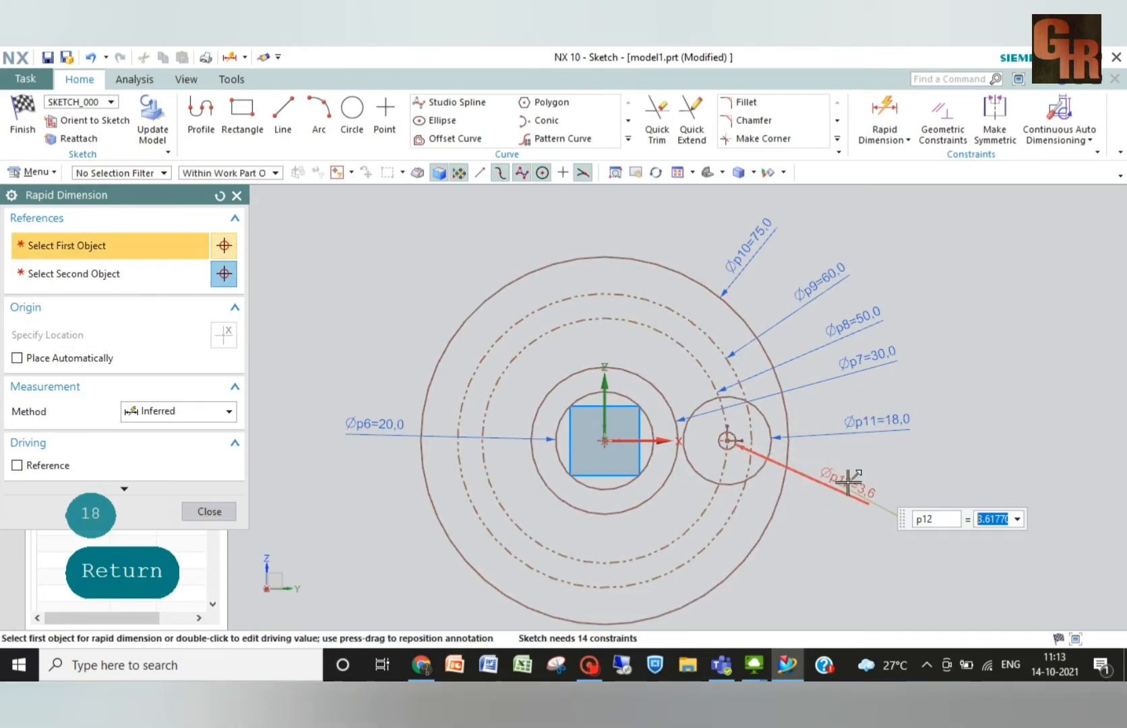
type("8")
key("Return")
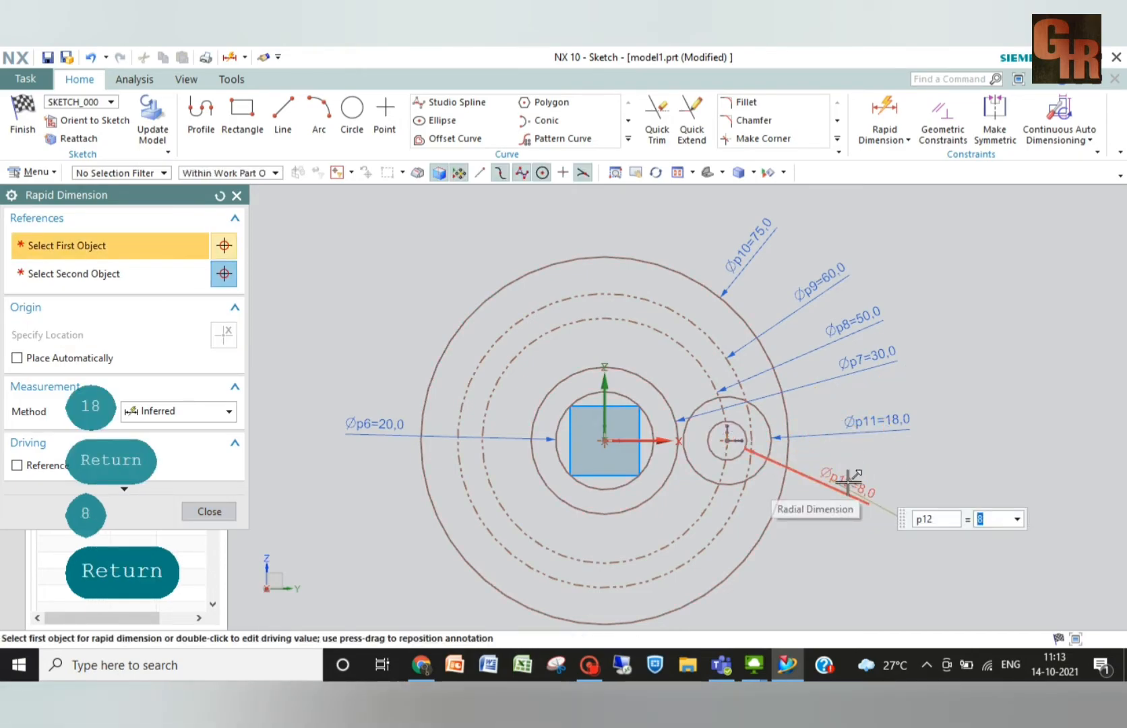
key("Escape")
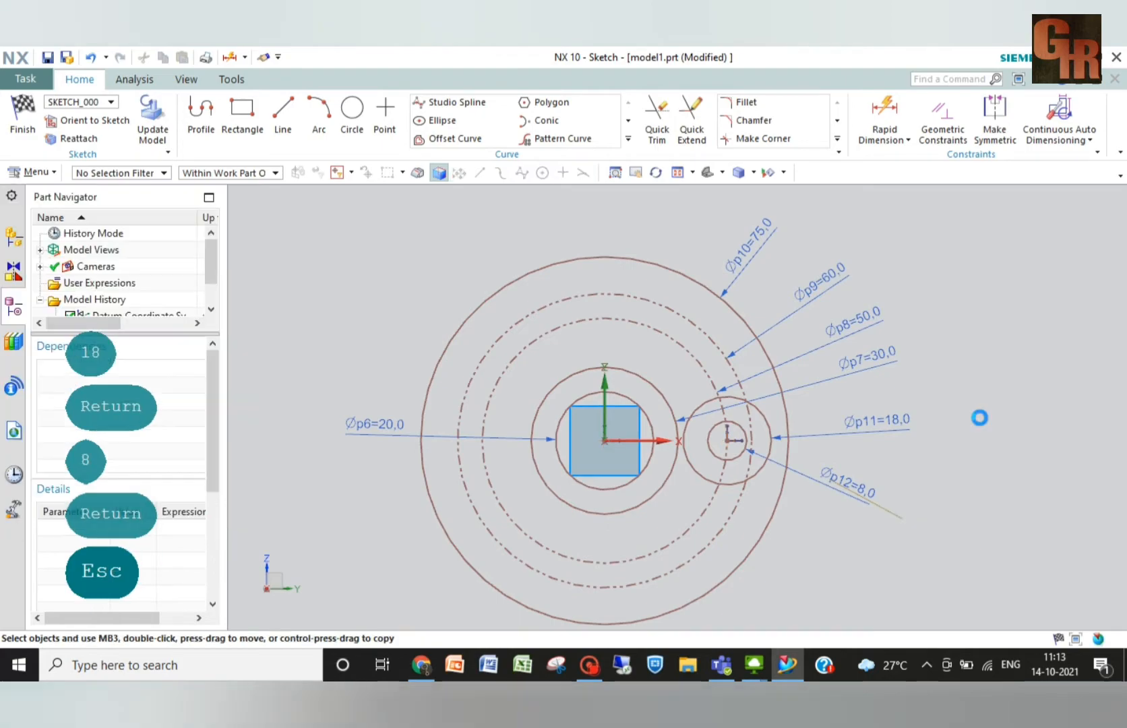
- Apply a Concentric geometric constraint between the 8 mm and 18 mm circles
left_click(930, 118)
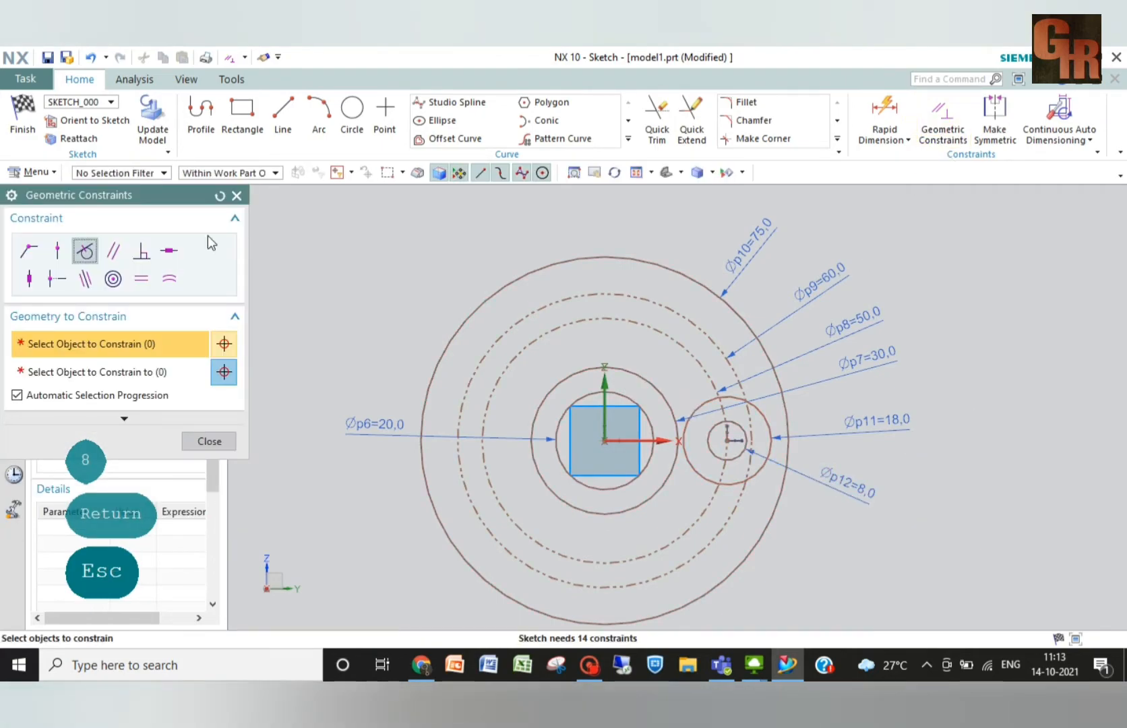
left_click(113, 278)
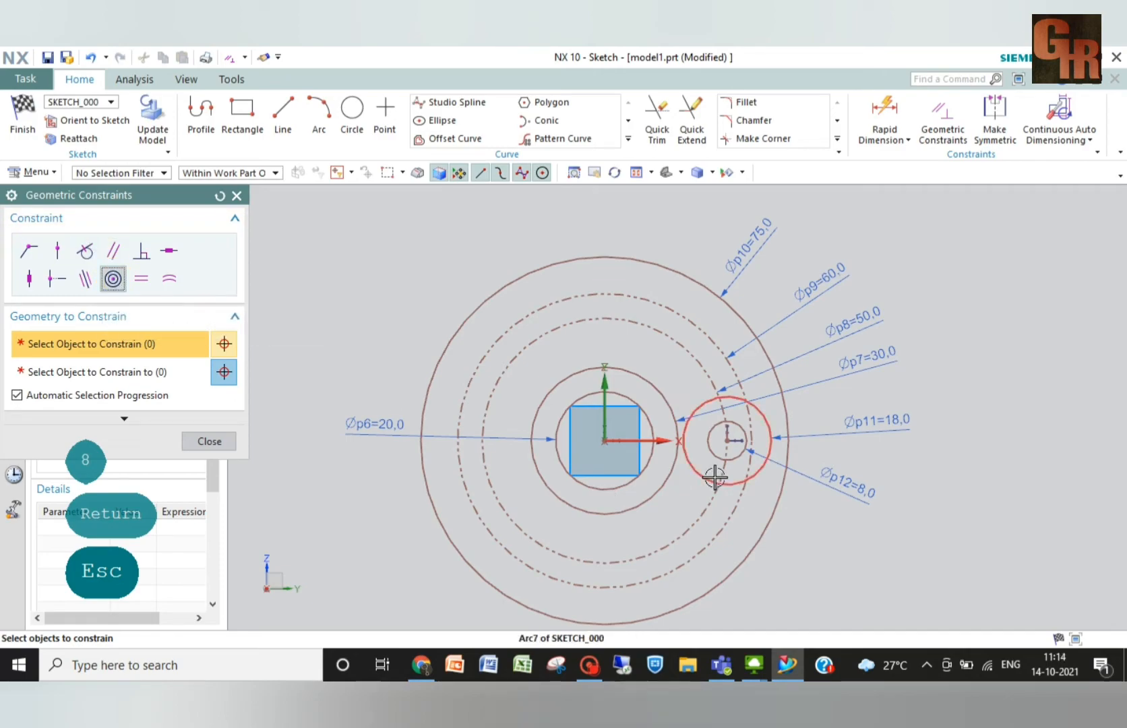
left_click(731, 463)
left_click(731, 464)
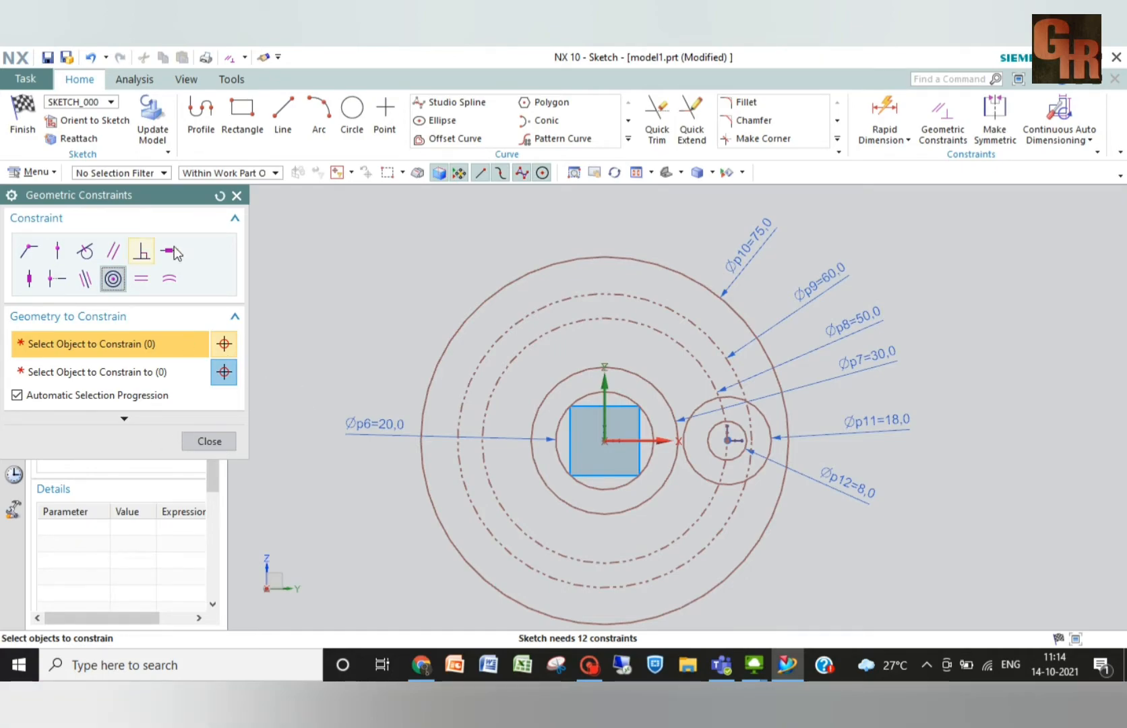
left_click(236, 196)
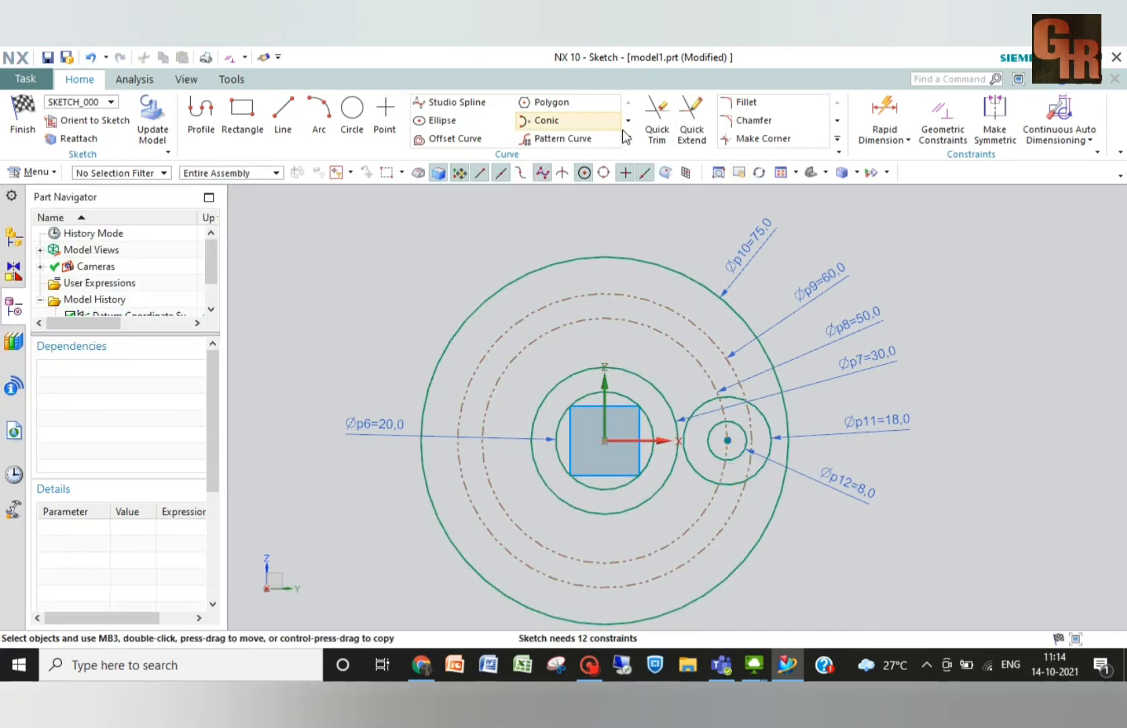
left_click(885, 120)
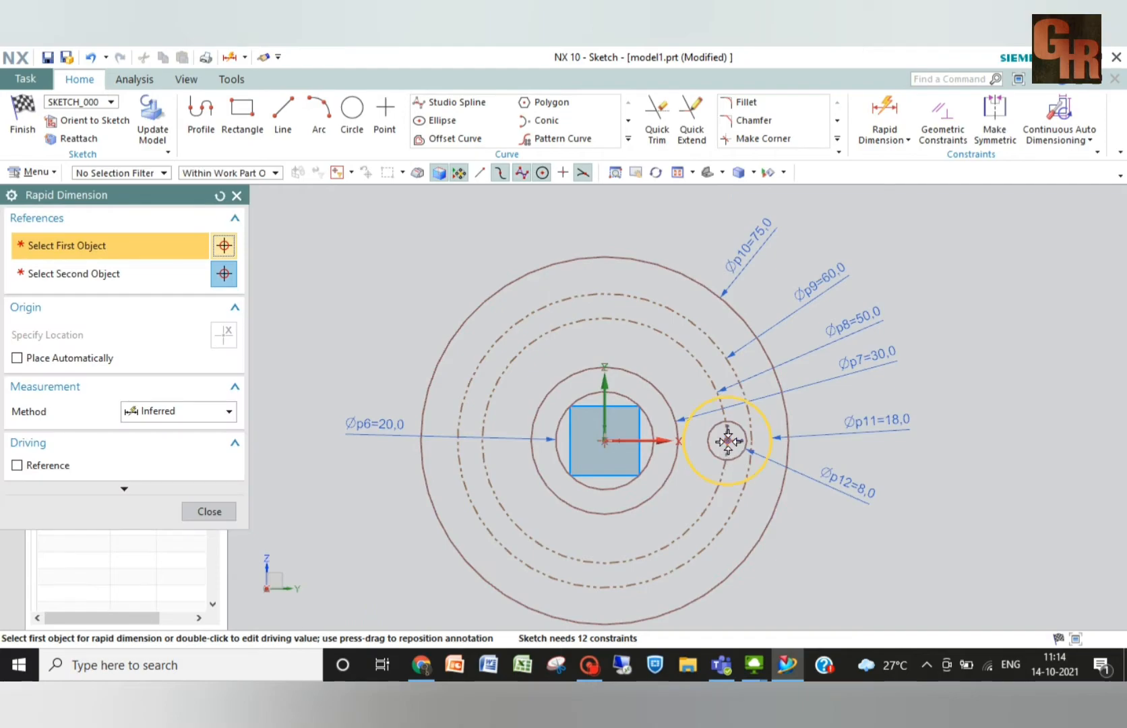
left_click(728, 441)
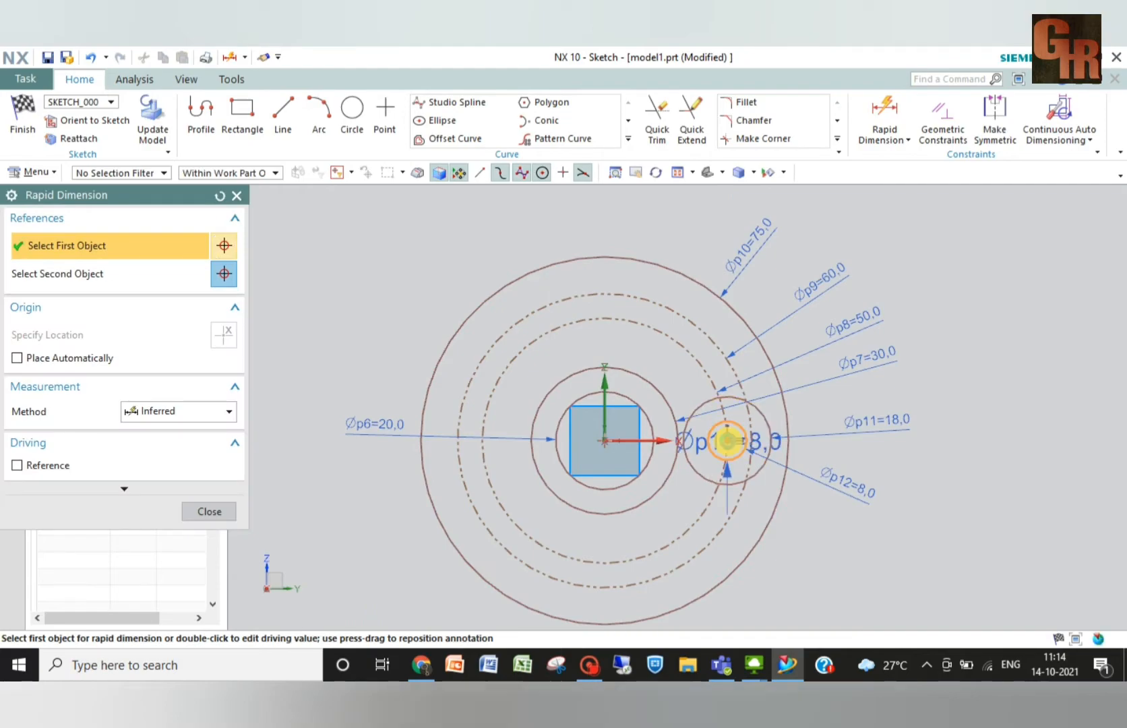
left_click(604, 443)
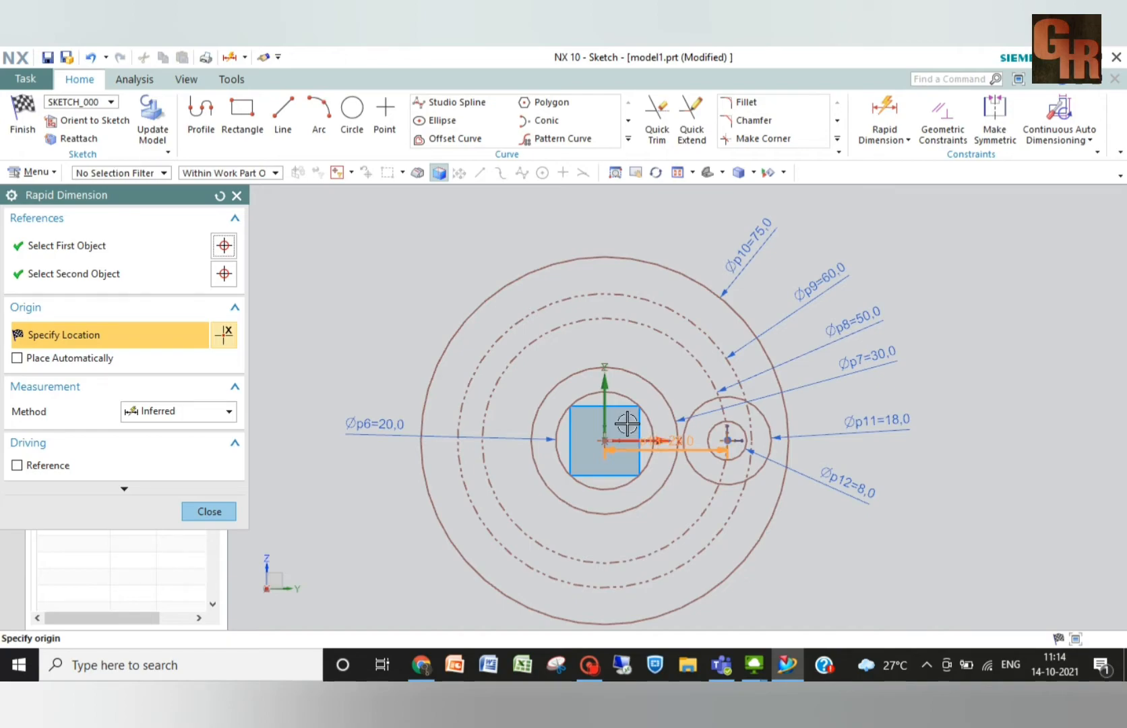
left_click(220, 195)
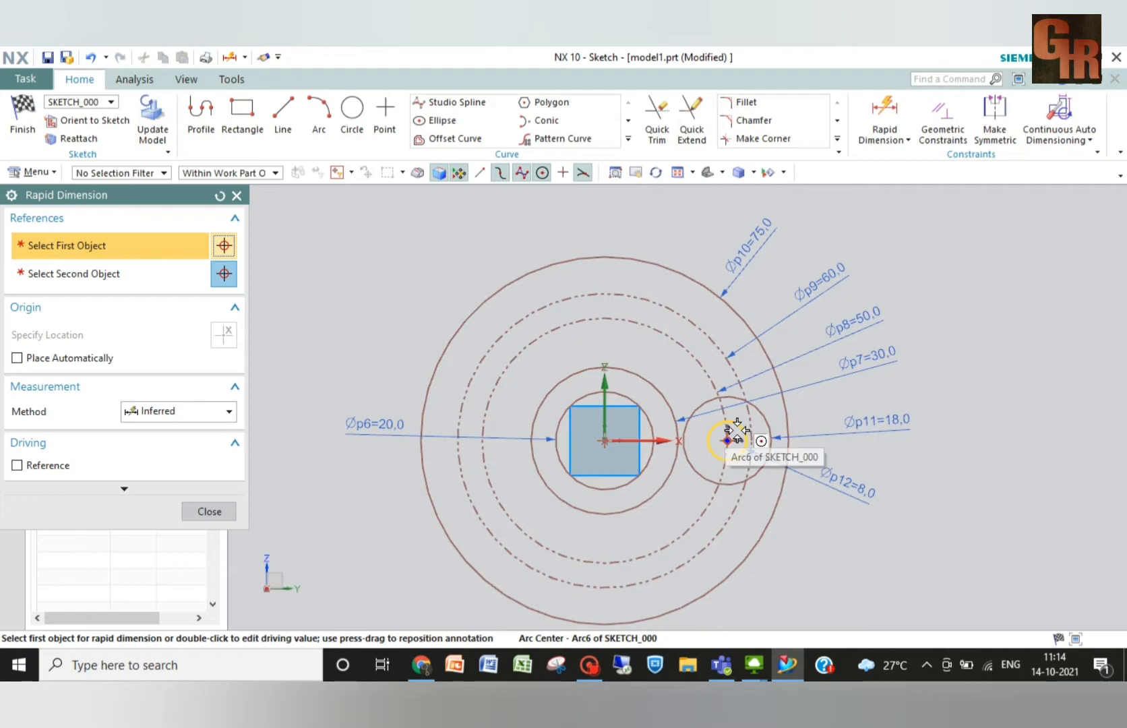
left_click(737, 430)
left_click(658, 438)
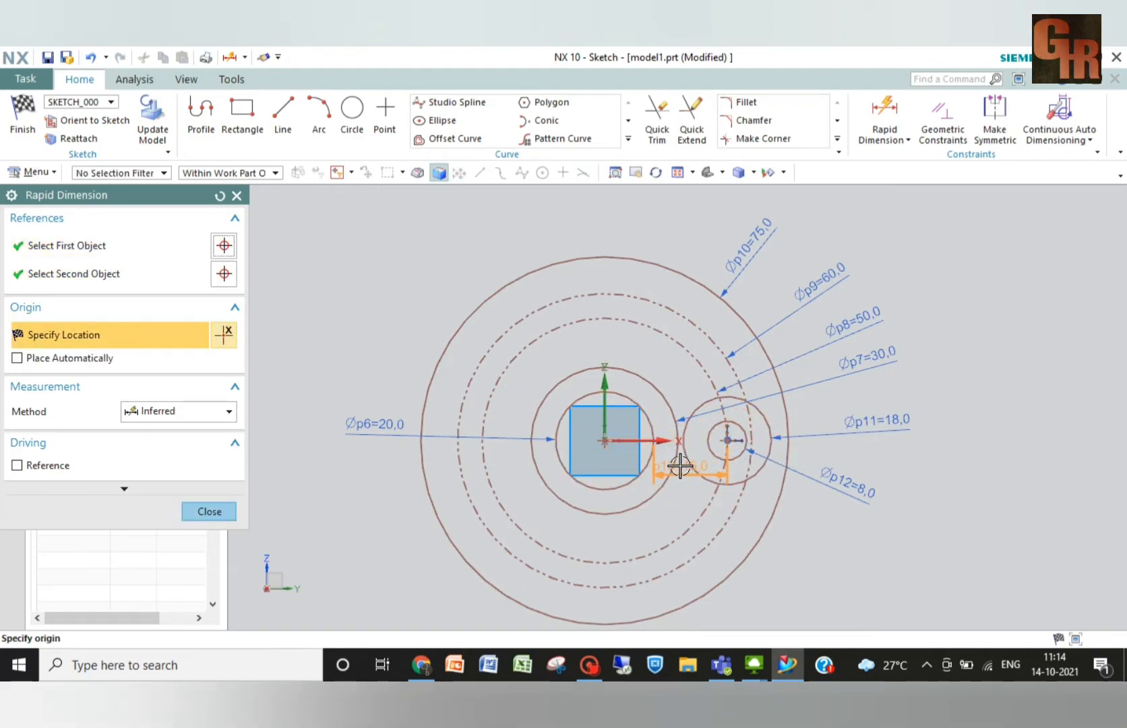
left_click(220, 196)
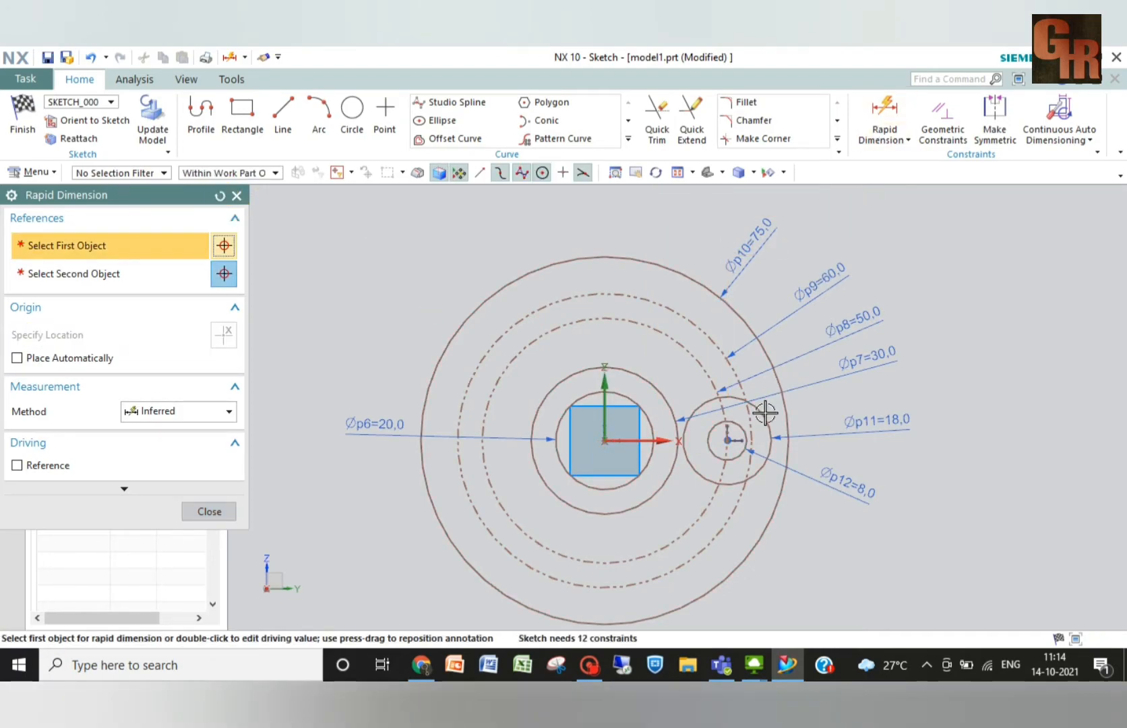
- Dimension the vertical distance between the 8 mm circle's centre and the horizontal sketch axis at 0 mm
left_click(728, 438)
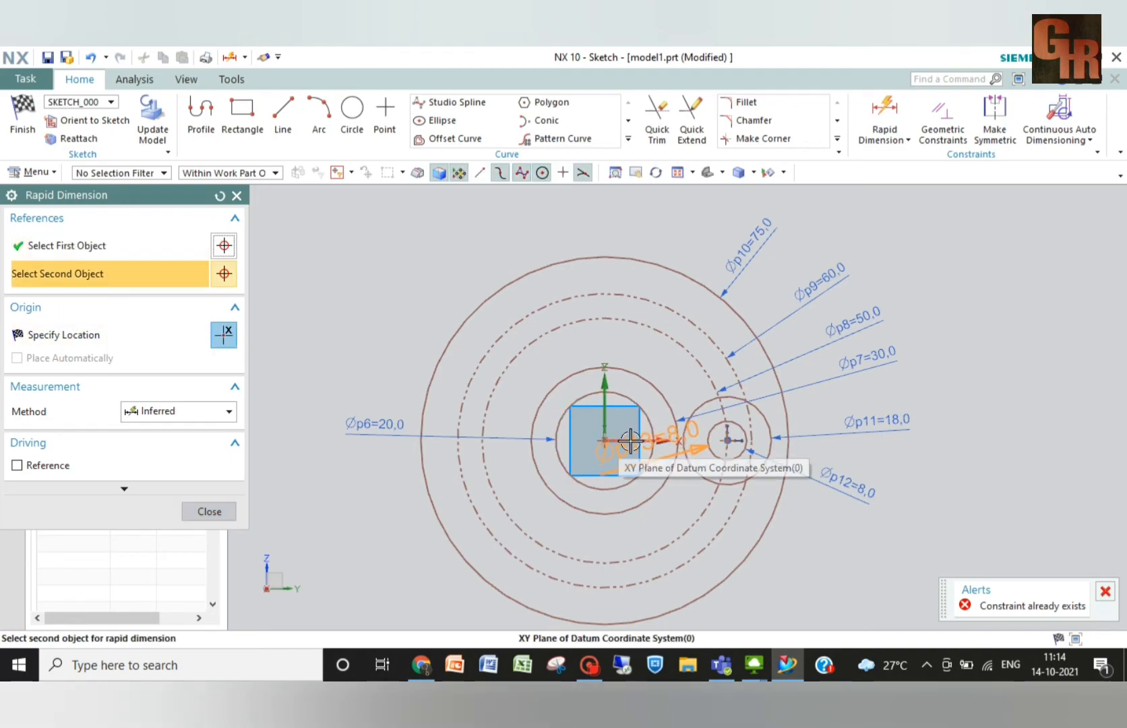
left_click(658, 442)
left_click(946, 456)
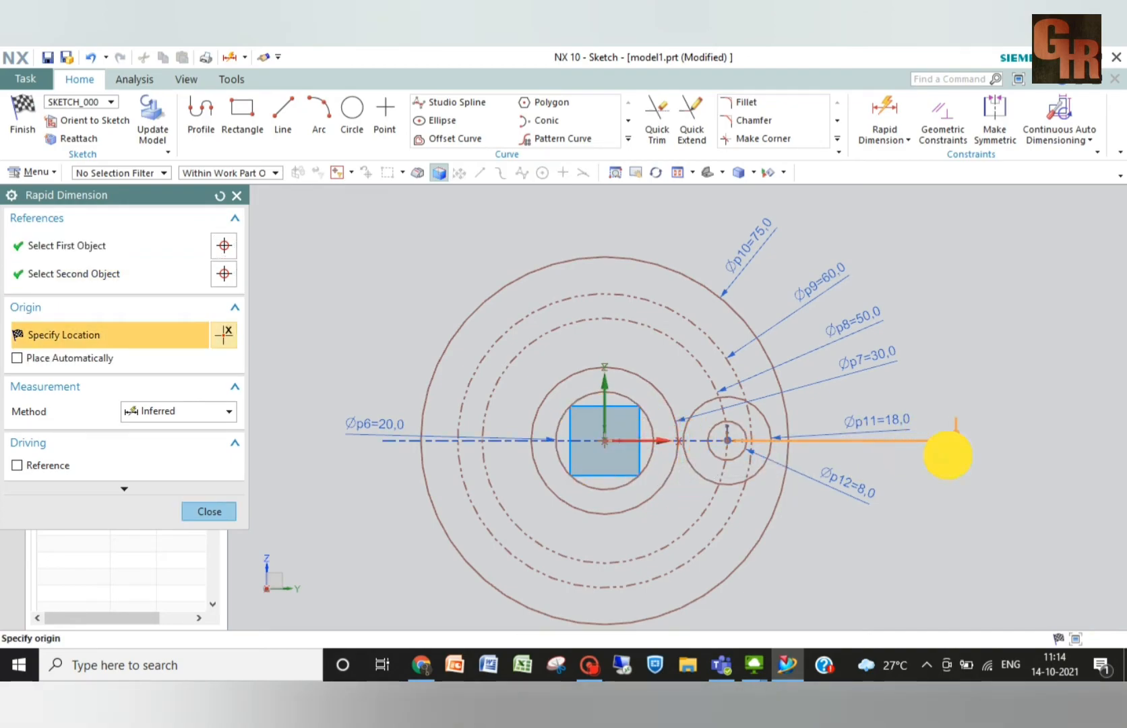
type("0")
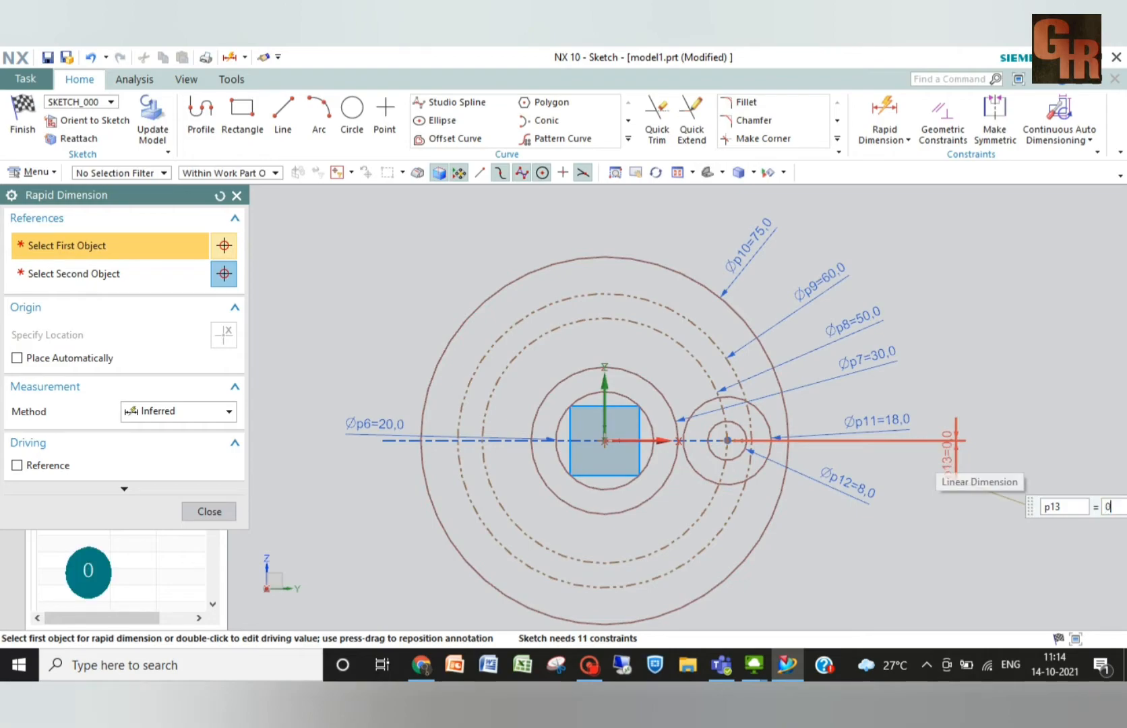
key("Return")
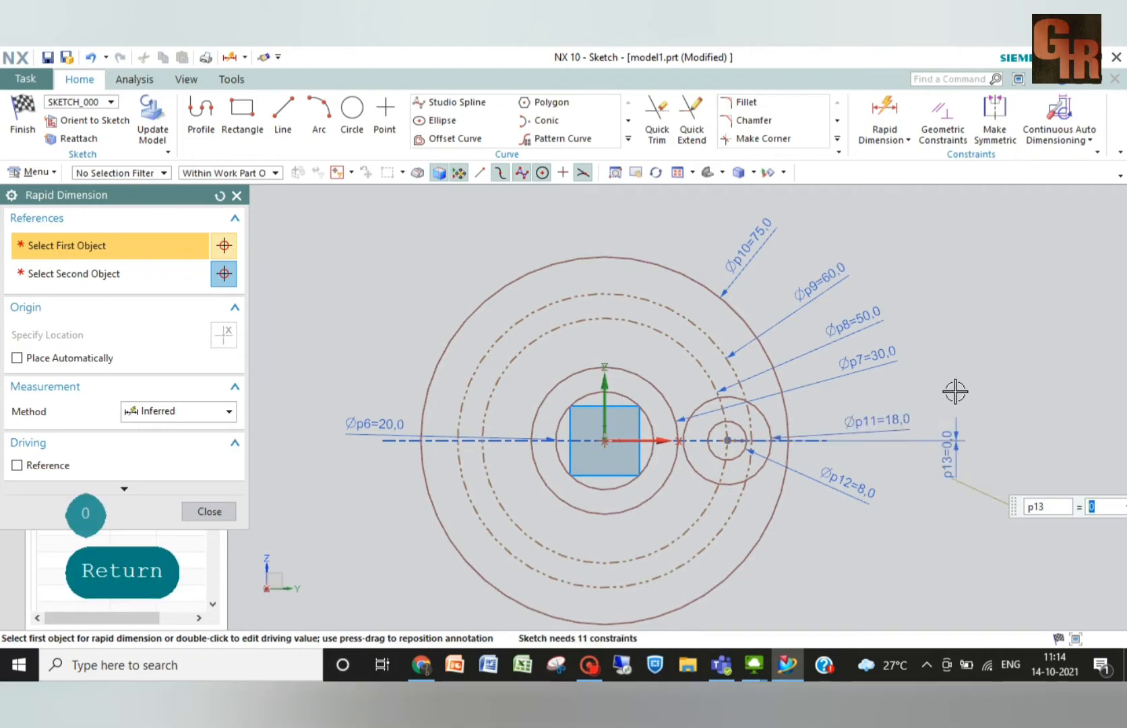
- Reposition the 18 mm diameter dimension so it lines up with the horizontal axis
key("Escape")
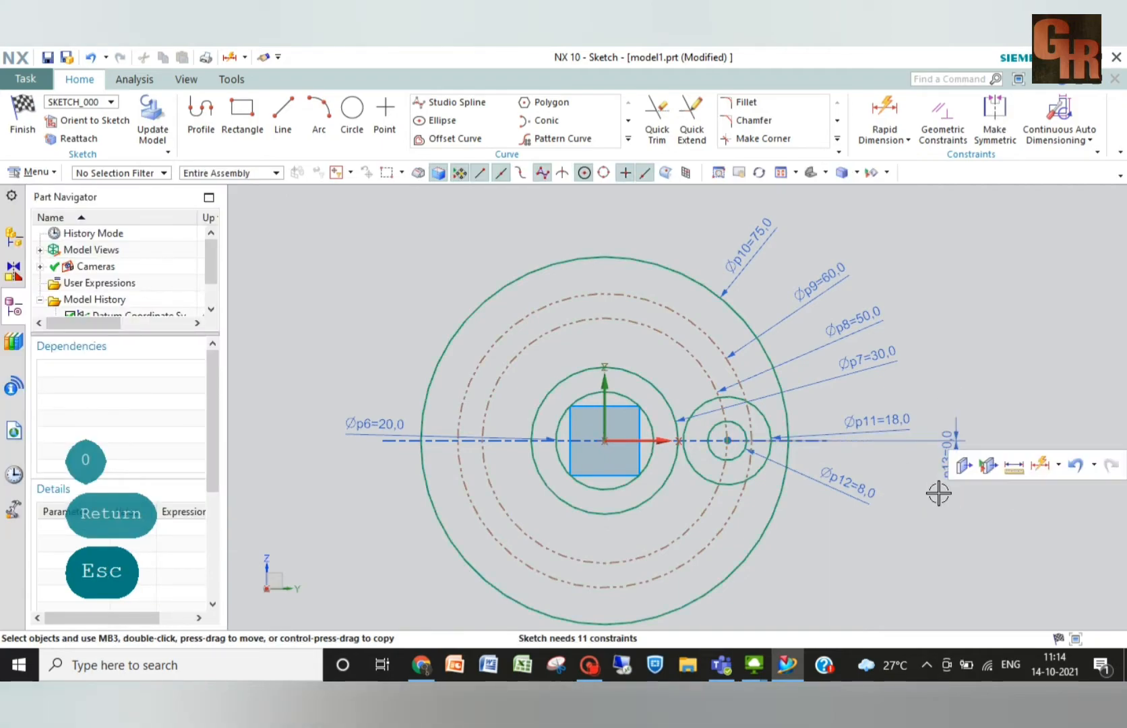
left_click(902, 435)
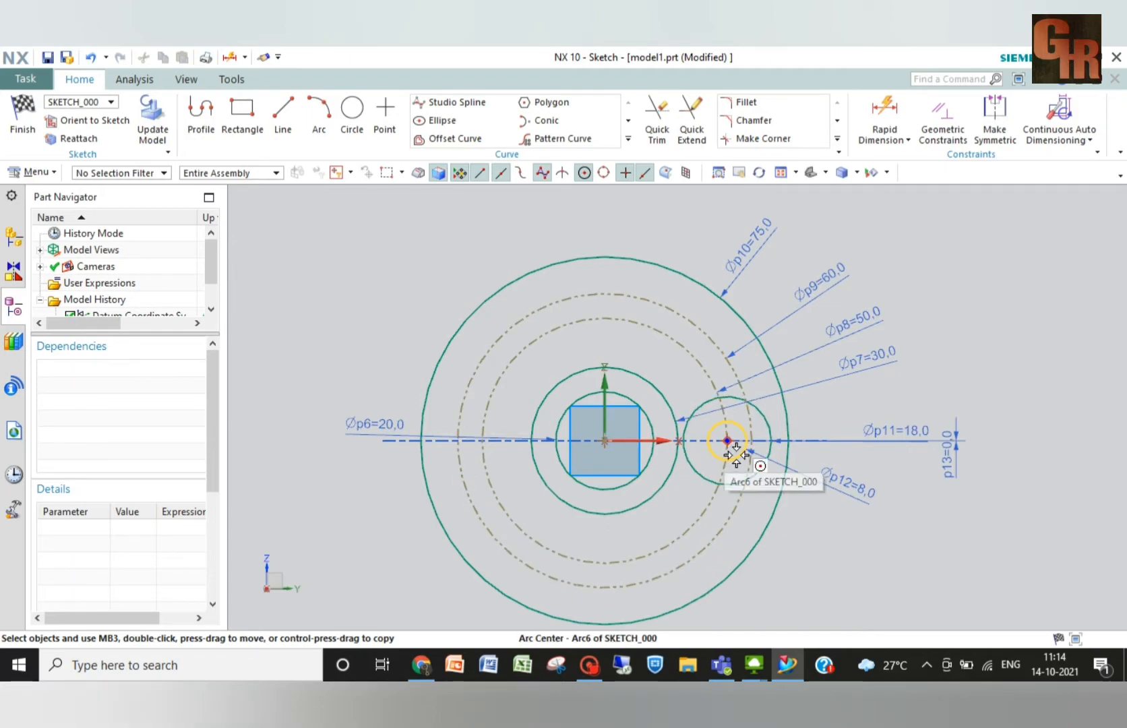
- Pattern the off-centre 8 mm and 18 mm circles in a circular layout about the sketch origin with count 4 and a 360° span
left_click(586, 139)
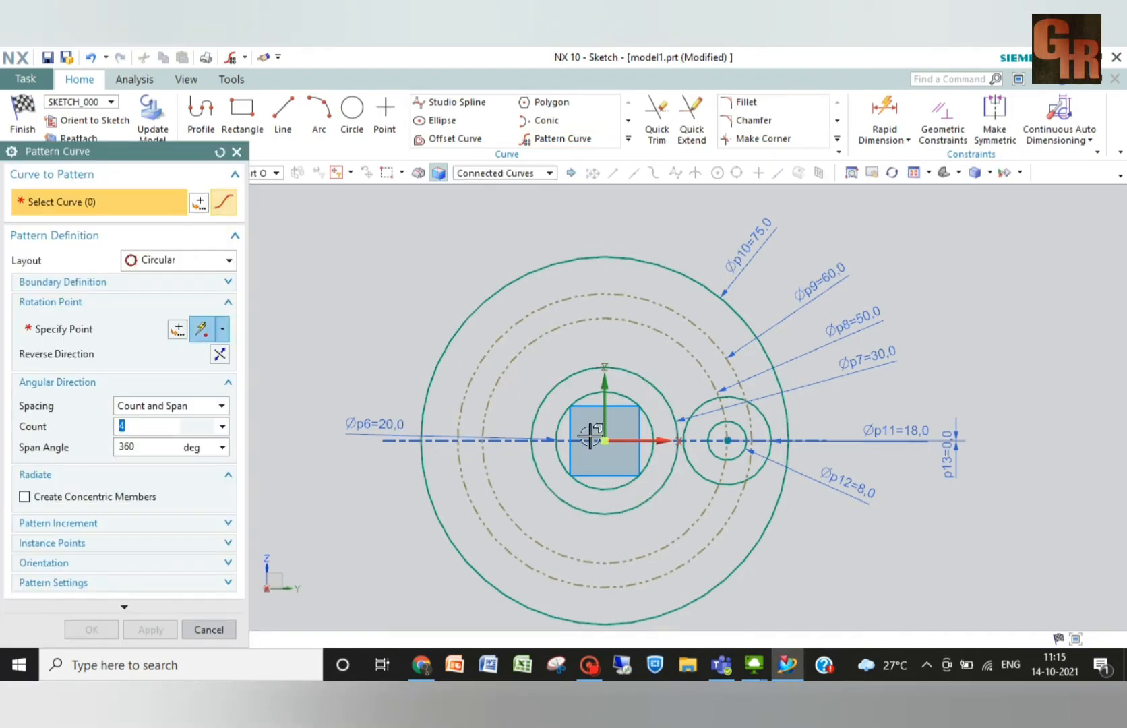
left_click(737, 472)
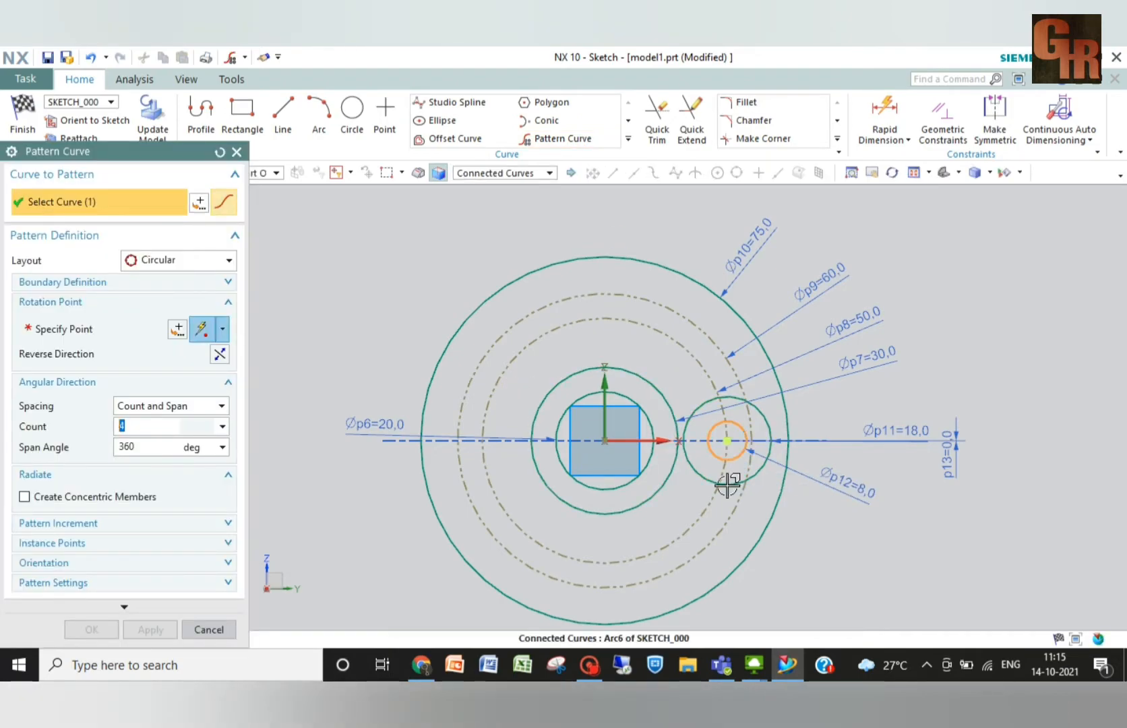
left_click(727, 487)
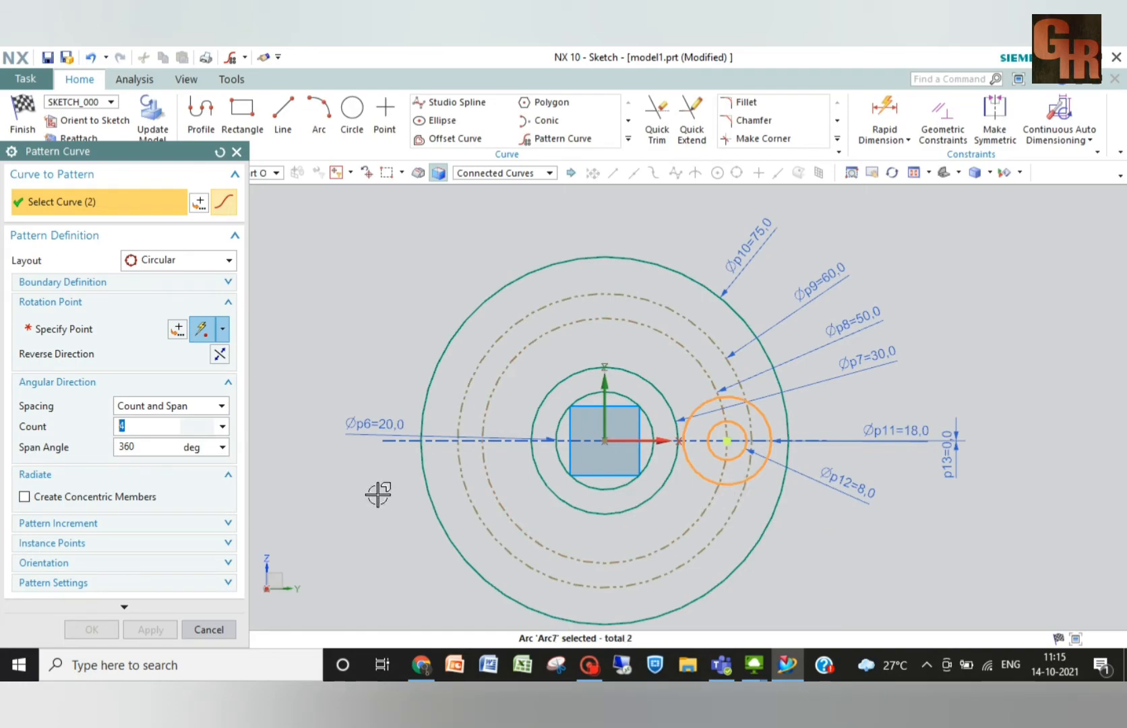
left_click(126, 330)
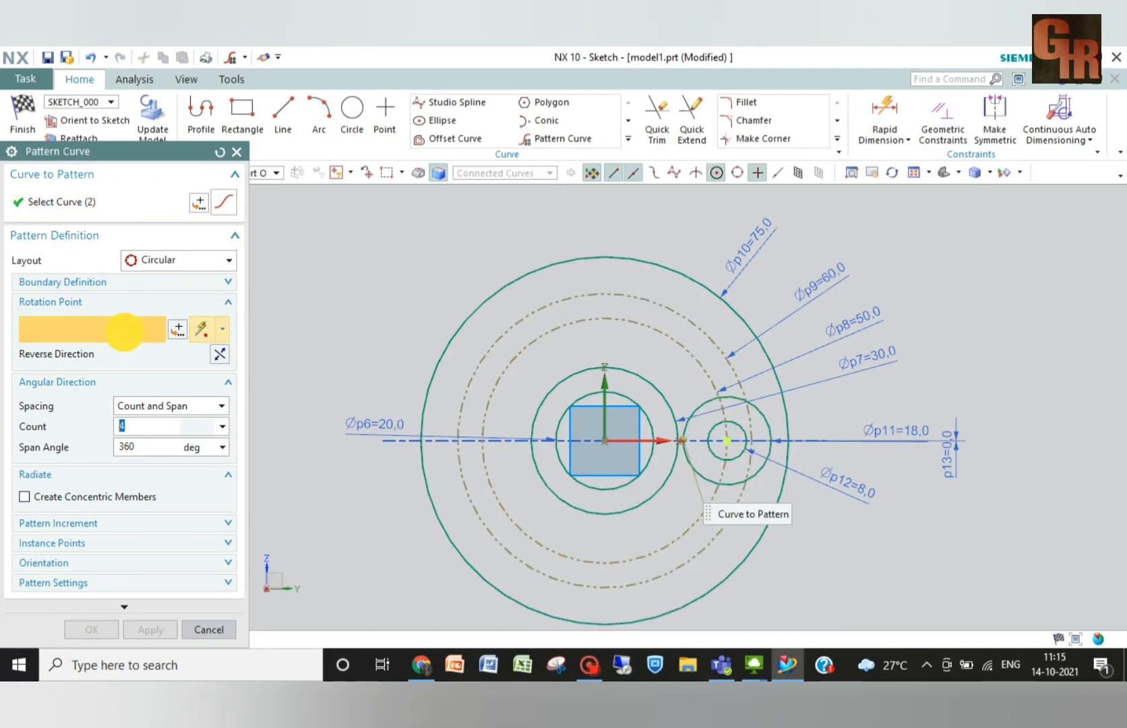
left_click(605, 441)
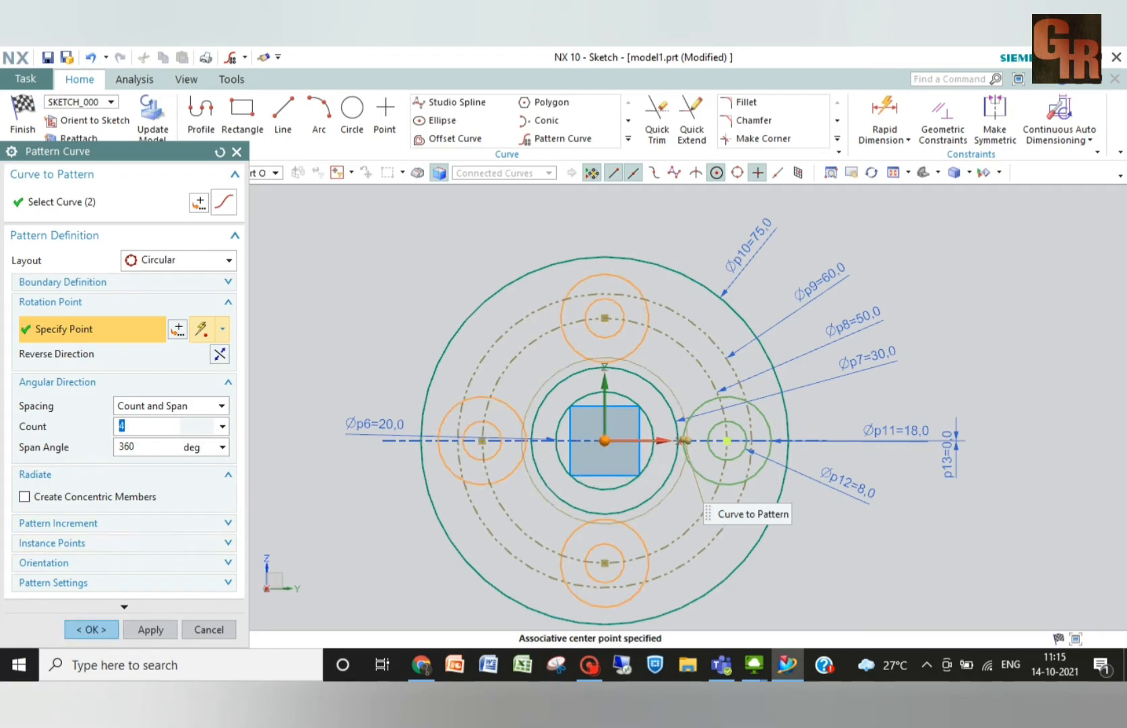
left_click(95, 630)
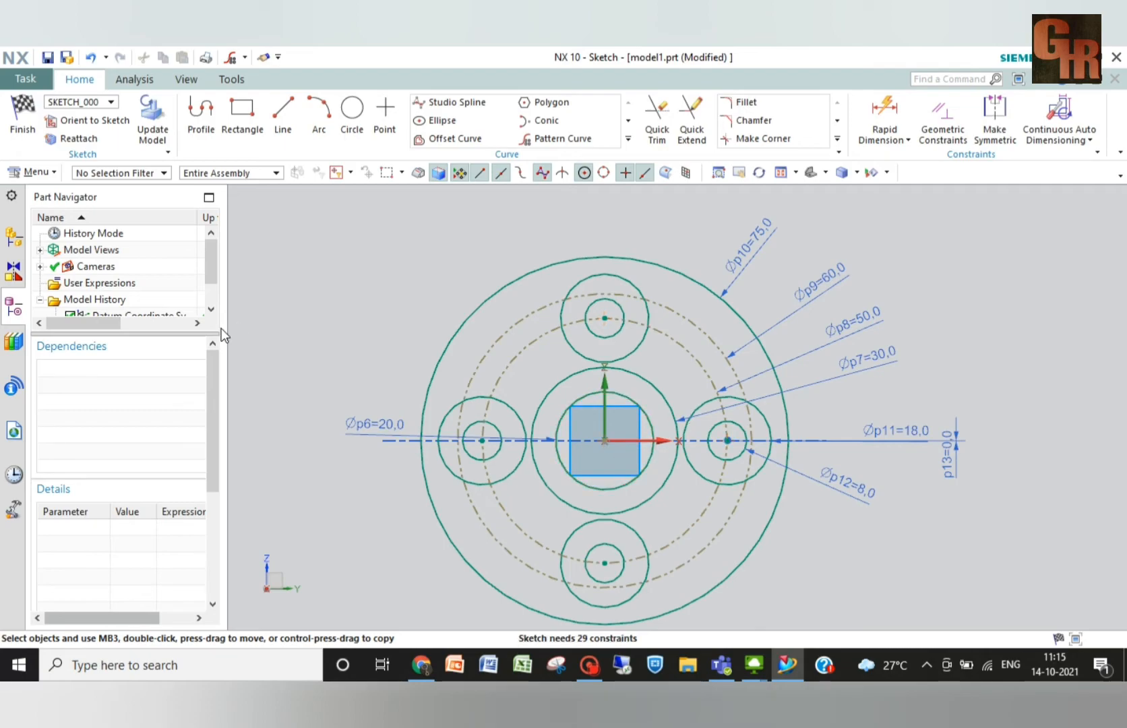
- Draw a line about 19 mm down from the upper 18 mm circle's side and one about 16 mm inward from the original 18 mm circle's top
left_click(283, 112)
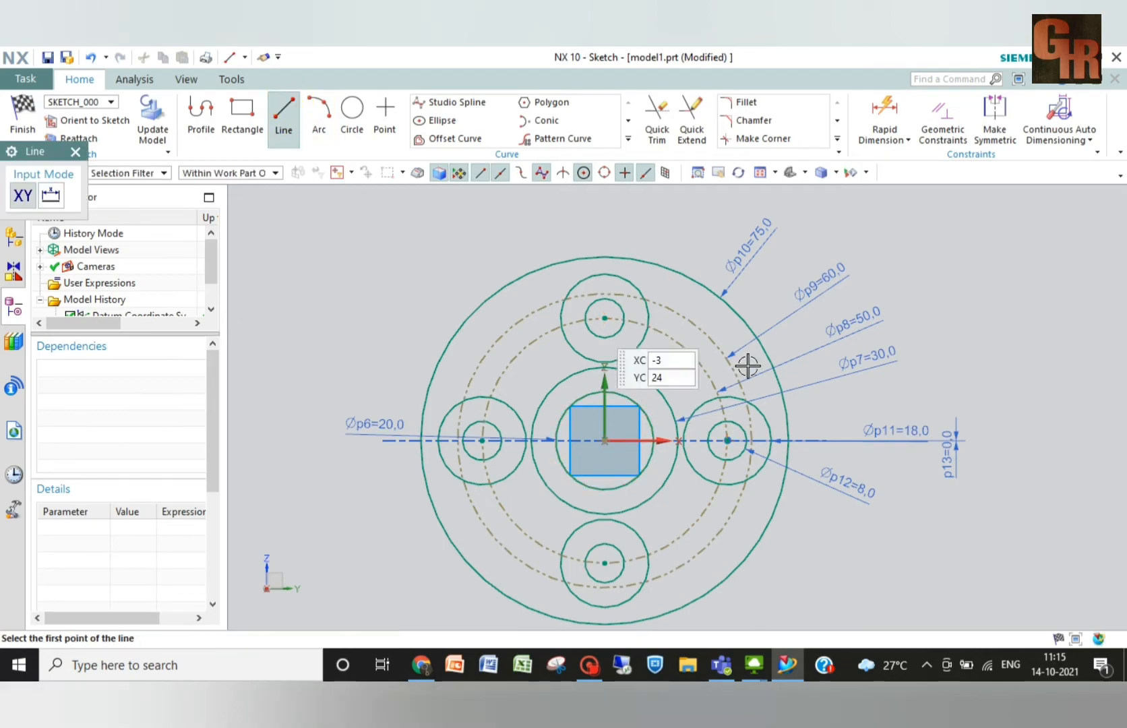
left_click(648, 315)
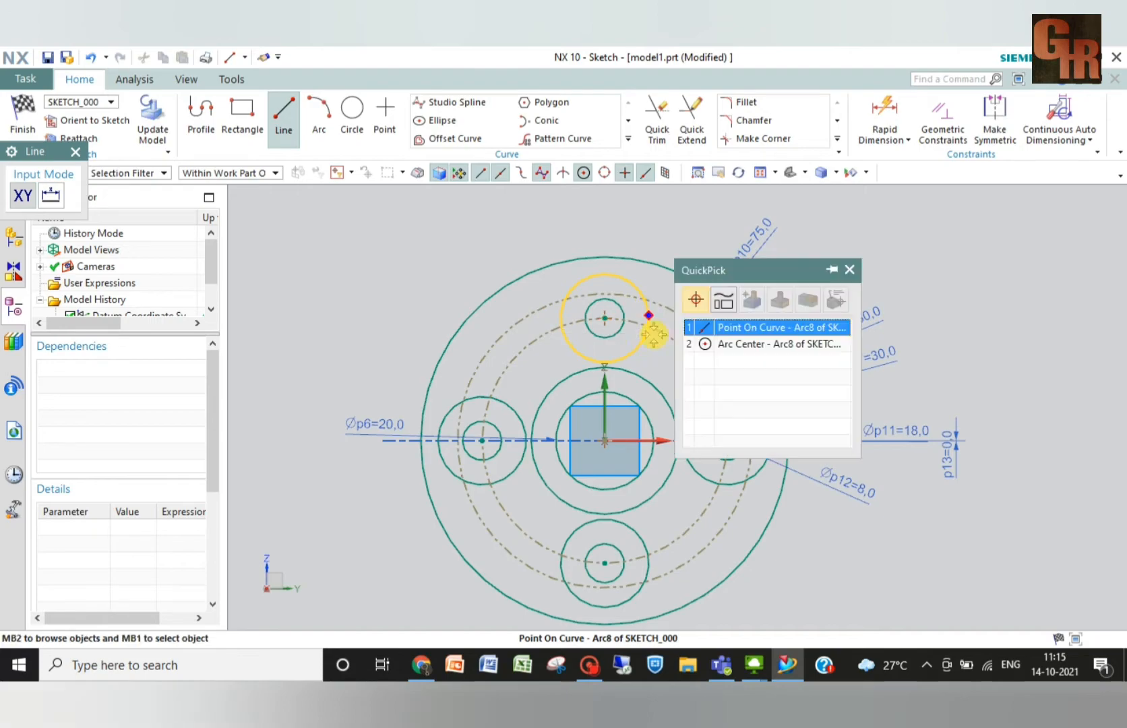
left_click(728, 326)
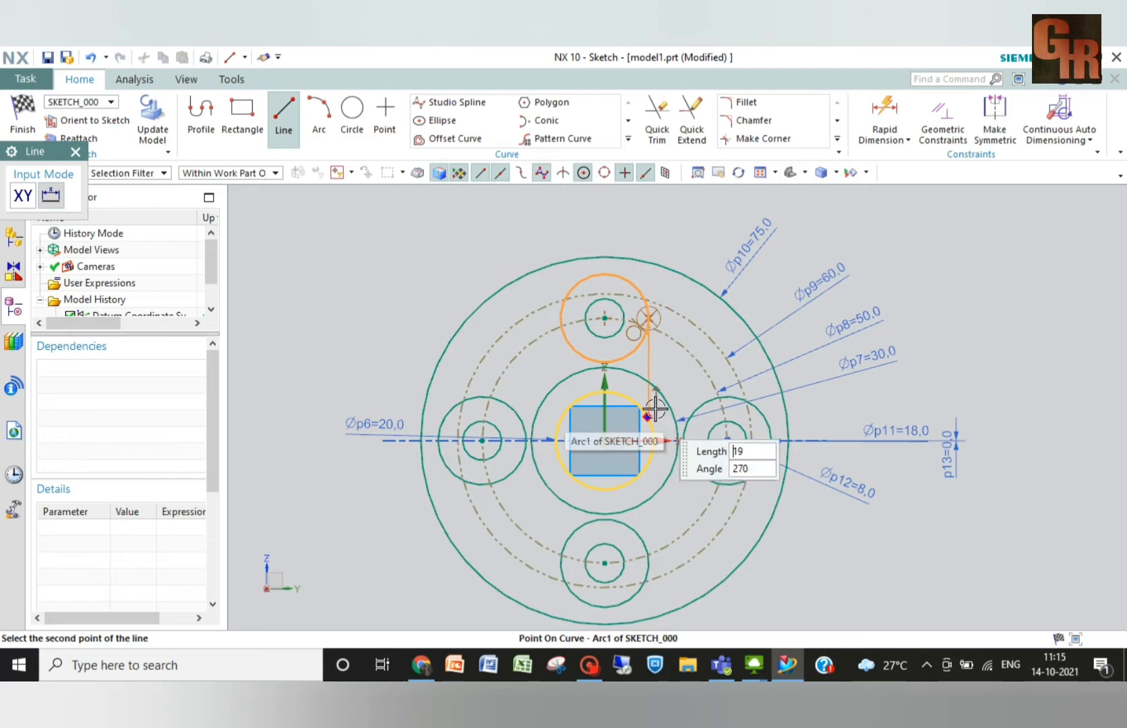
left_click(652, 406)
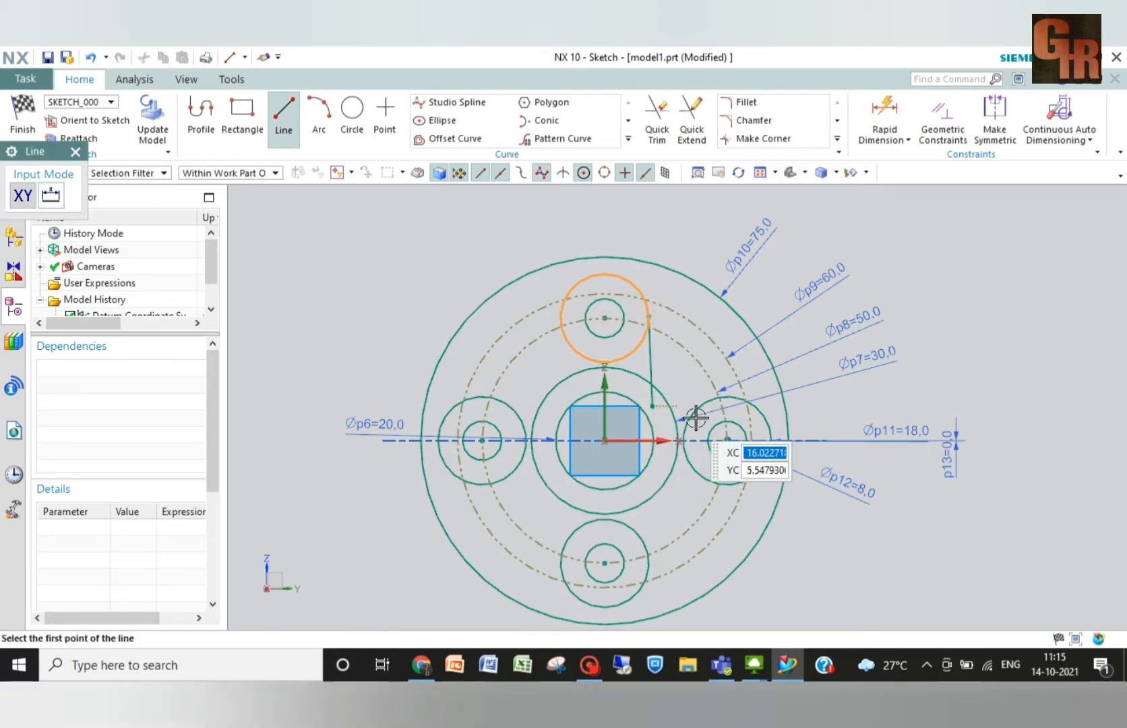
left_click(729, 396)
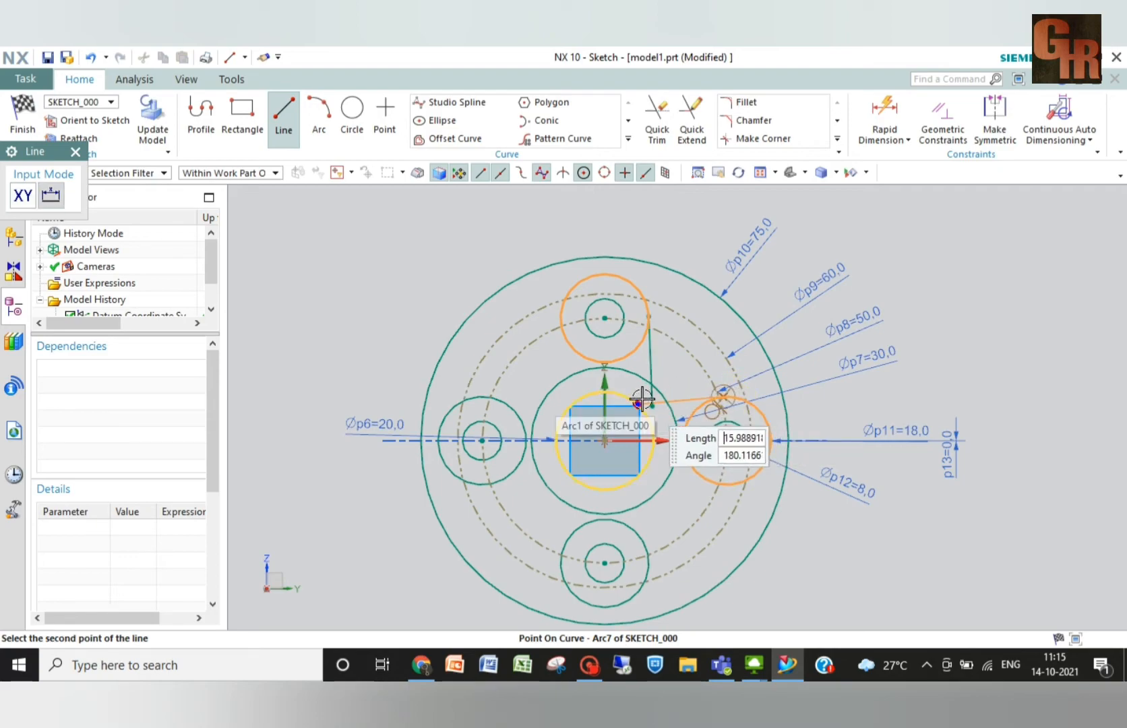
left_click(647, 395)
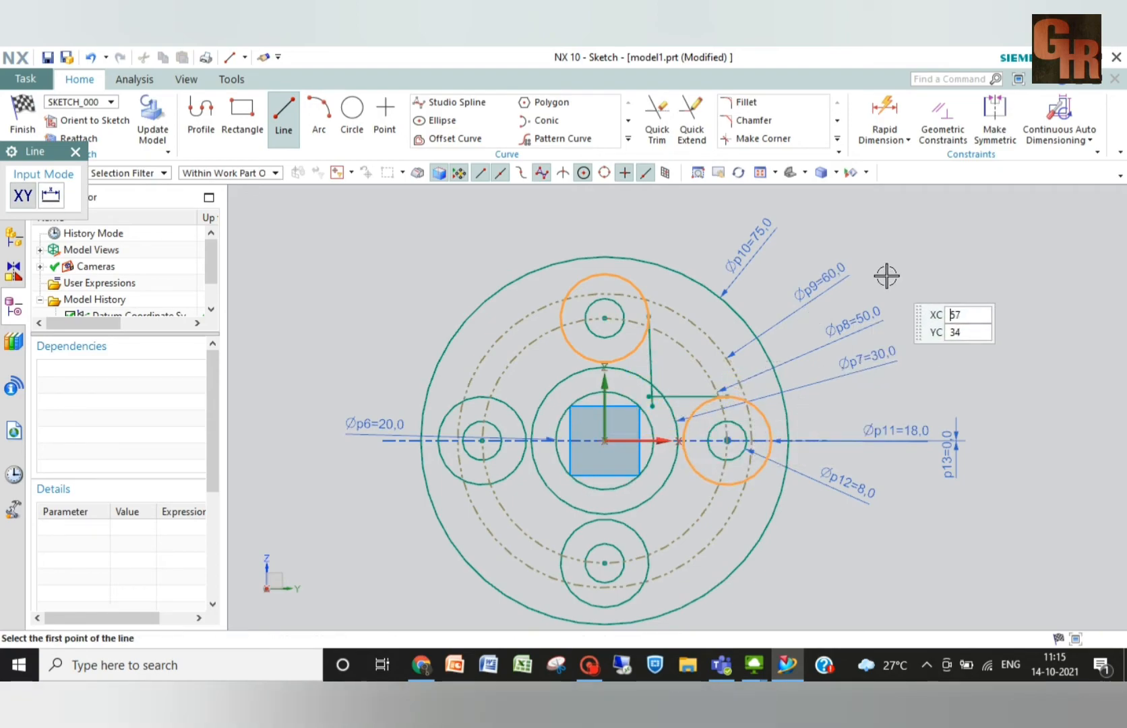
key("Escape")
key("Escape")
- Constrain the line from the original 18 mm circle to Horizontal and the line from the upper patterned circle to Vertical
left_click(943, 115)
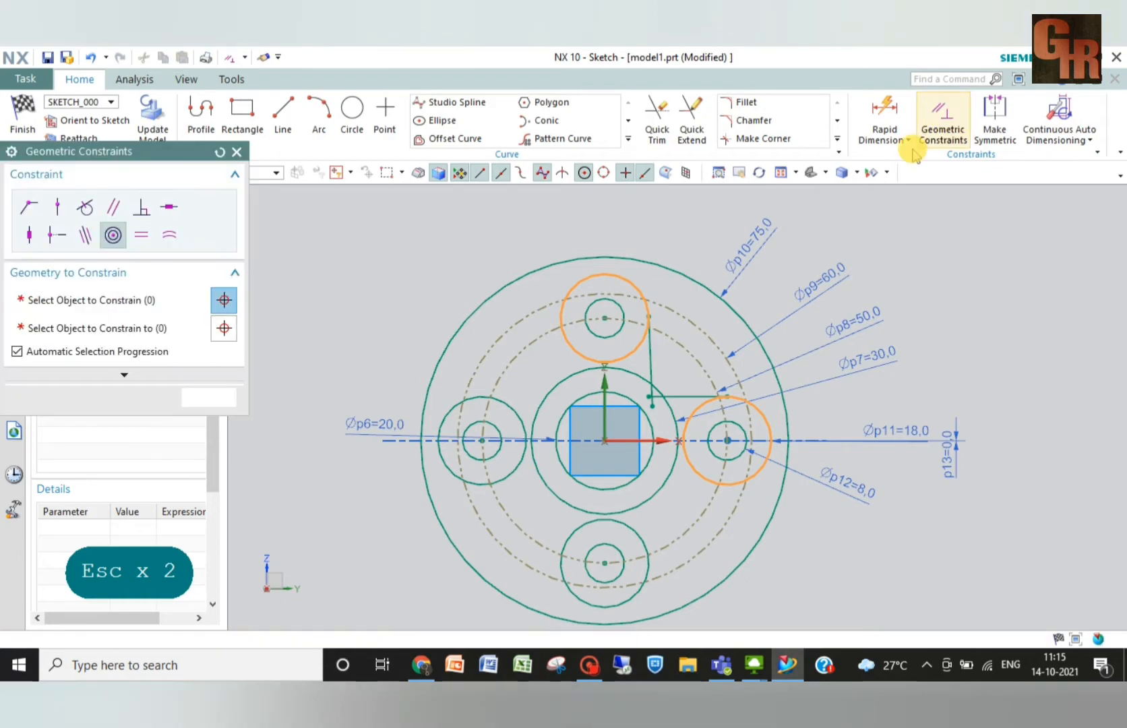
left_click(170, 206)
left_click(691, 396)
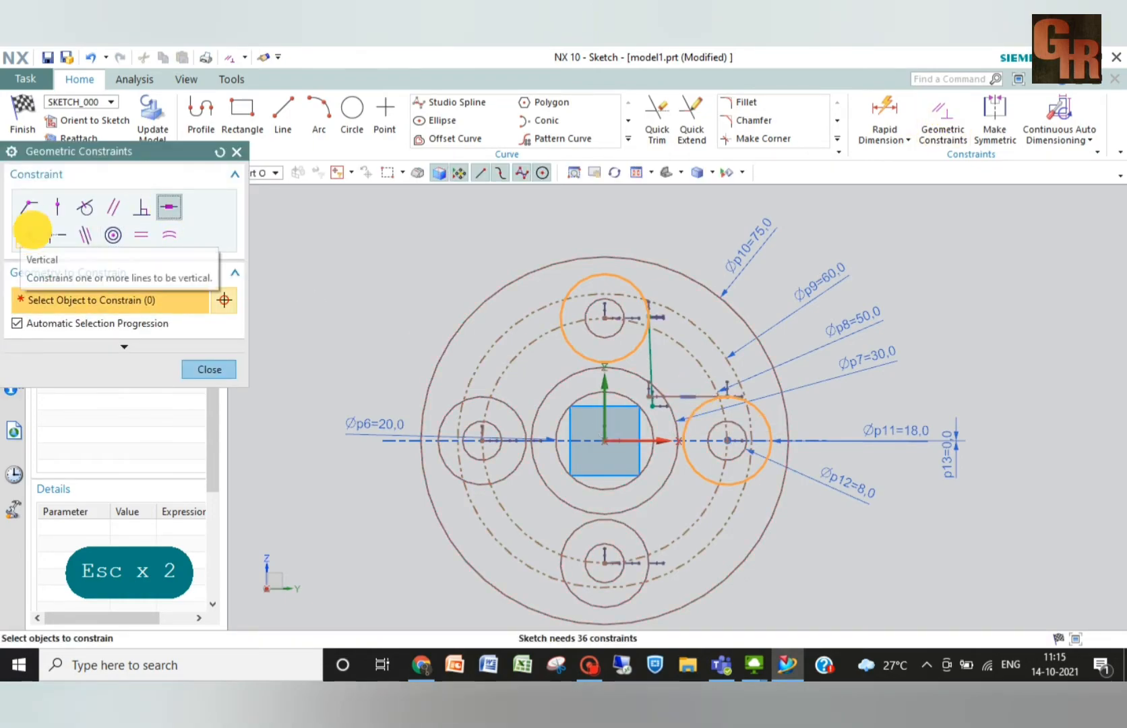
left_click(29, 233)
left_click(649, 377)
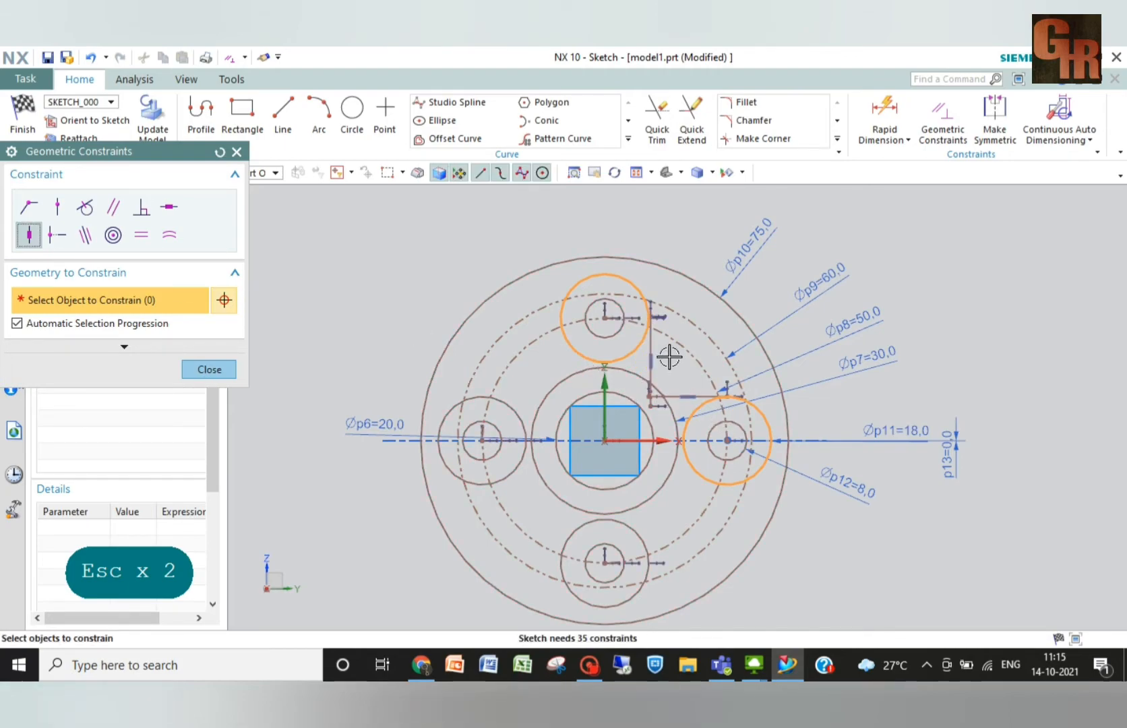
- Apply a Tangent constraint between the vertical line and the upper patterned 18 mm circle
left_click(85, 212)
left_click(649, 347)
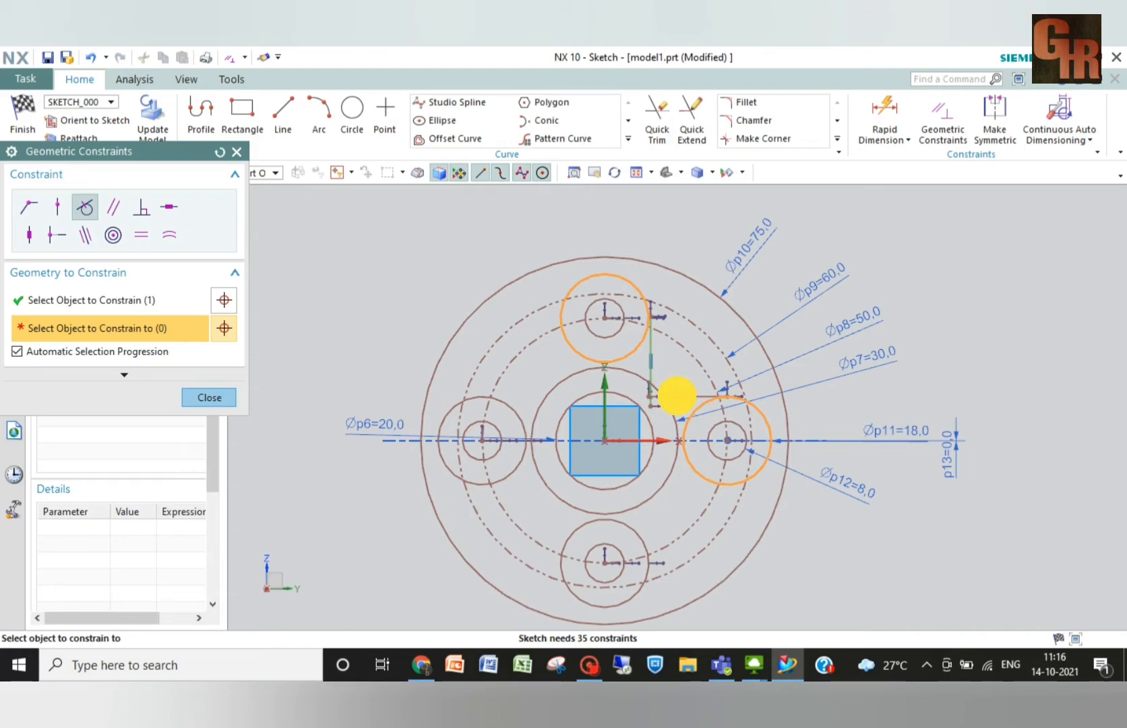
key("Escape")
key("Escape")
key("Escape")
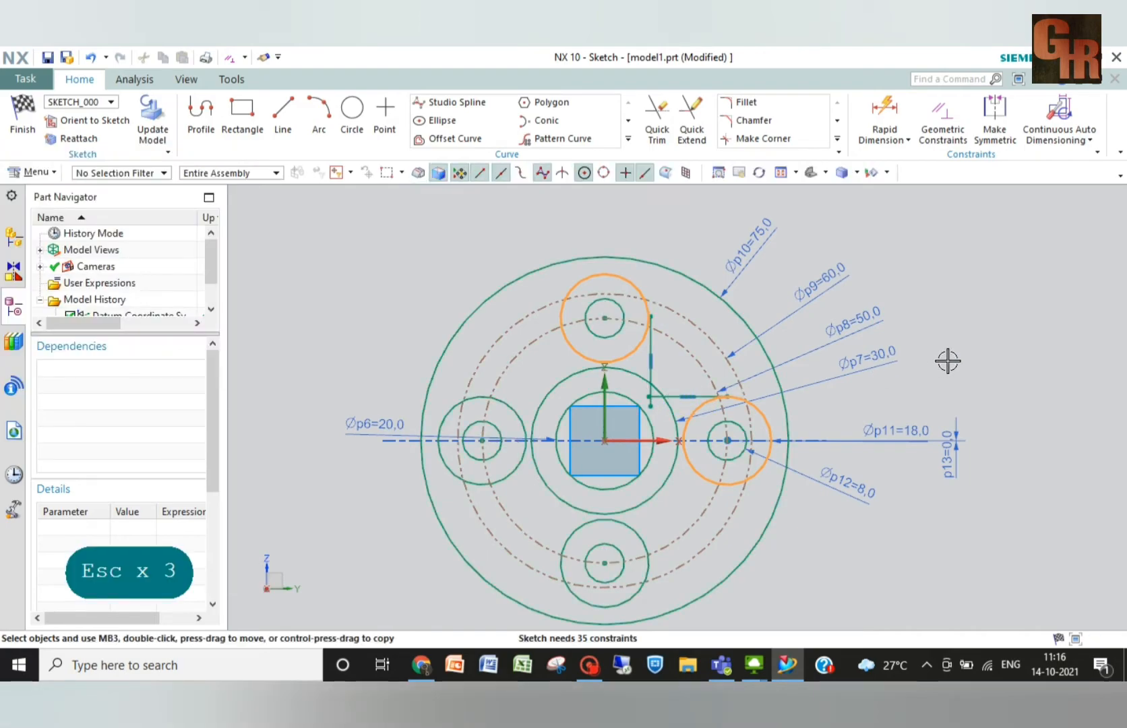
left_click(941, 118)
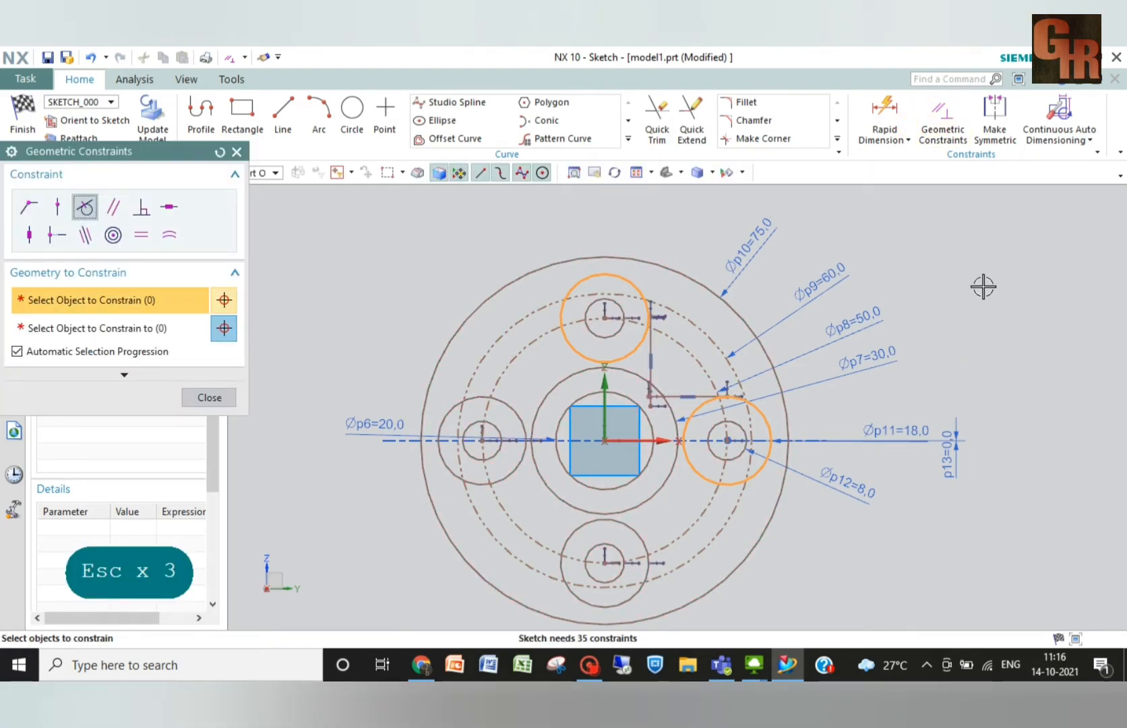
key("Escape")
left_click(942, 120)
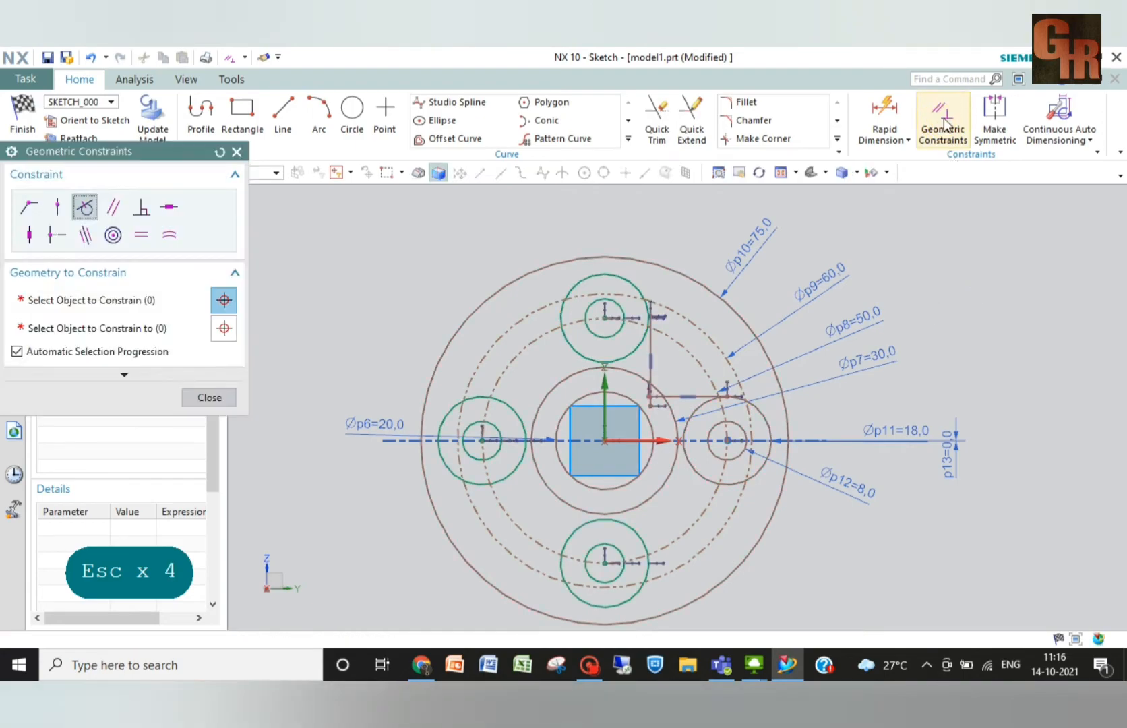
left_click(650, 352)
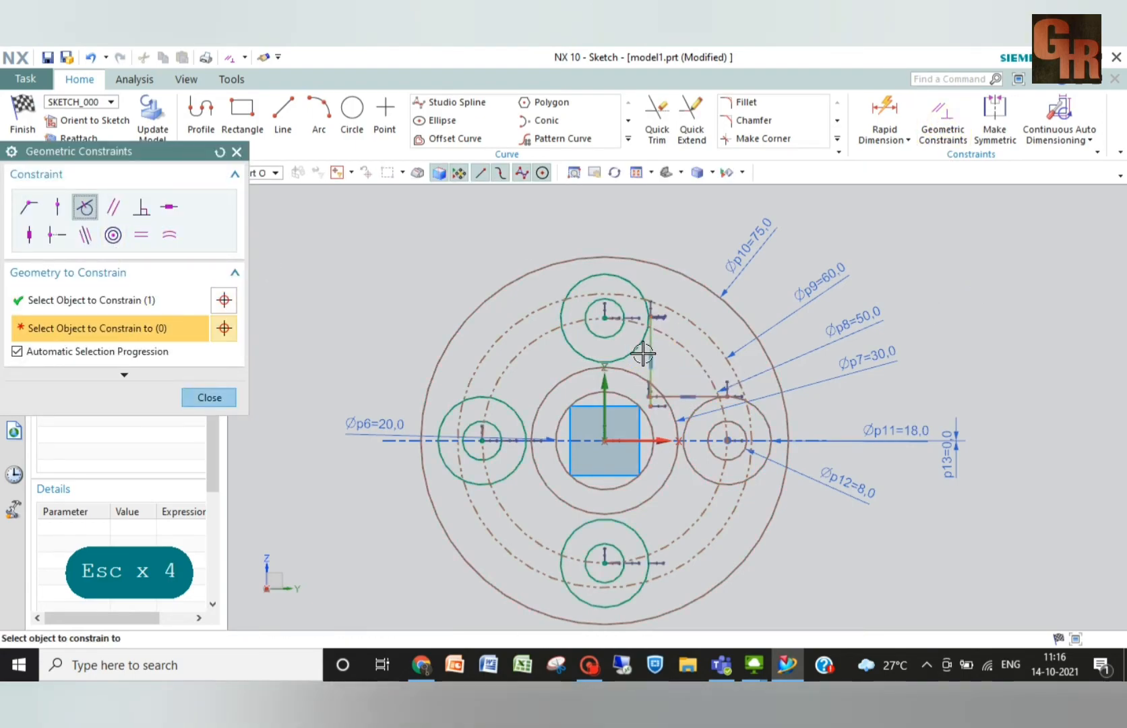
left_click(639, 346)
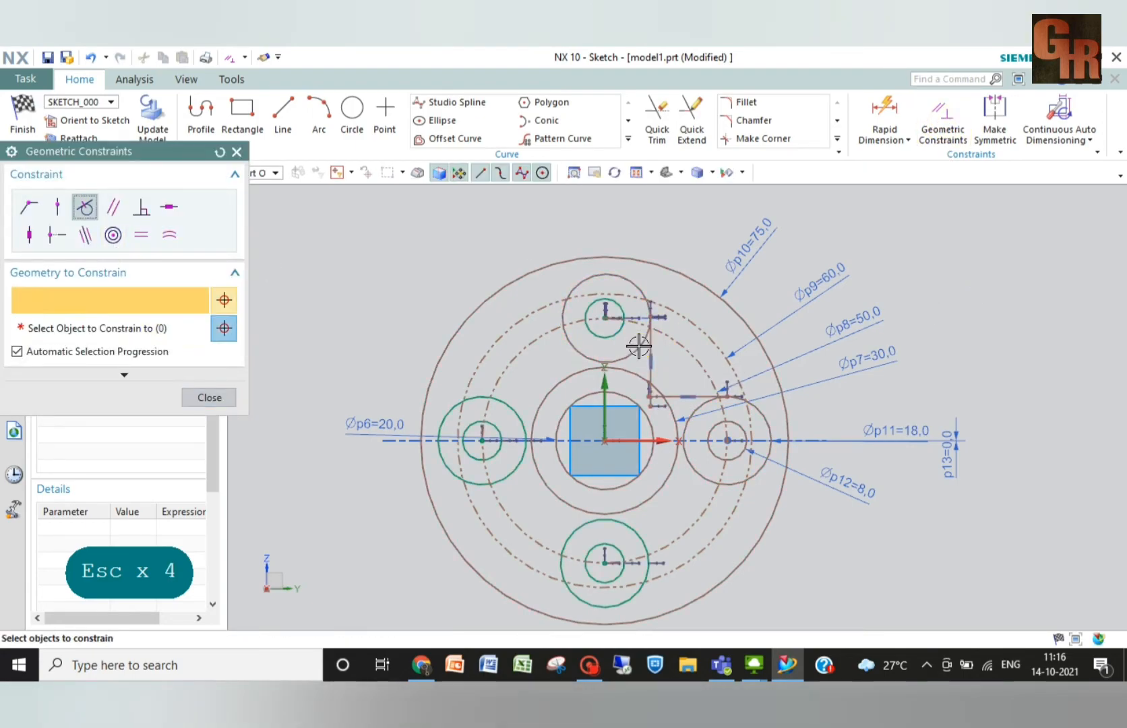
- Apply a Tangent constraint between the original 18 mm circle and the horizontal line
left_click(756, 404)
left_click(690, 396)
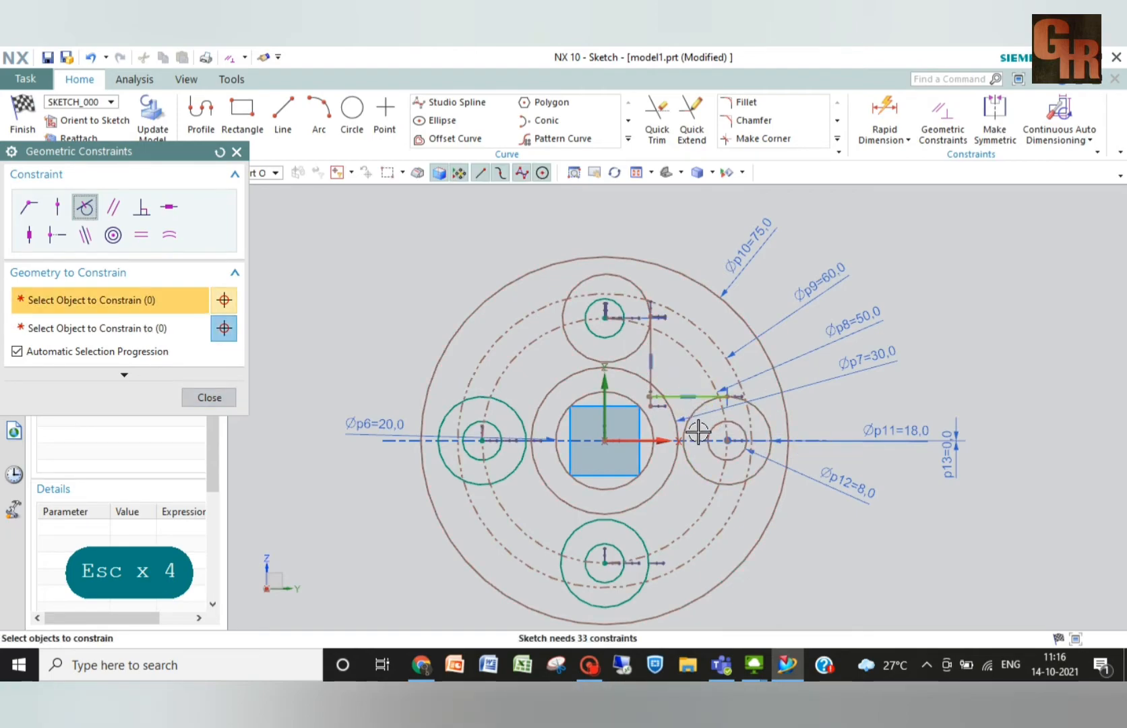
key("Escape")
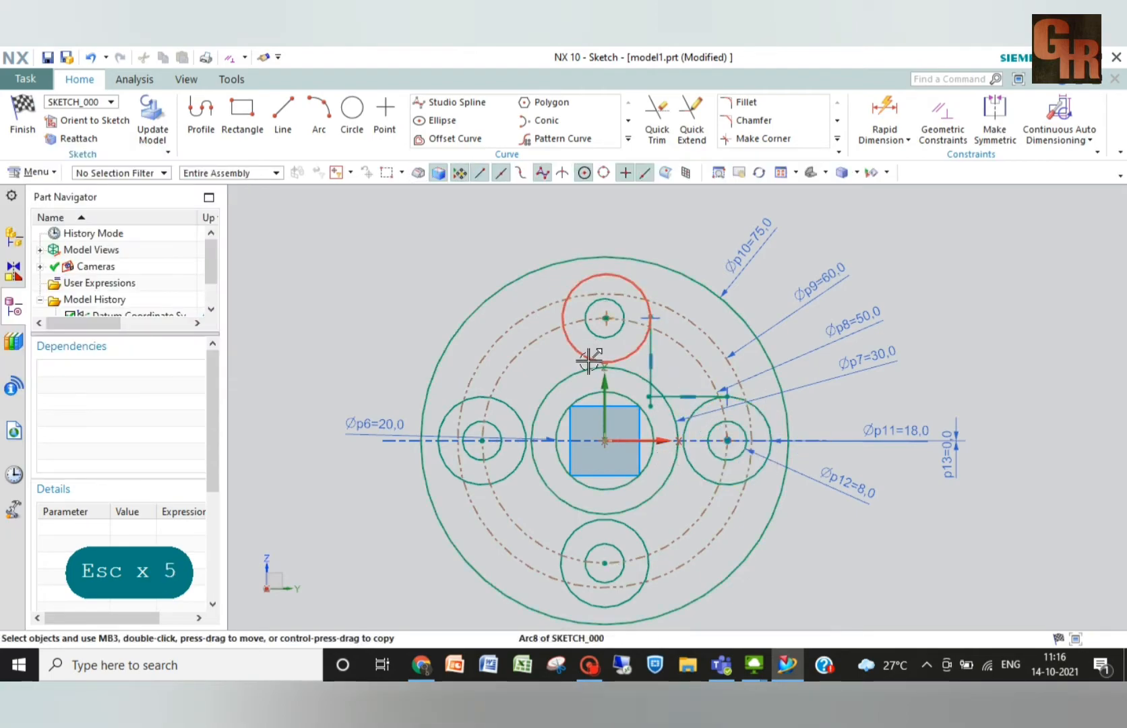
- Apply a Concentric constraint between the upper patterned circle pair's outer and inner circles
left_click(622, 362)
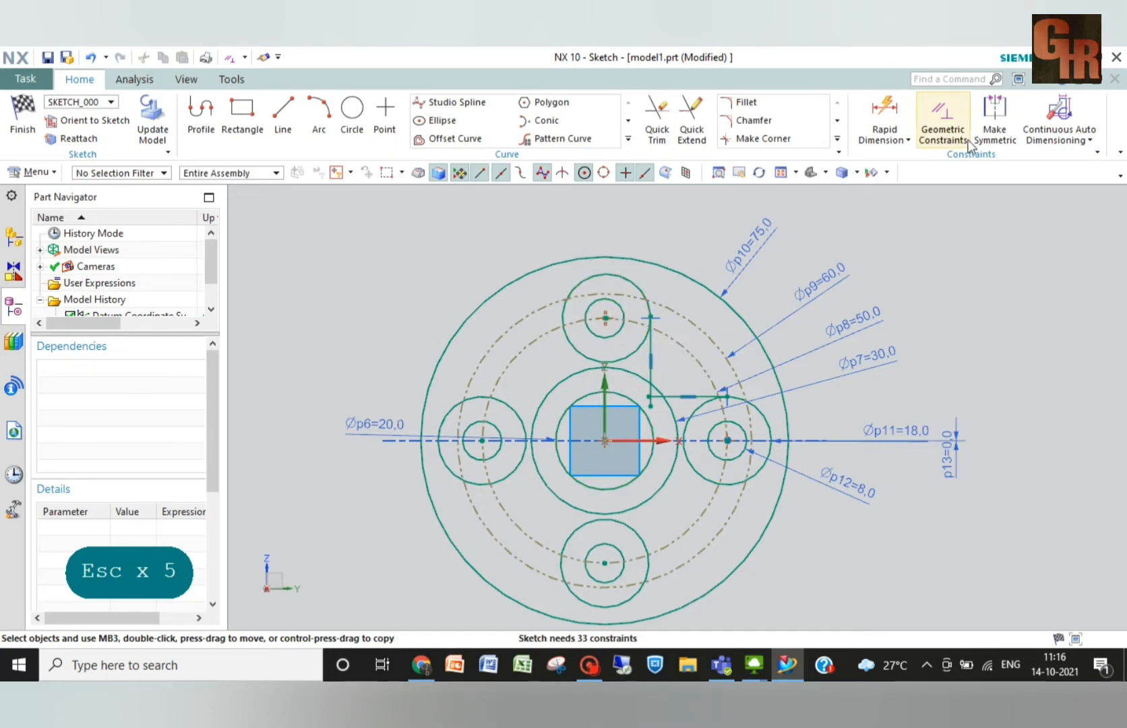
left_click(943, 137)
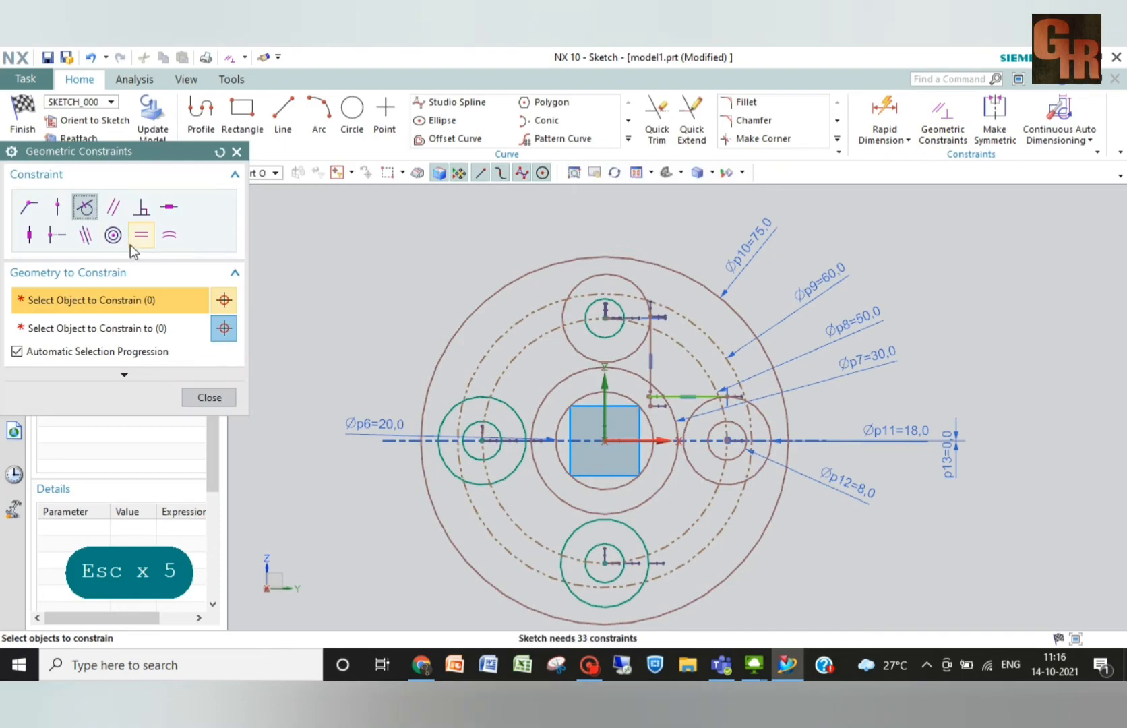
left_click(113, 235)
left_click(628, 359)
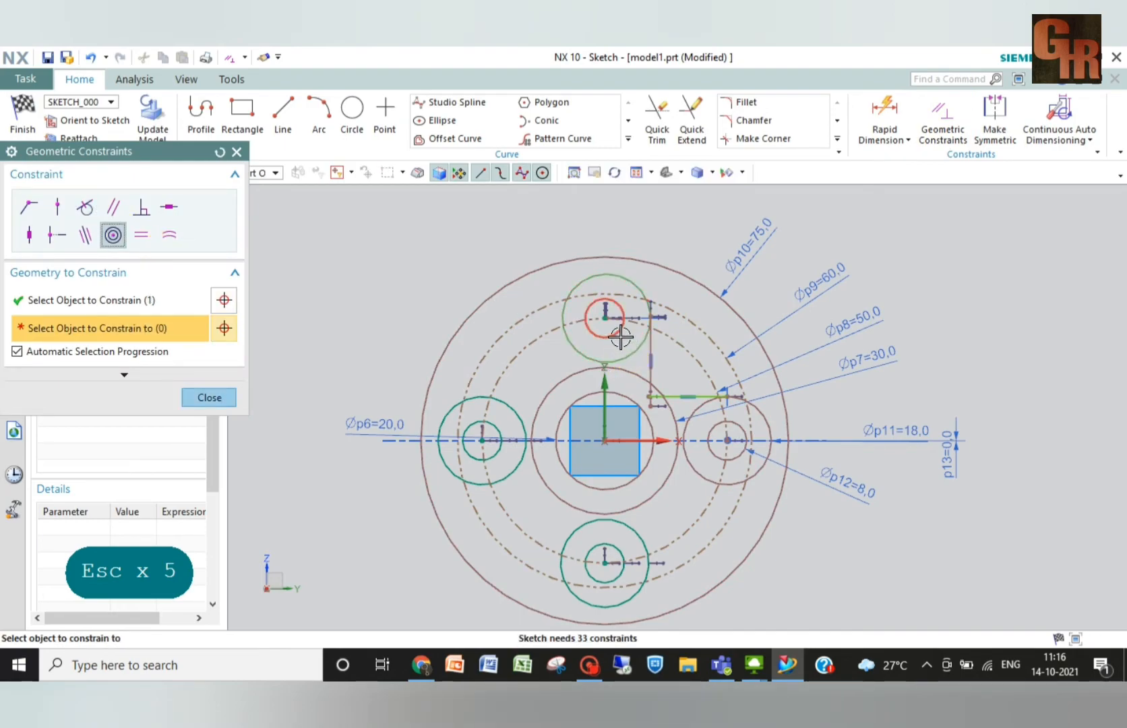
left_click(621, 334)
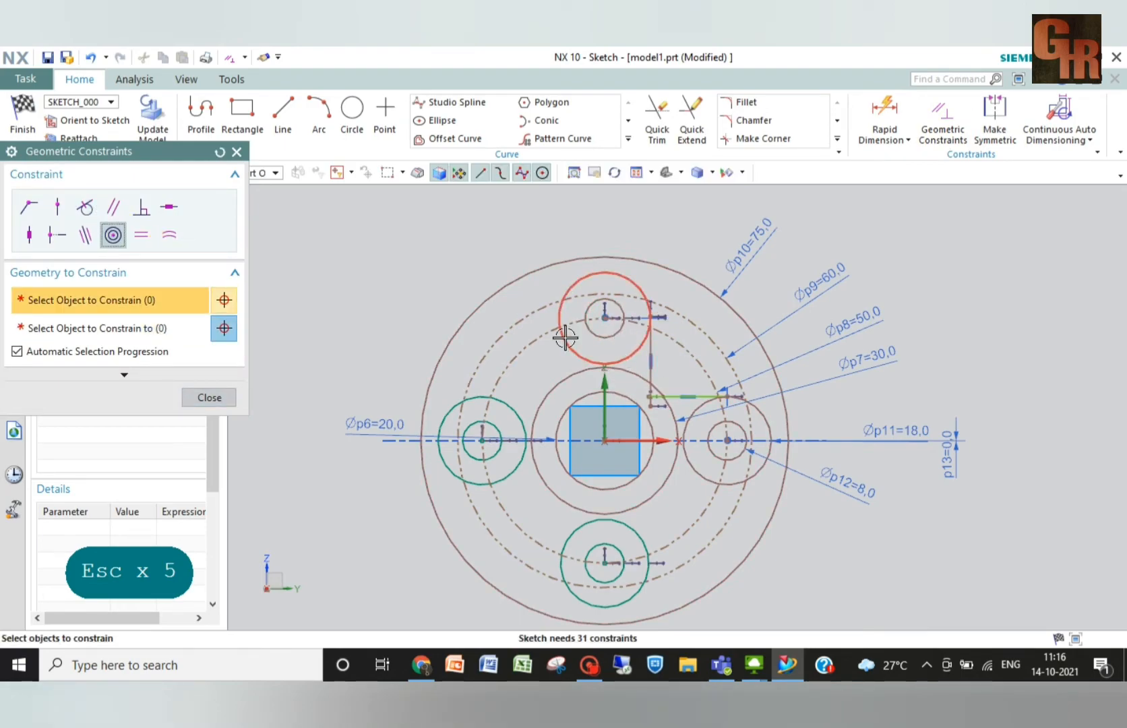
left_click(237, 152)
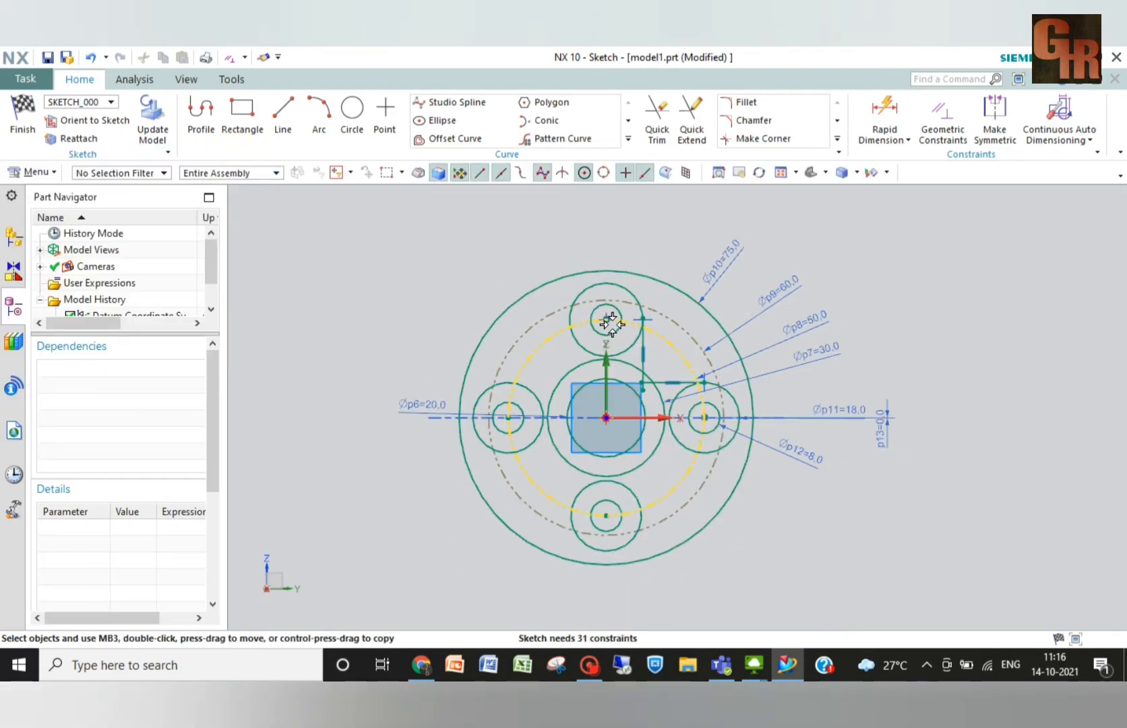
- Dimension the horizontal distance between the upper small circle's centre and the vertical sketch axis at 0 mm
key("d")
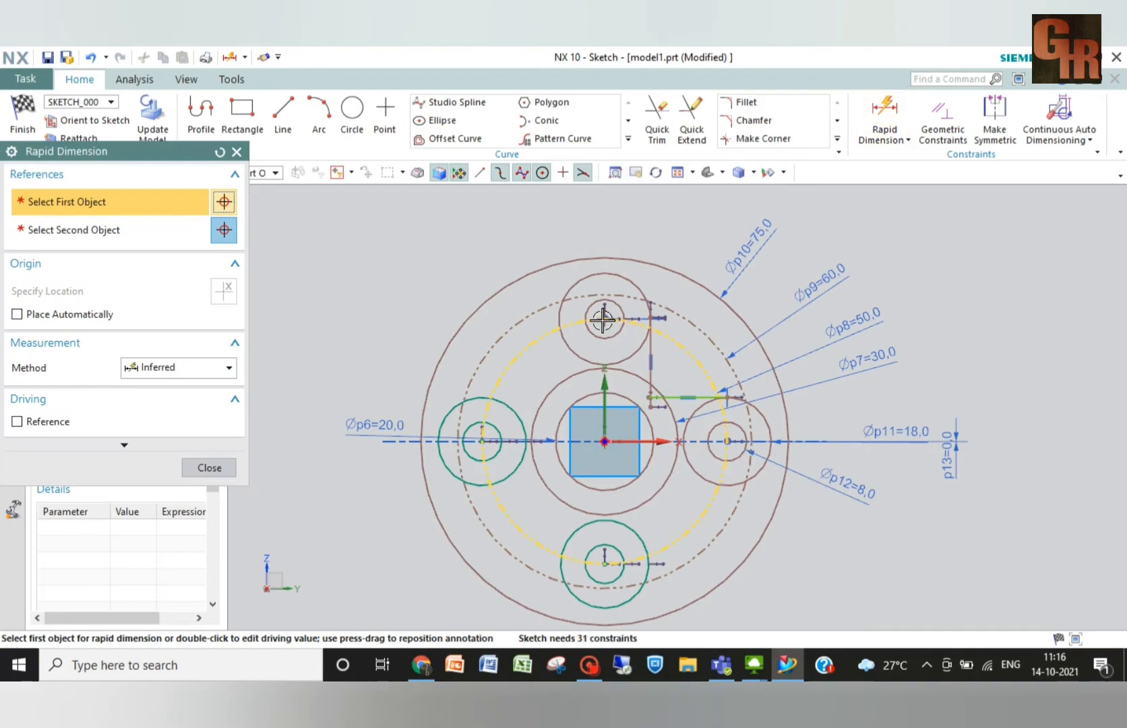
left_click(605, 315)
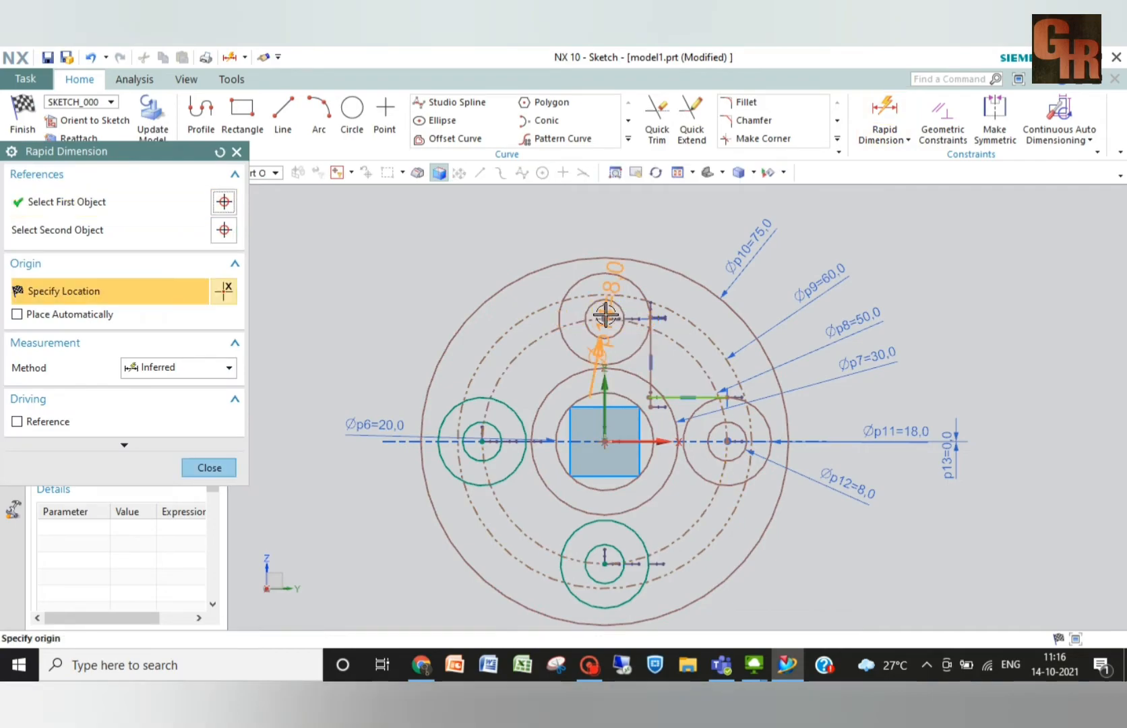
left_click(604, 403)
left_click(612, 227)
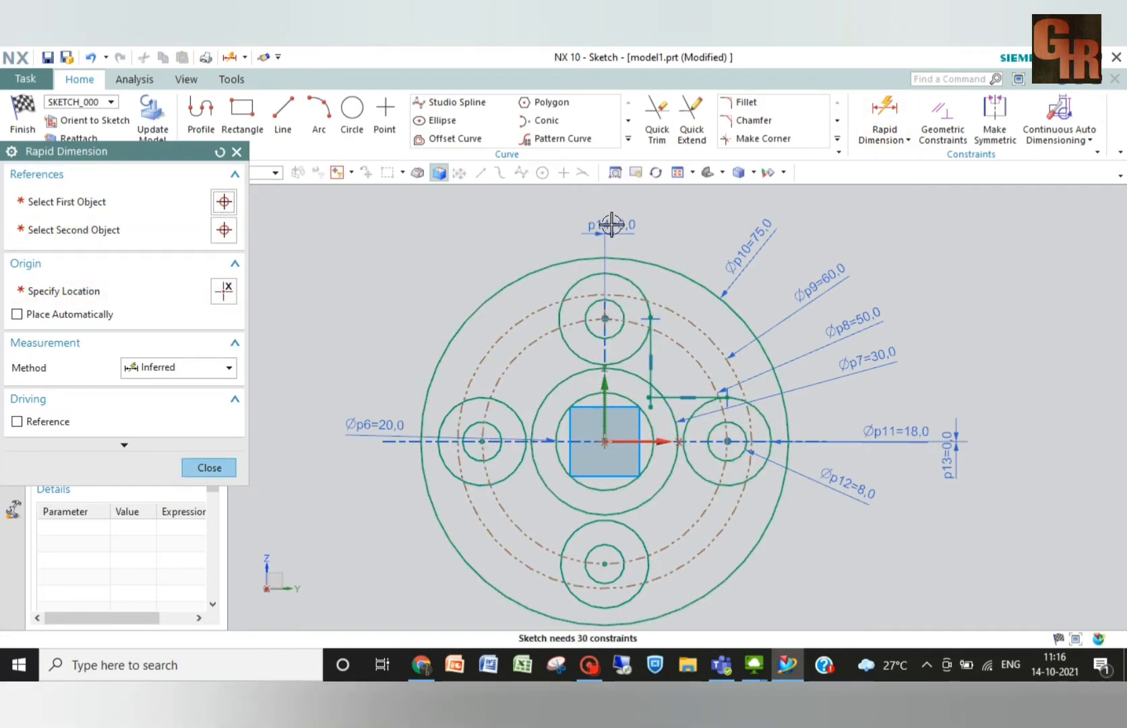
key("Return")
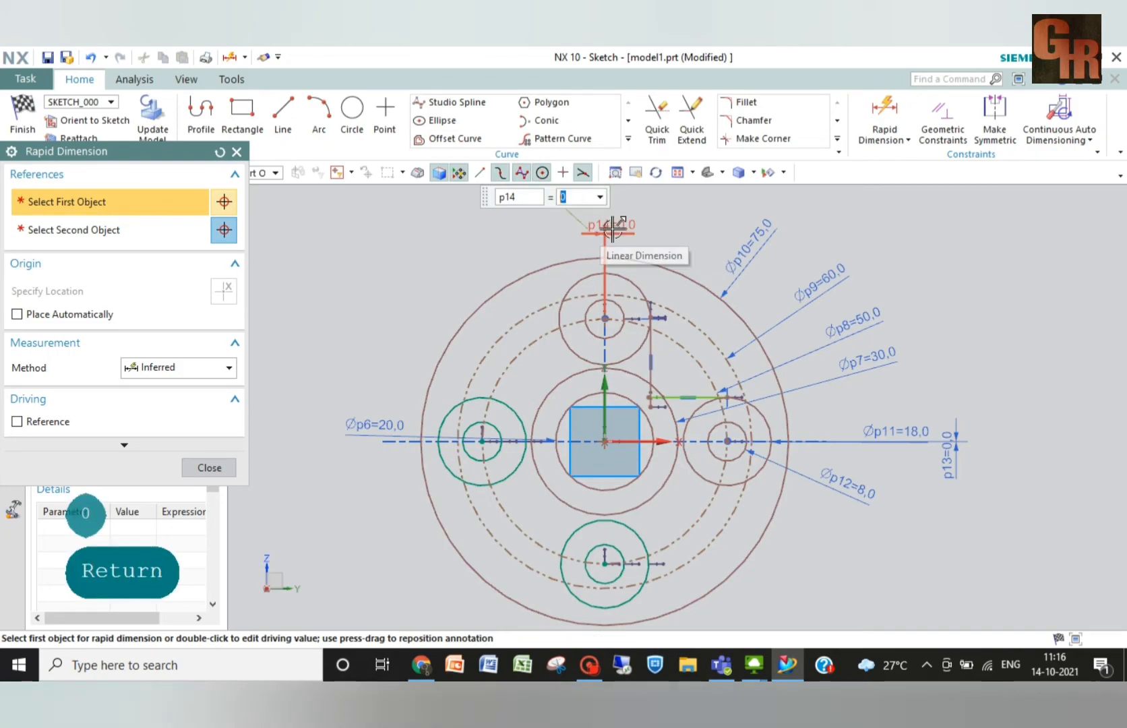
key("Escape")
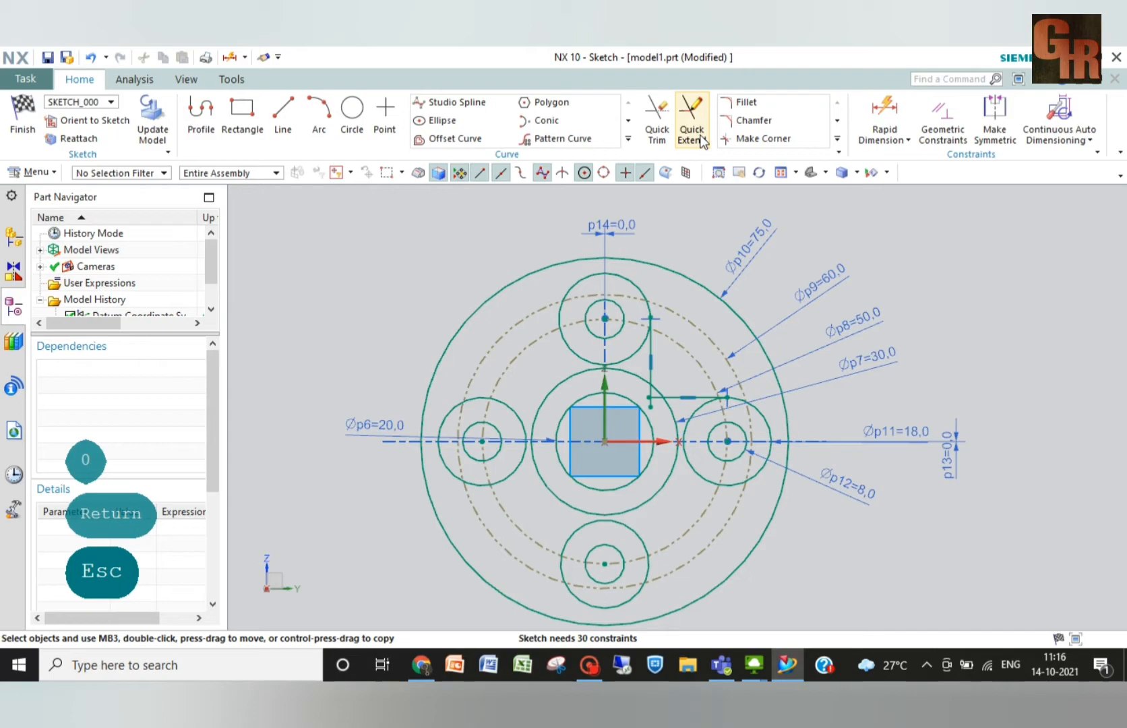
- Trim the overhanging ends of the vertical and horizontal connecting lines back to their shared corner
left_click(657, 121)
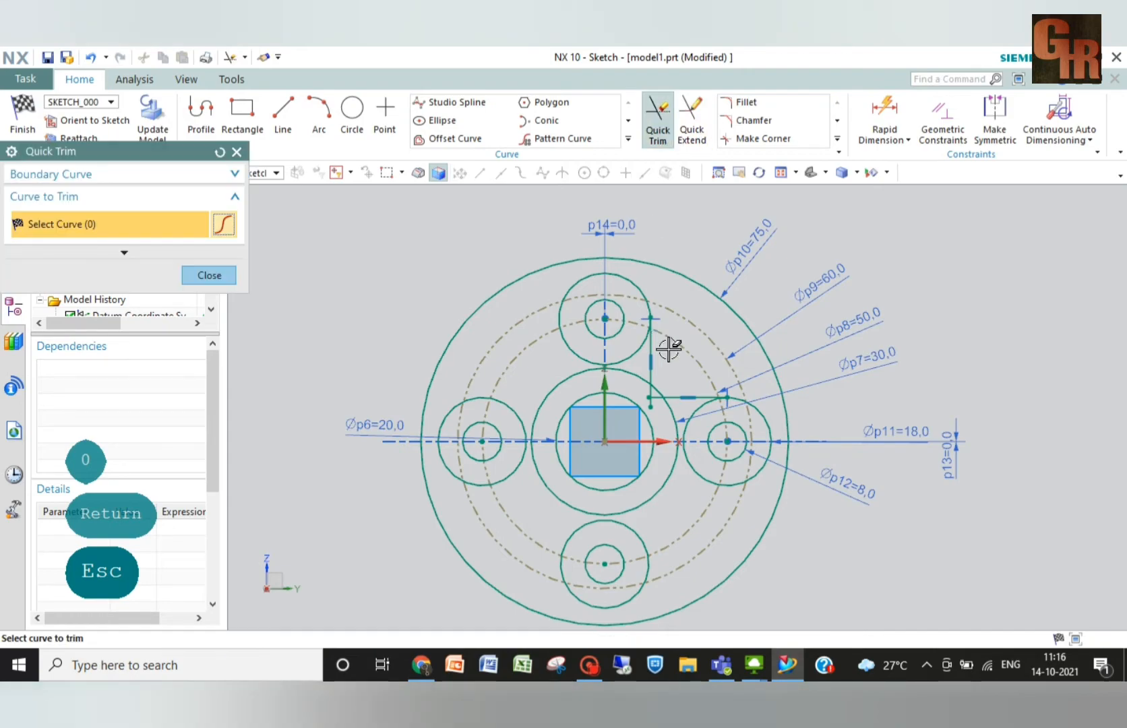
left_click(649, 403)
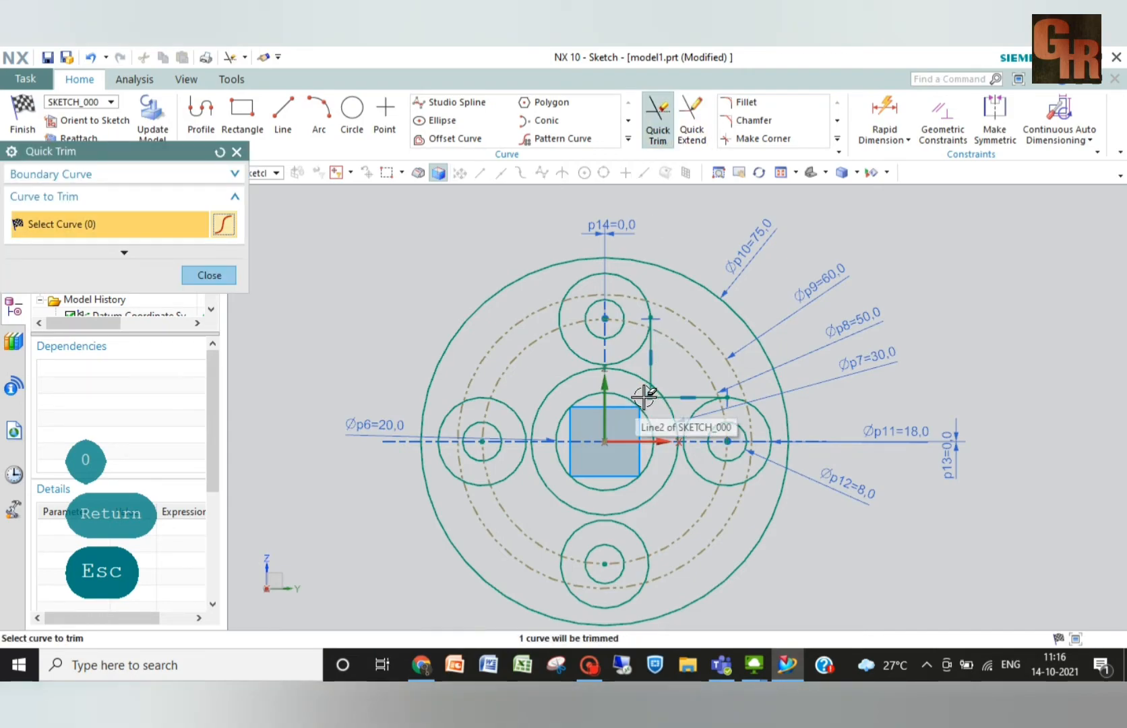
scroll(646, 397, "up", 8)
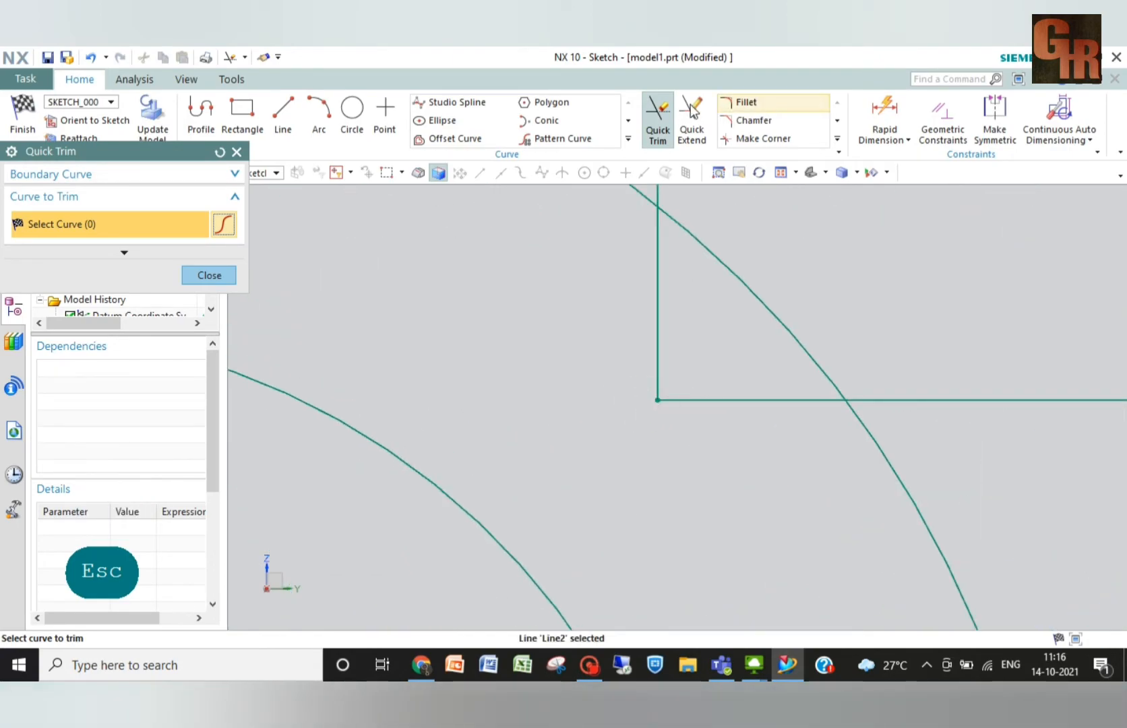
- Fillet the corner between the horizontal and vertical connecting lines with a 12 mm radius
left_click(751, 101)
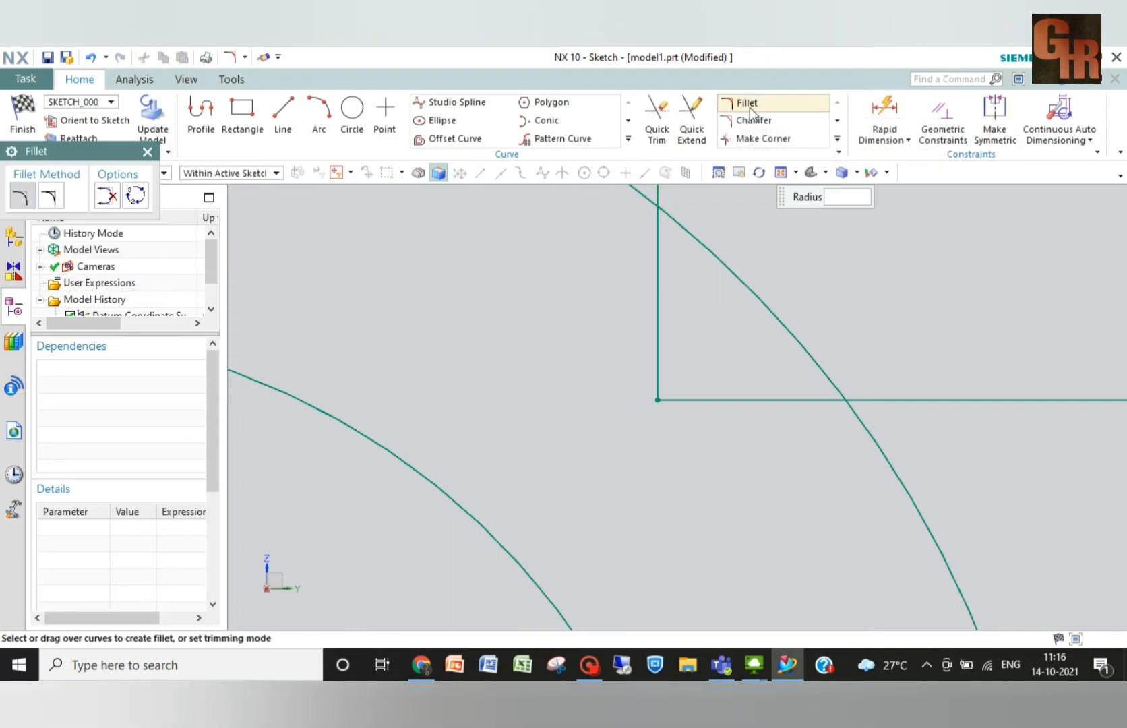
left_click(701, 402)
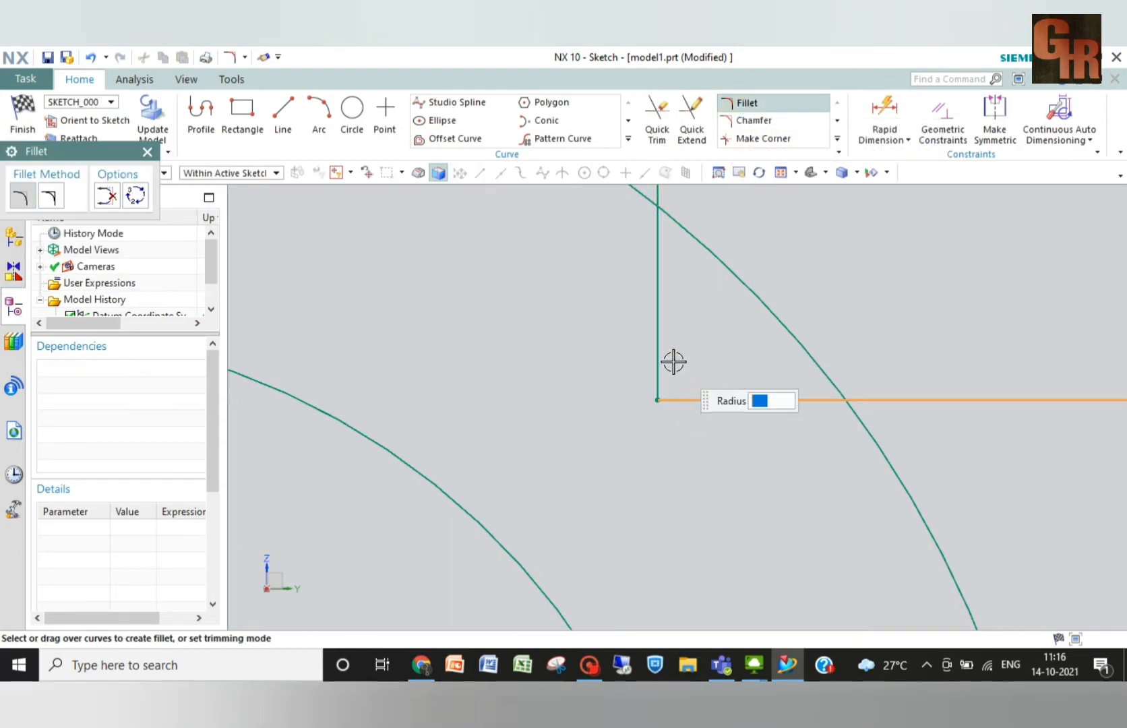
left_click(659, 358)
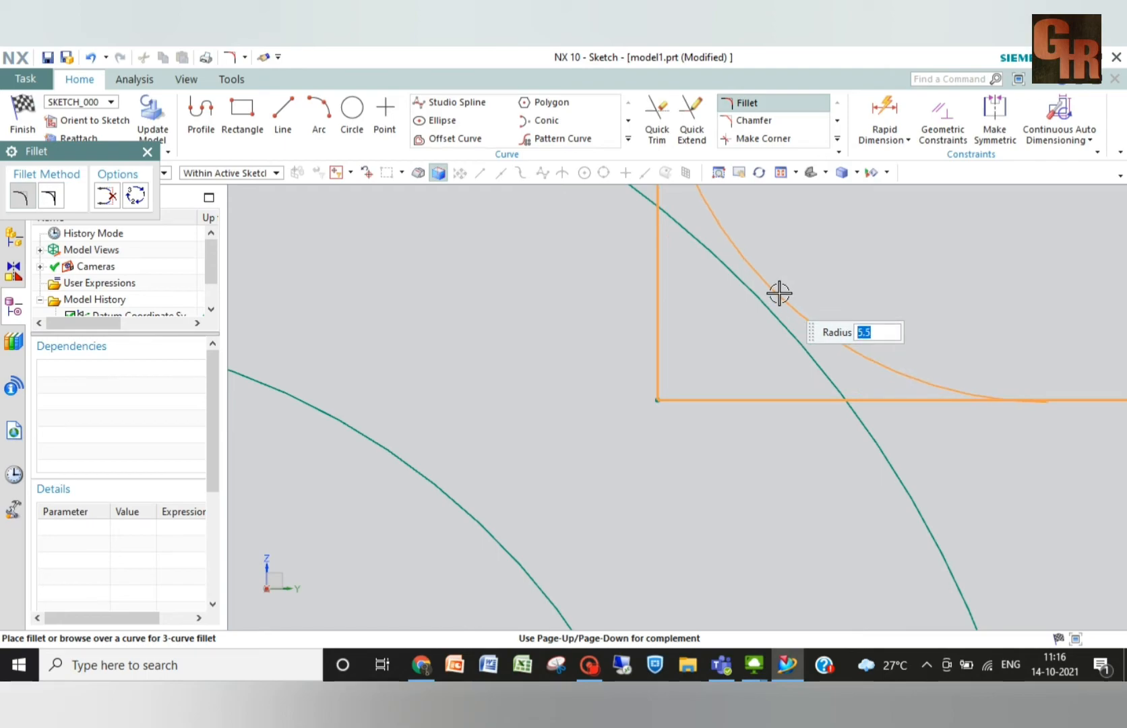
type("12")
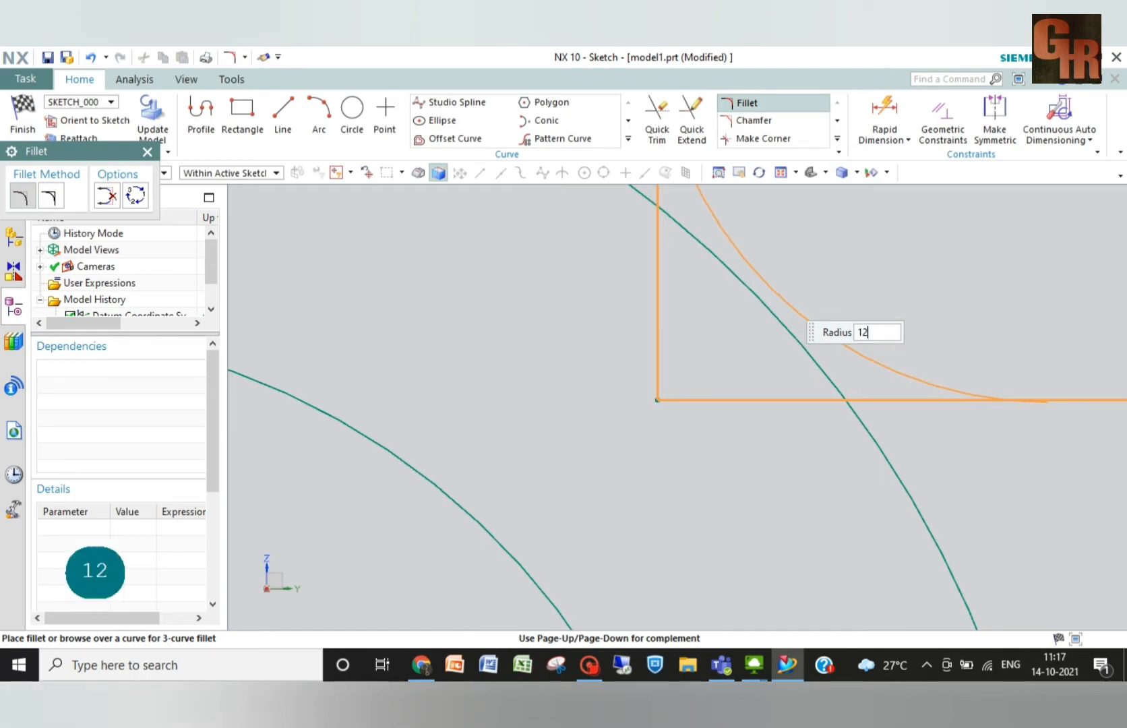
key("Return")
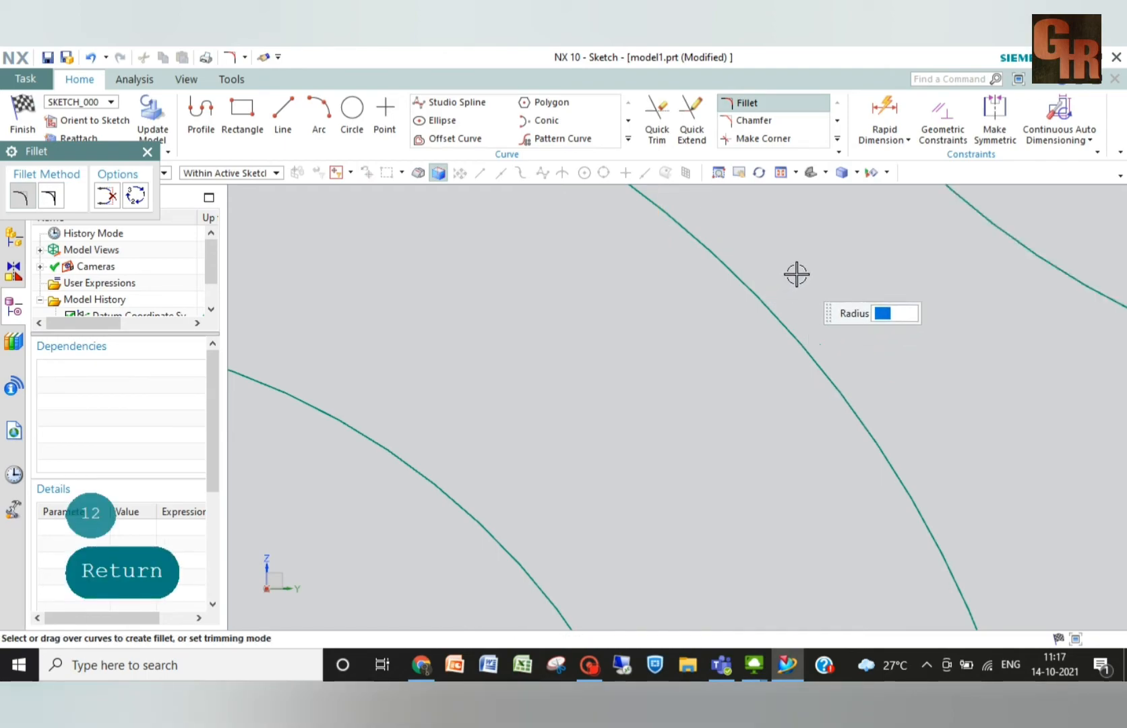
key("ctrl+f")
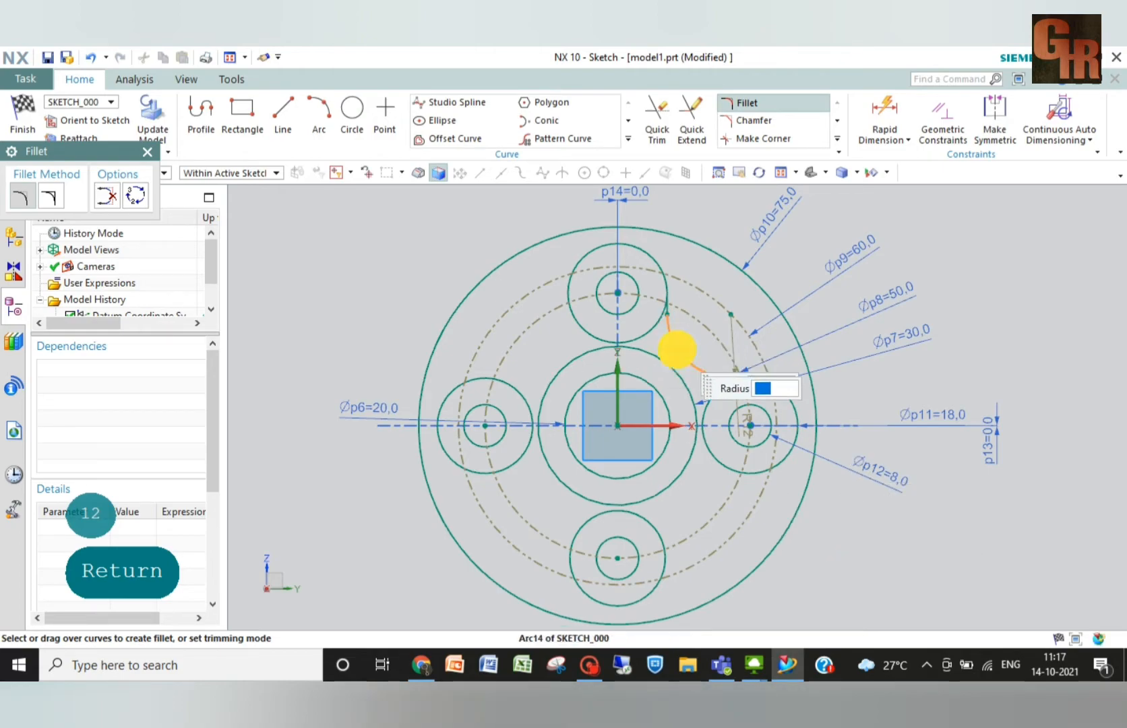
key("Escape")
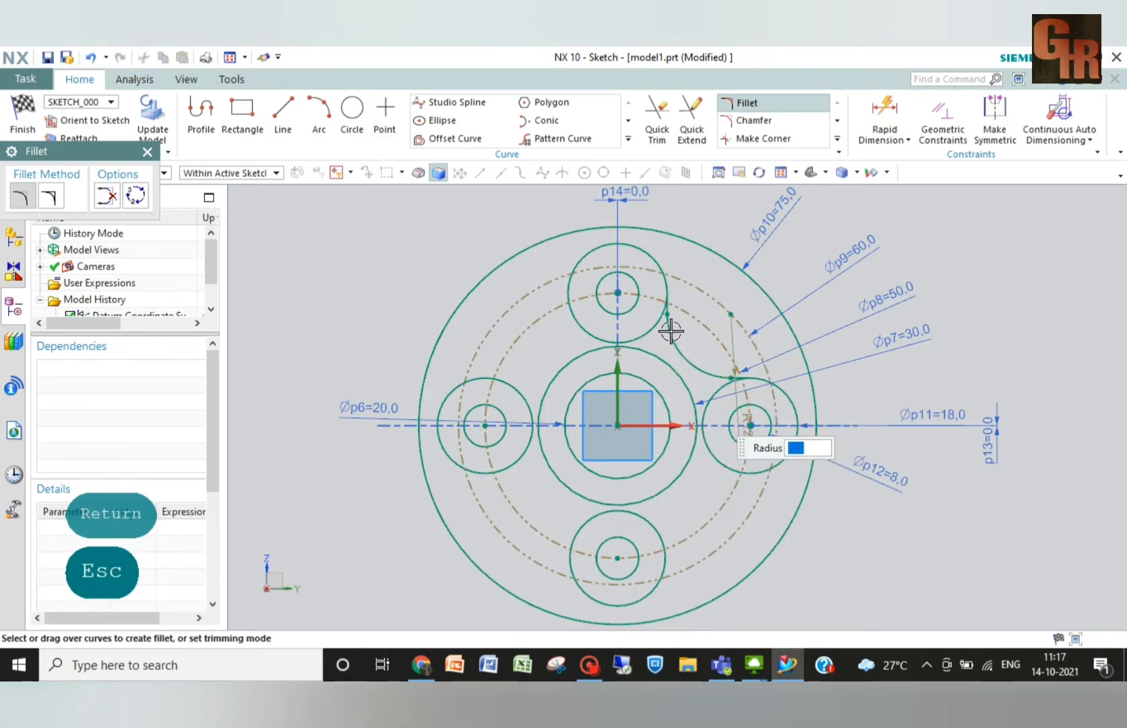
key("Escape")
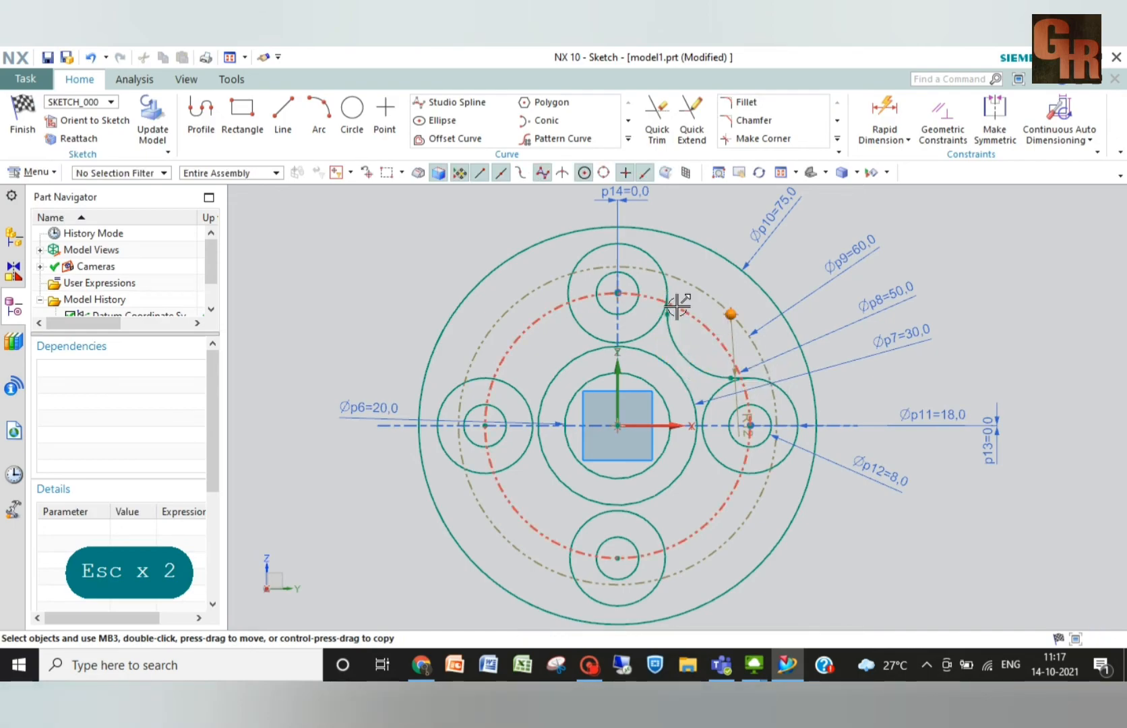
left_click(668, 314)
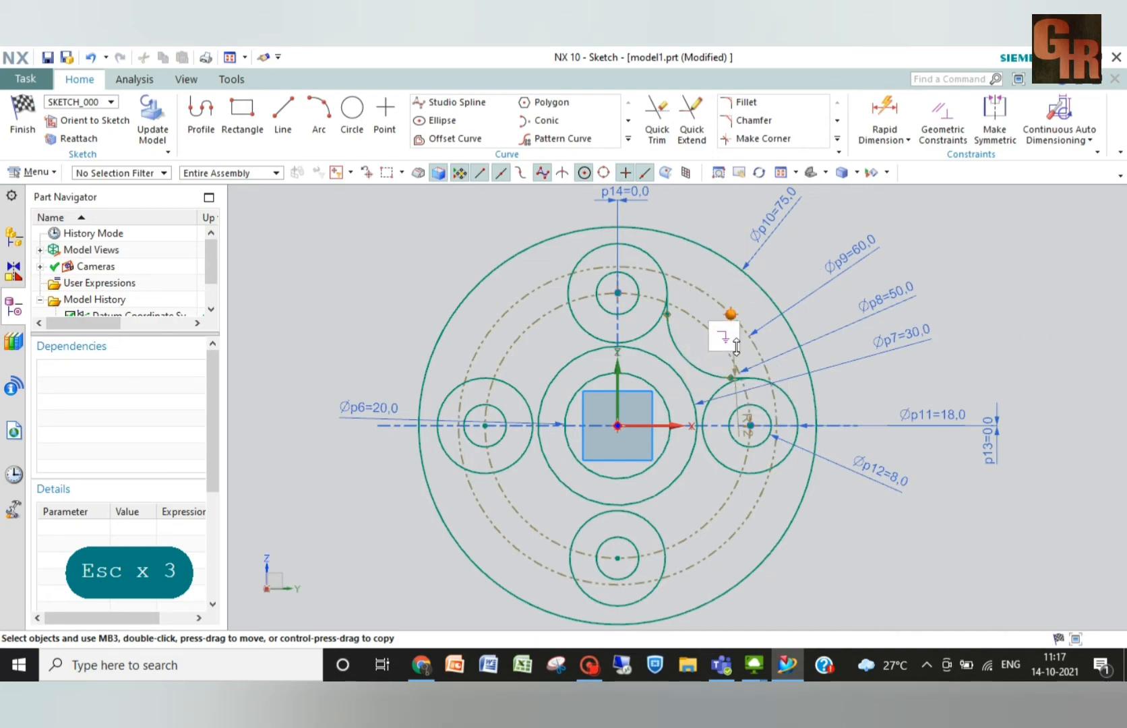
left_click(666, 307)
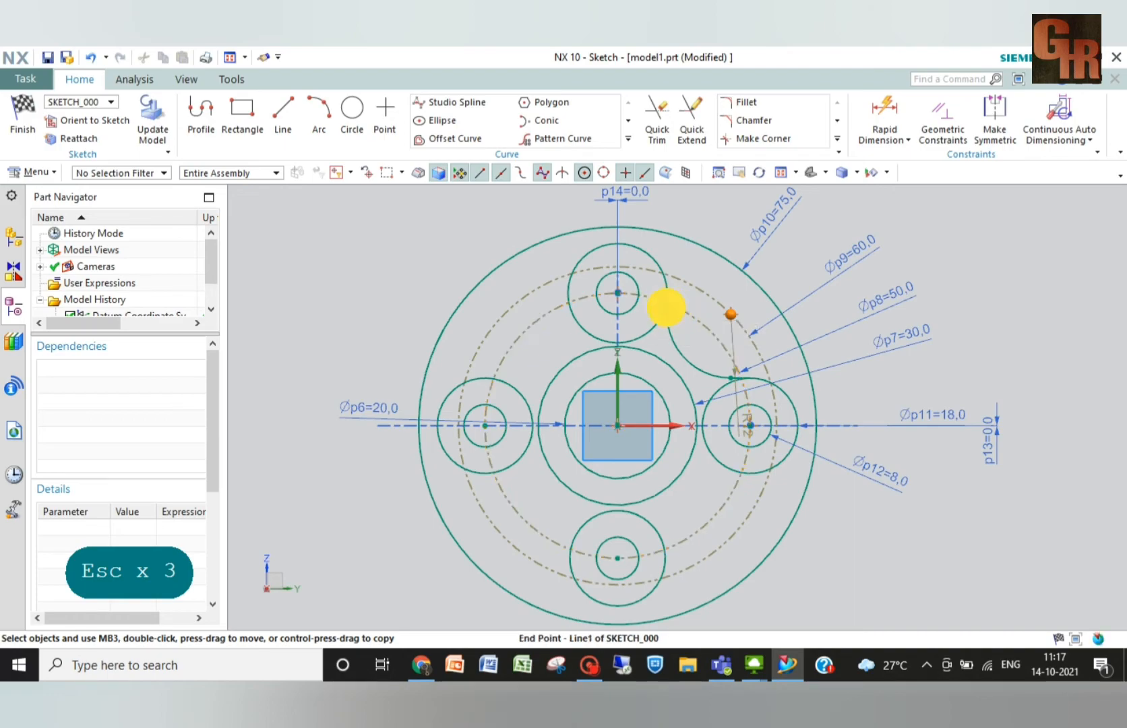
scroll(692, 354, "up", 5)
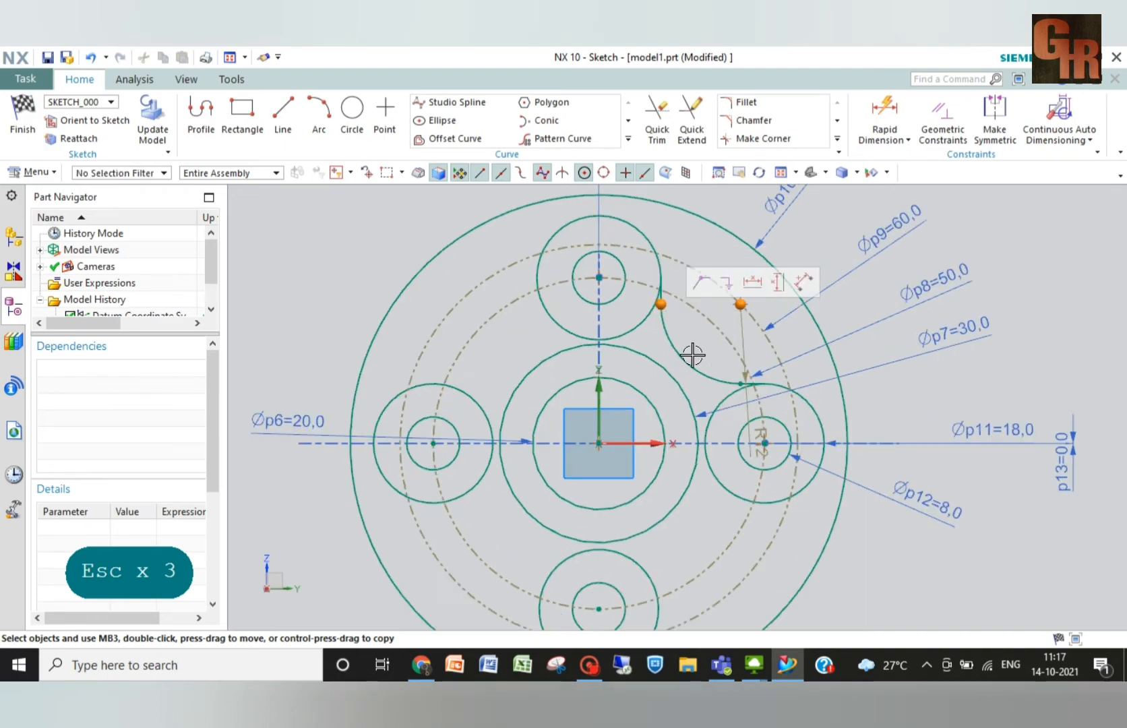
left_click(622, 226)
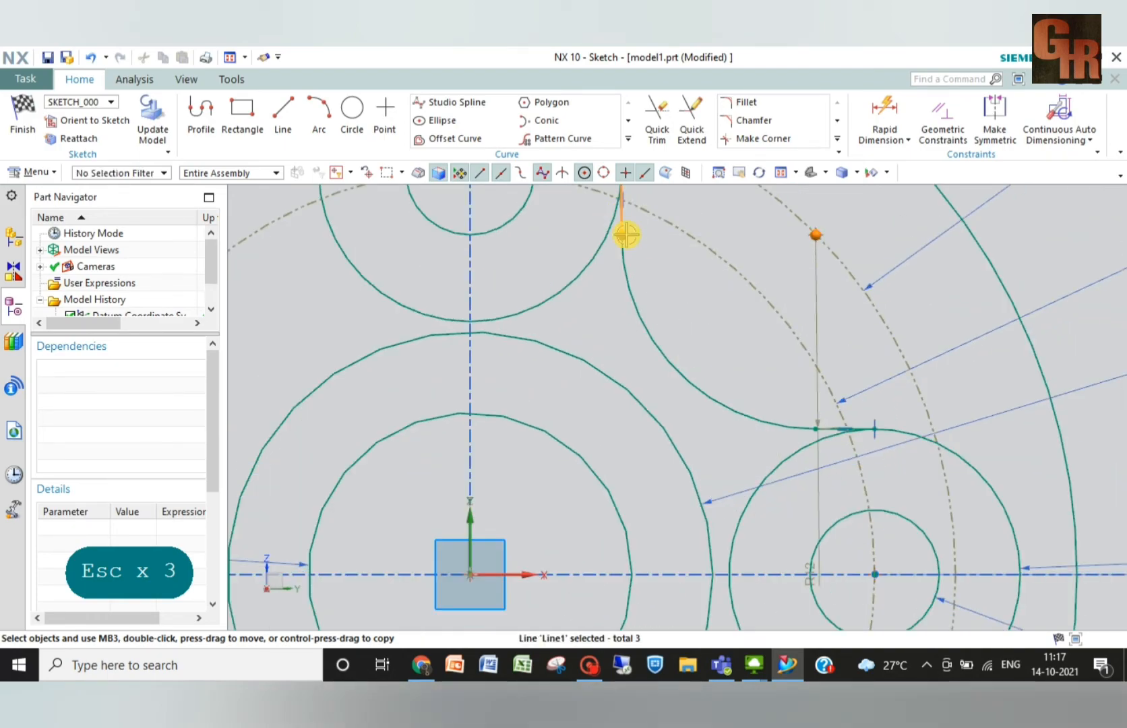
left_click(827, 428)
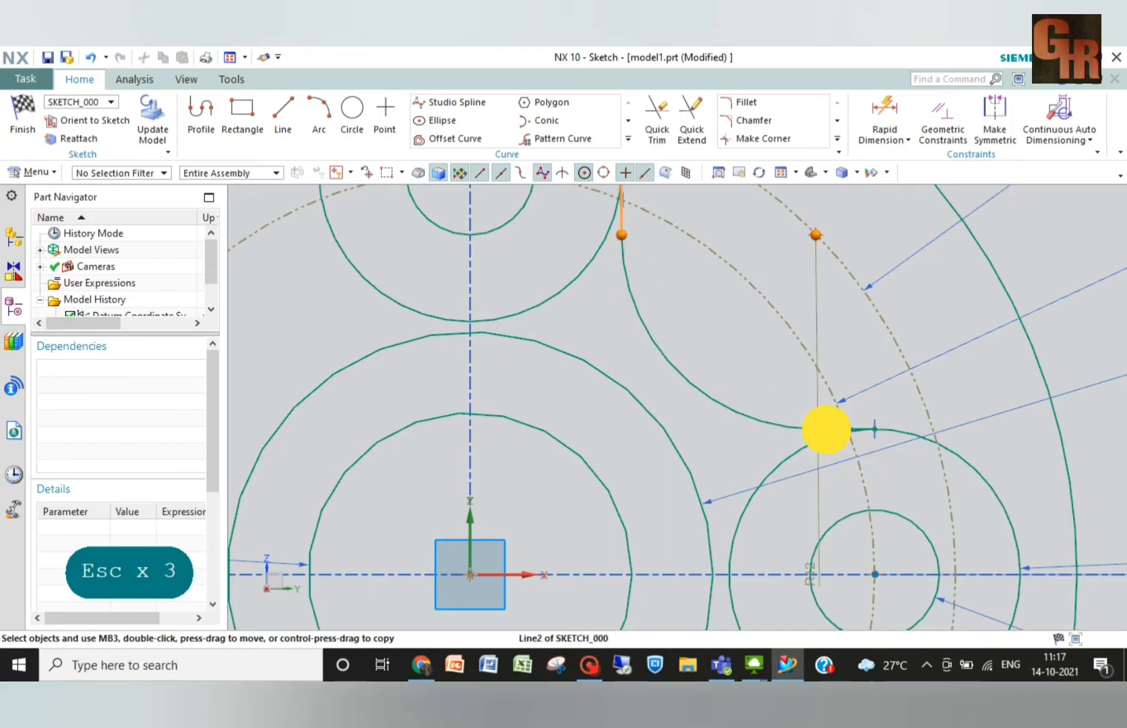
left_click(621, 239)
key("shift")
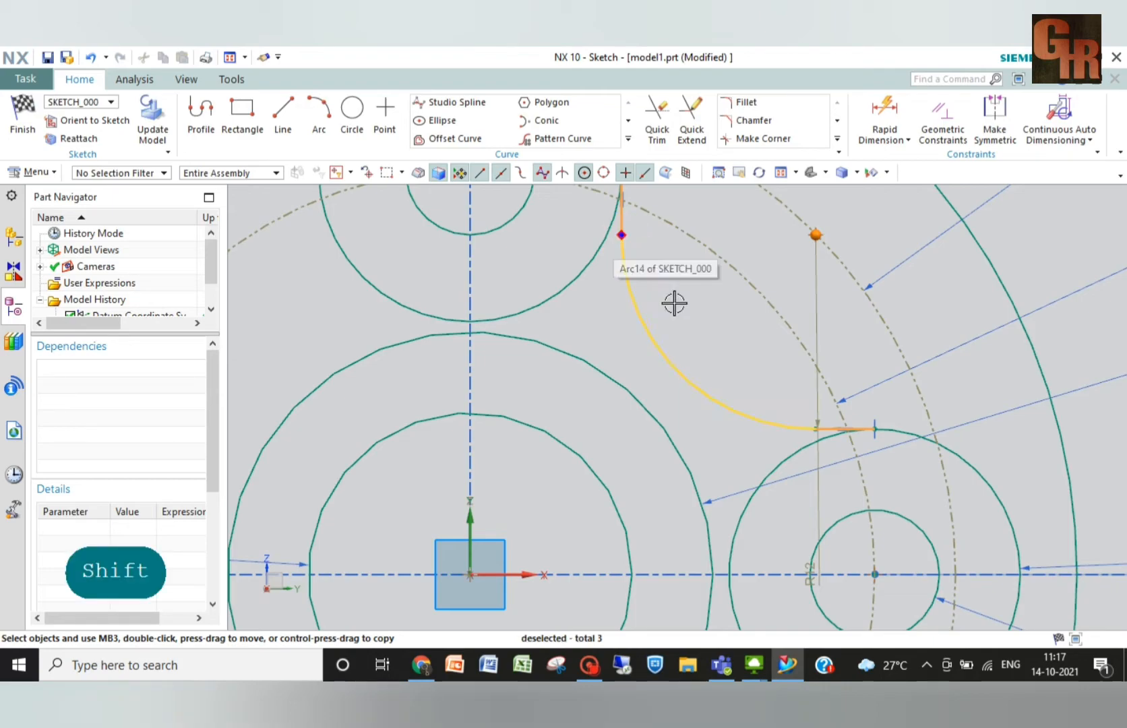
left_click(809, 265, "shift")
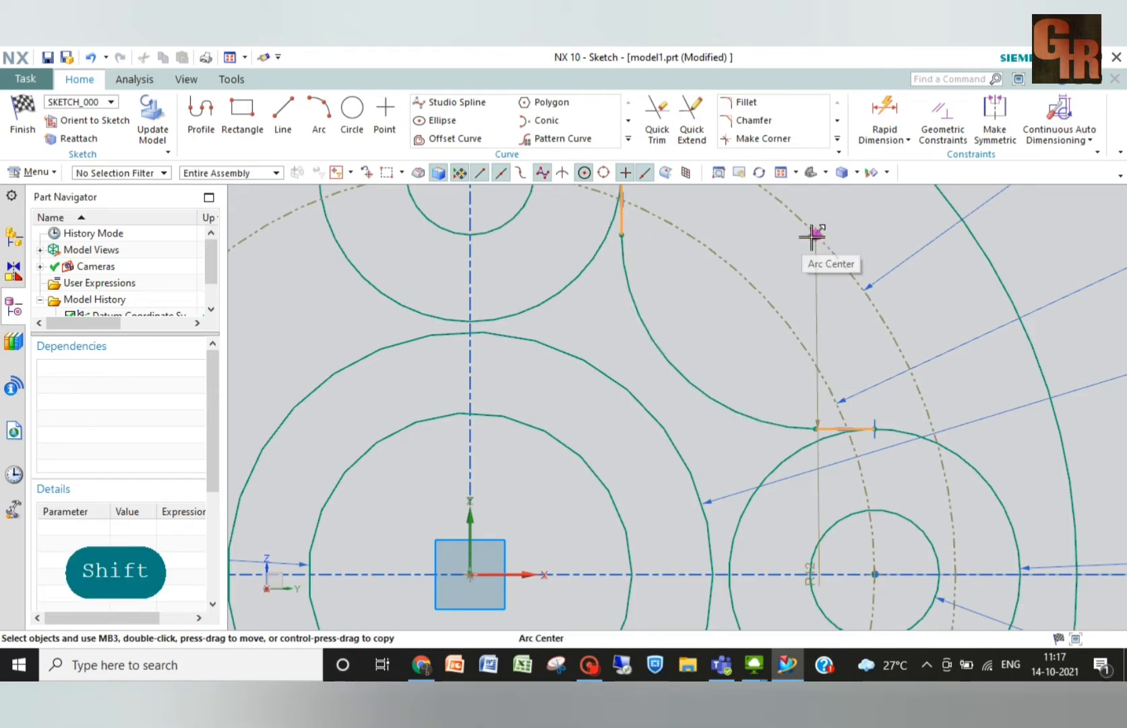
left_click(814, 234, "shift")
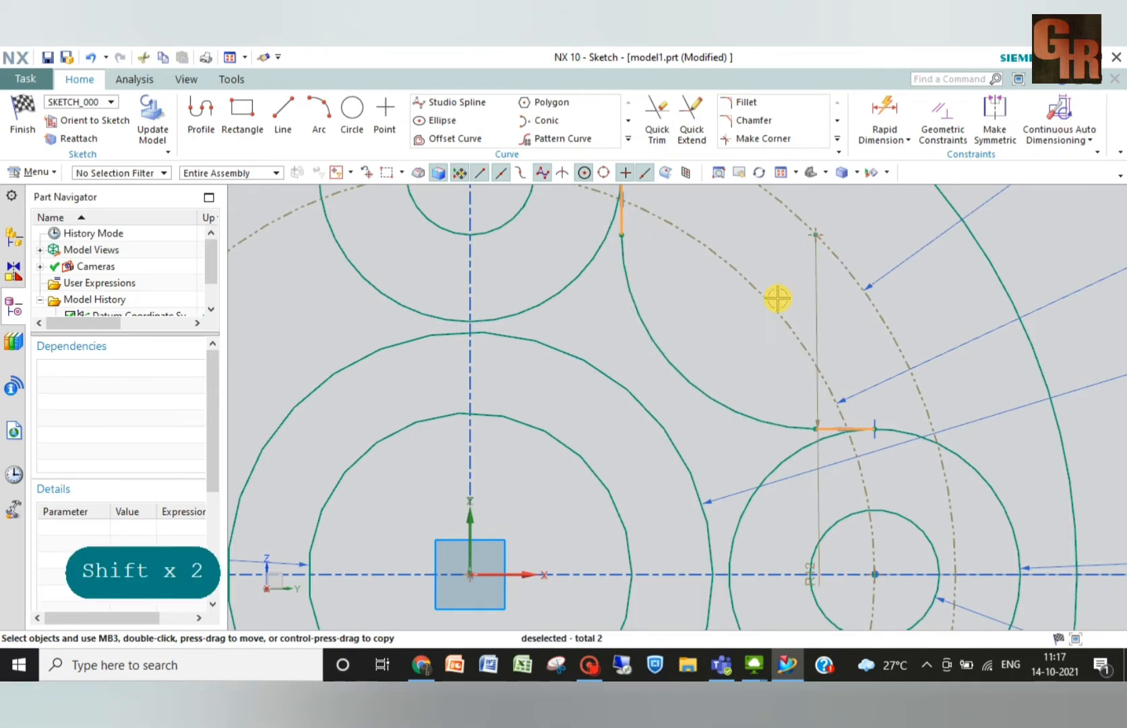
left_click(688, 376, "shift")
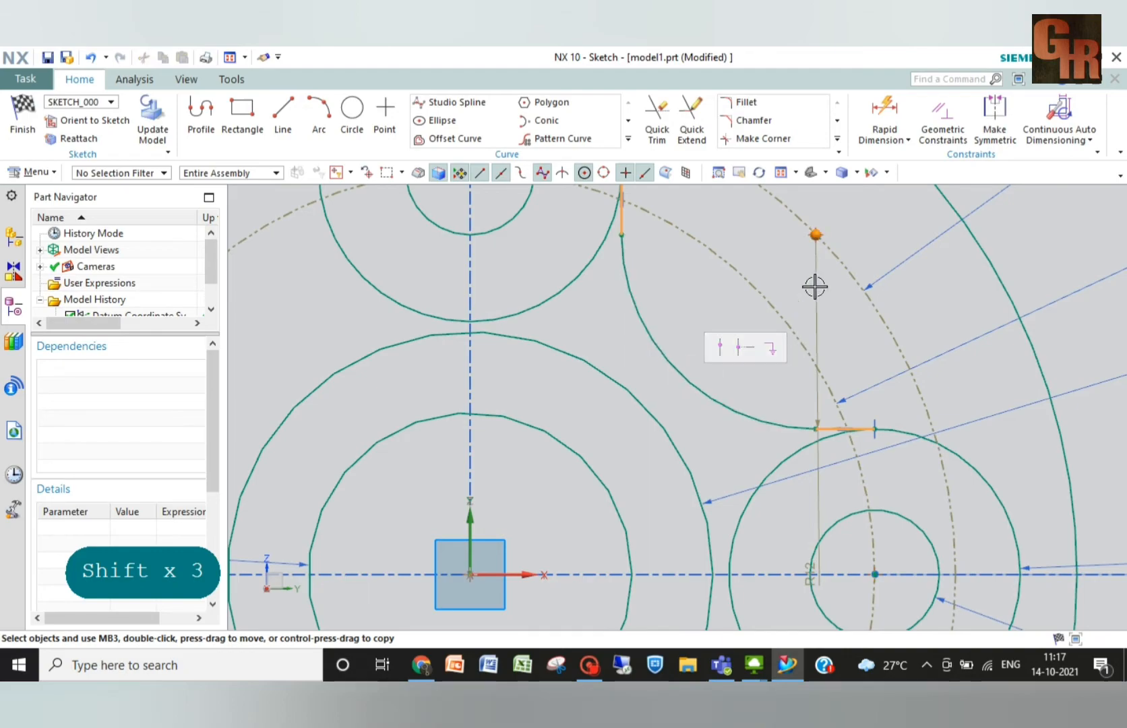
left_click(815, 235, "shift")
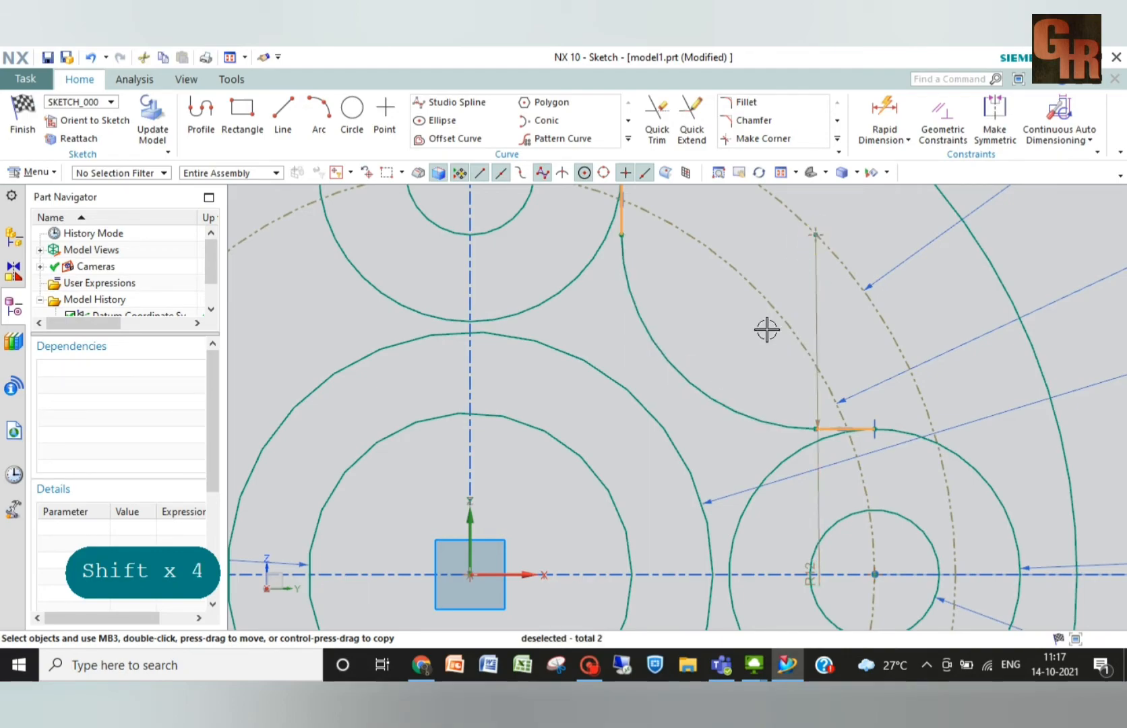
left_click(756, 416)
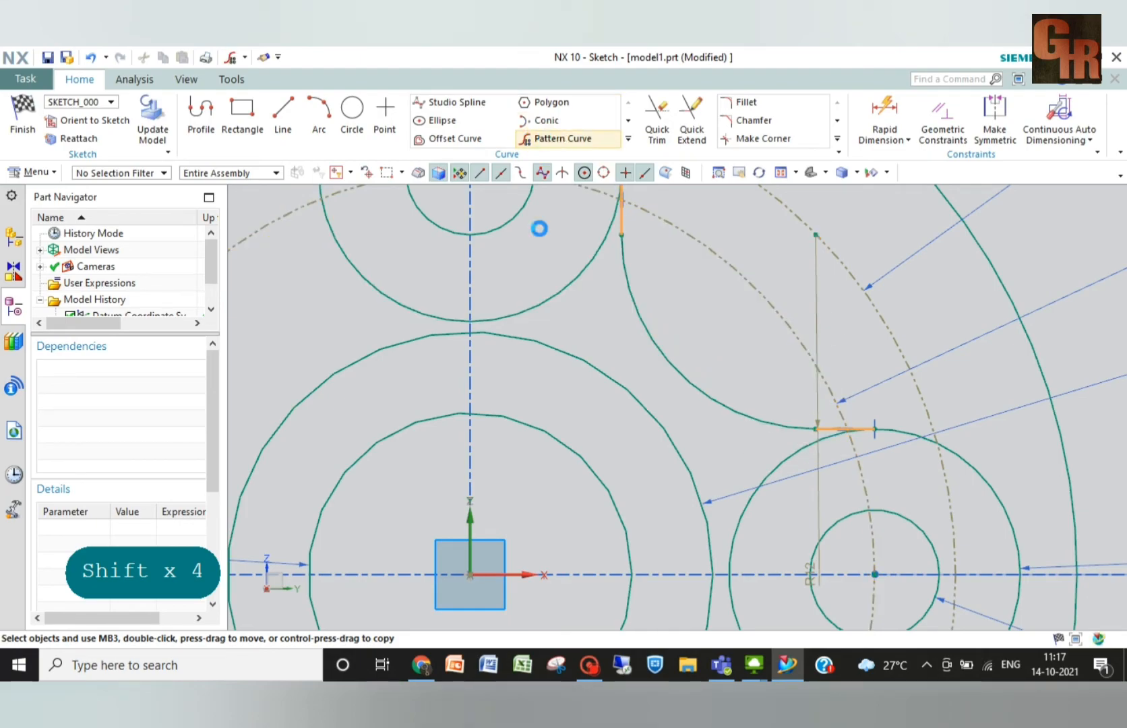
scroll(544, 291, "down", 4)
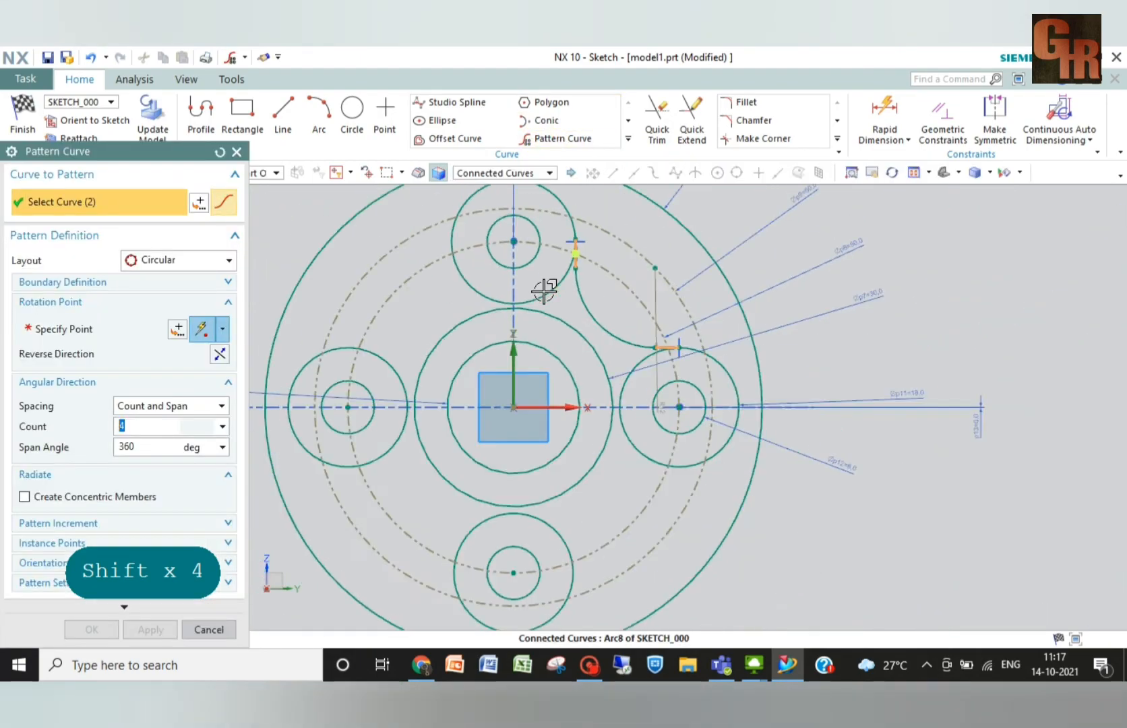
scroll(551, 290, "down", 1)
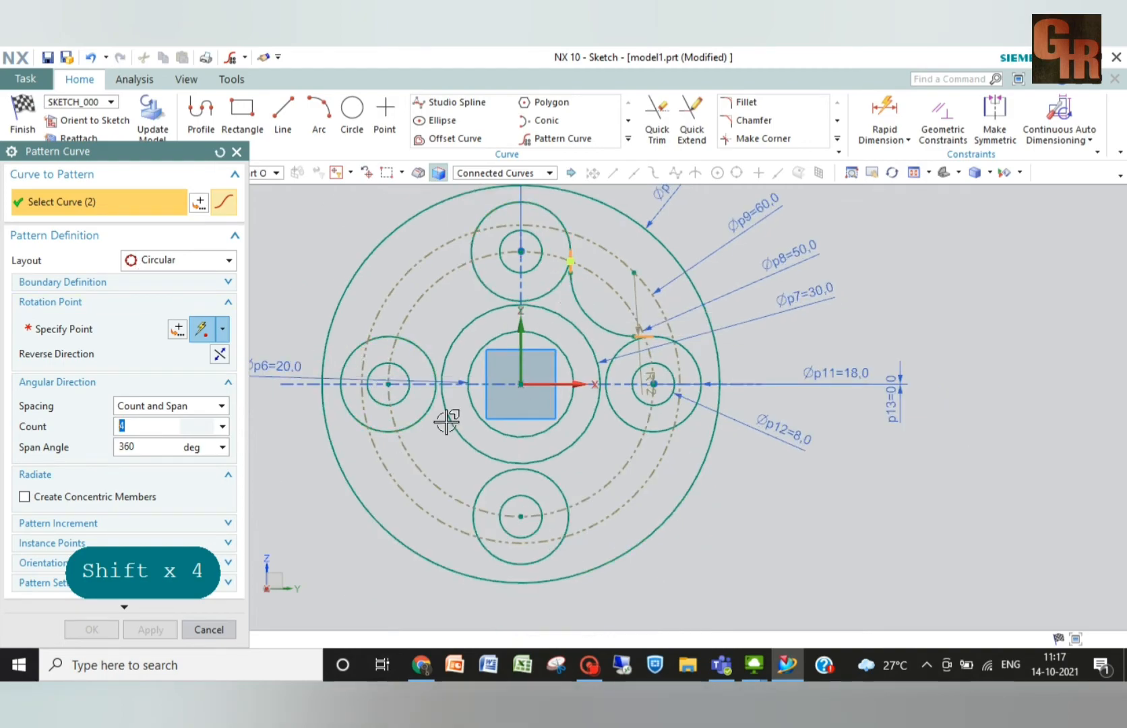
left_click(521, 396)
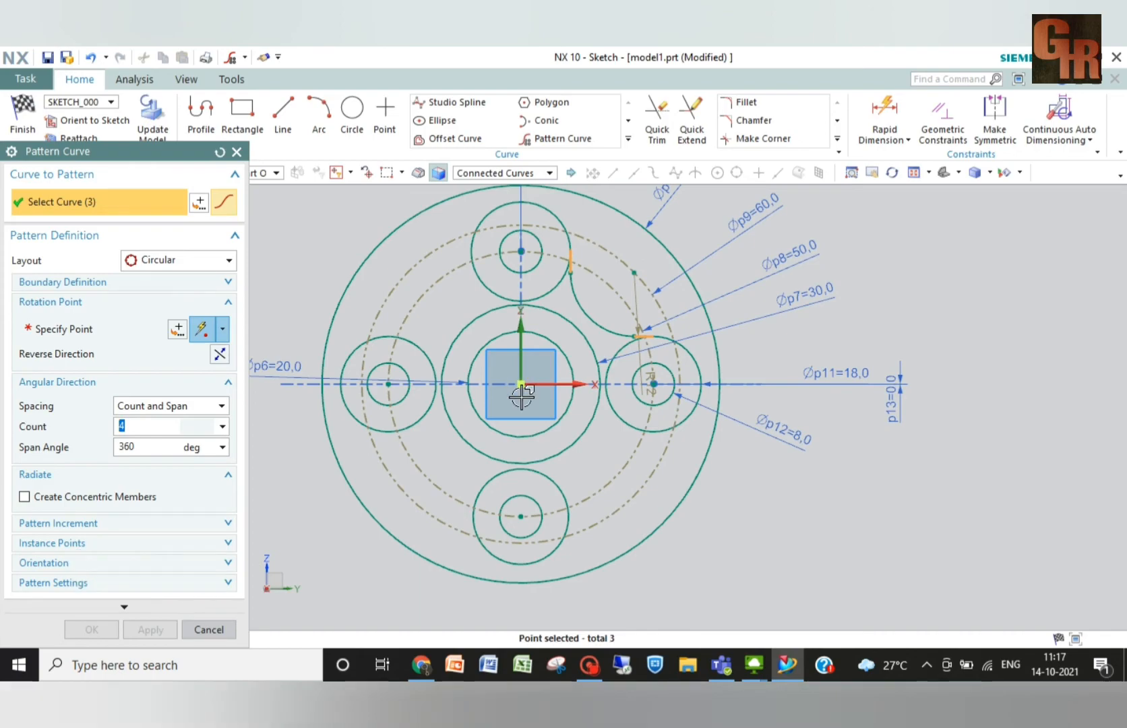
left_click(94, 330)
left_click(523, 386)
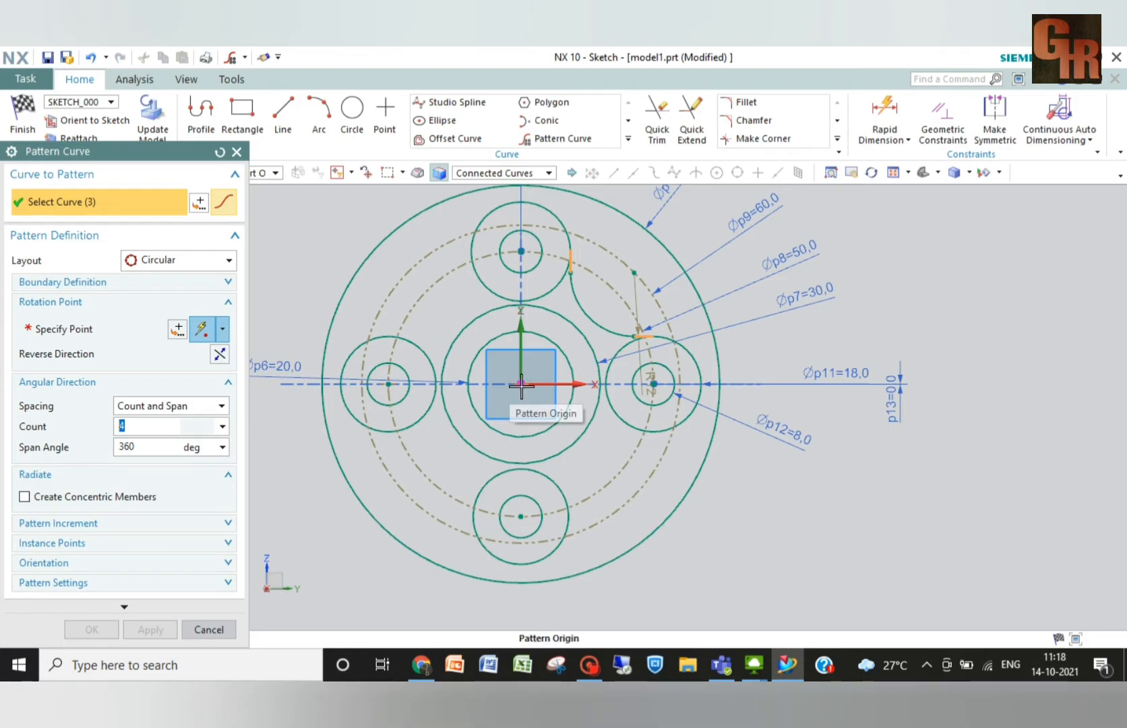
left_click(220, 153)
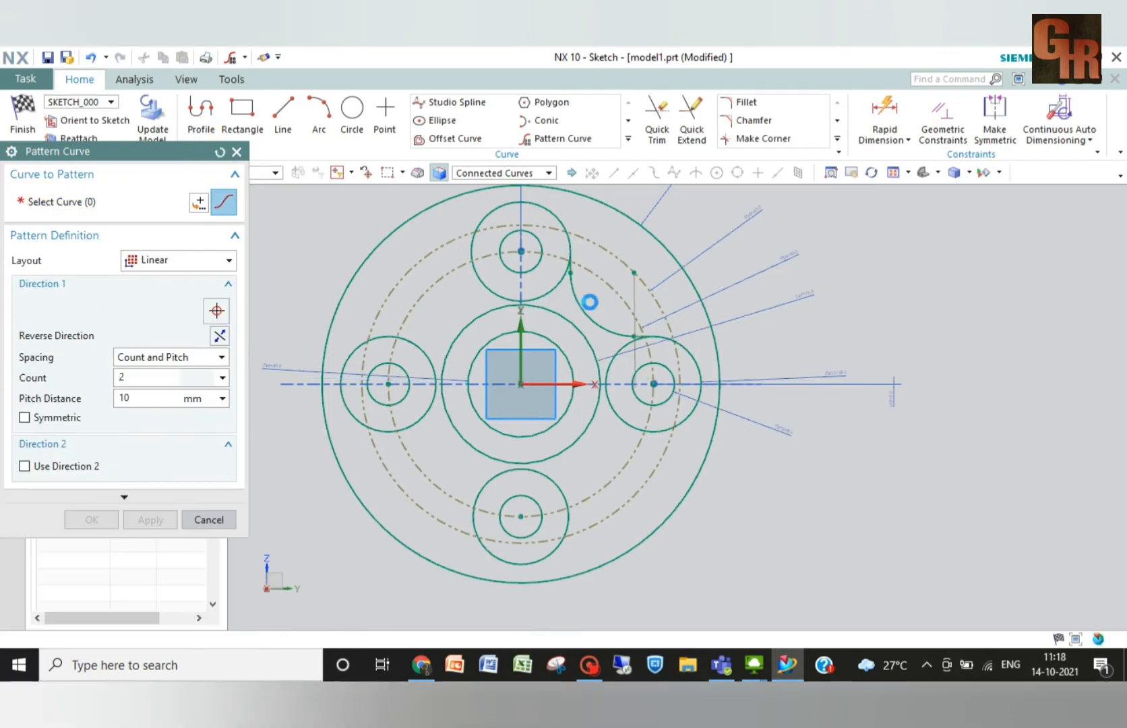
- Pattern the filleted connection circularly about the sketch origin with Count and Span spacing, count 4 and a 360° span angle
left_click(578, 309)
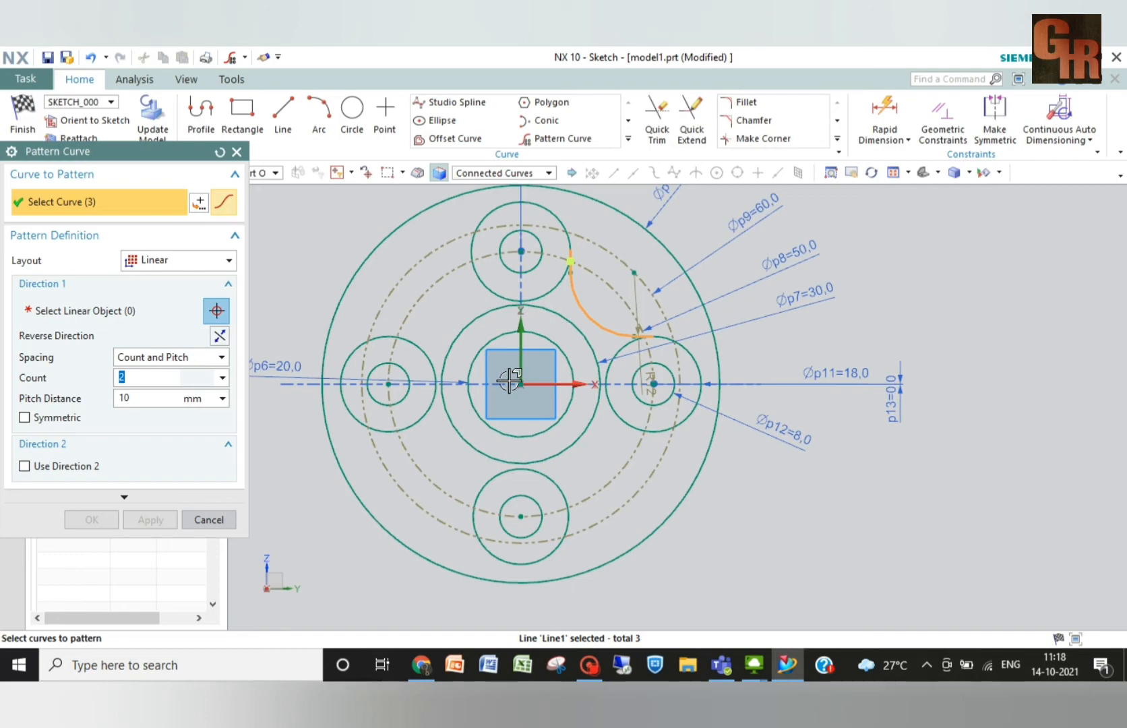
left_click(101, 317)
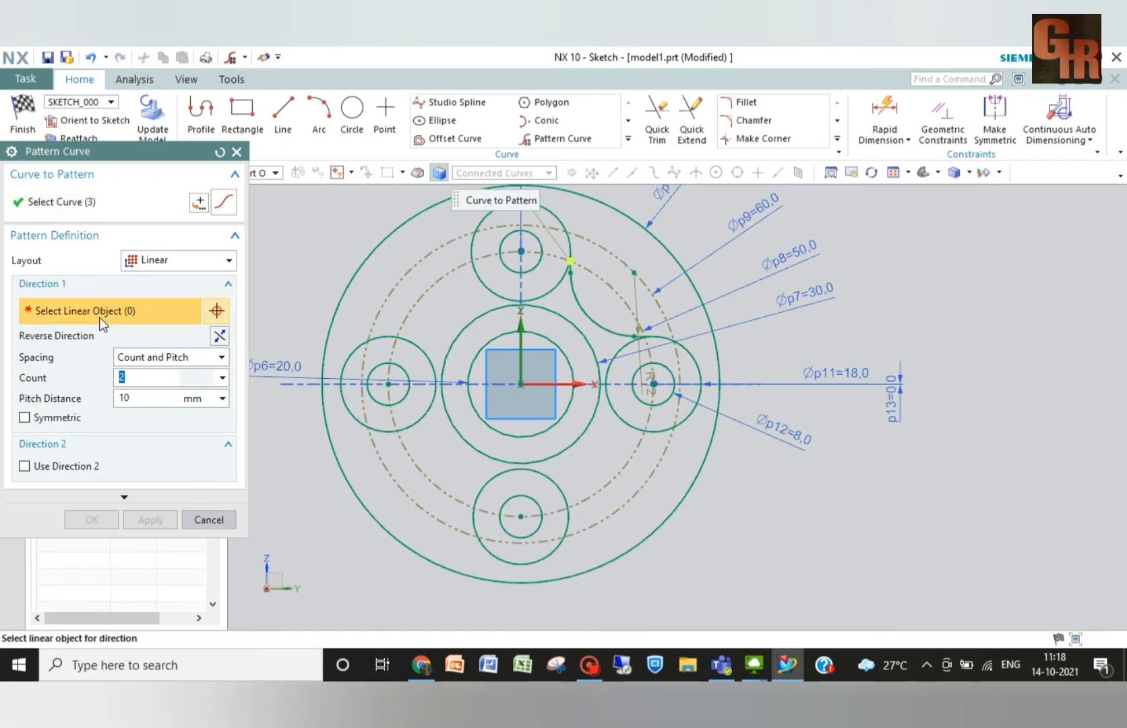
left_click(222, 260)
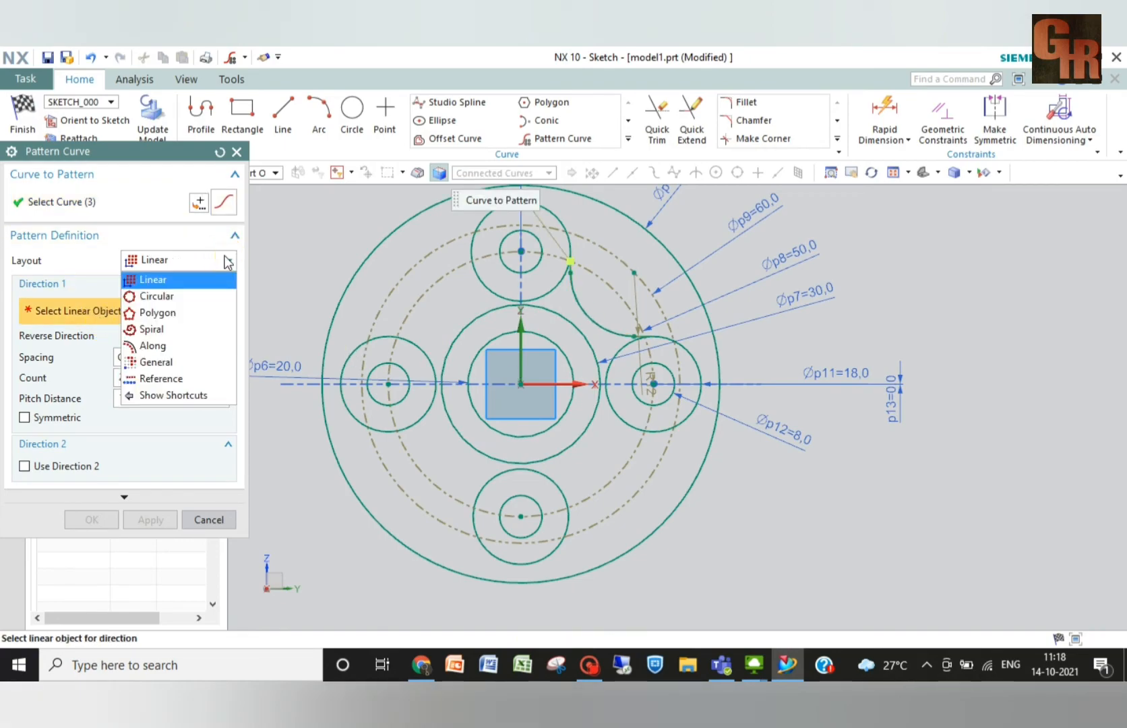
left_click(158, 295)
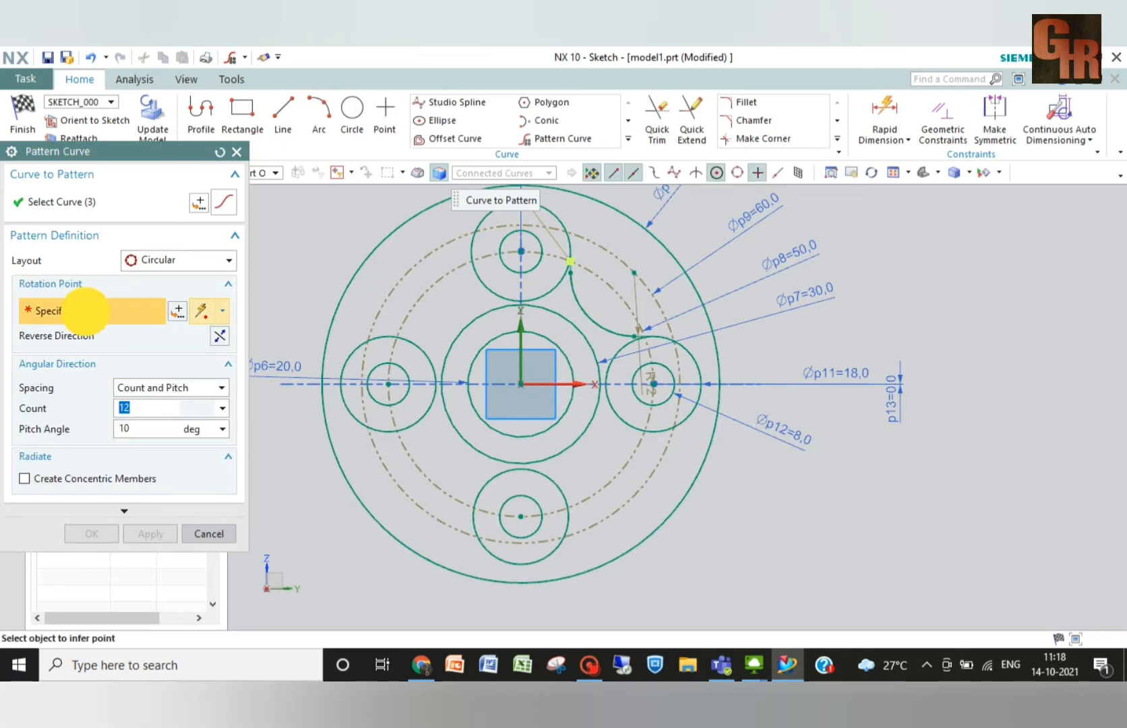
left_click(521, 384)
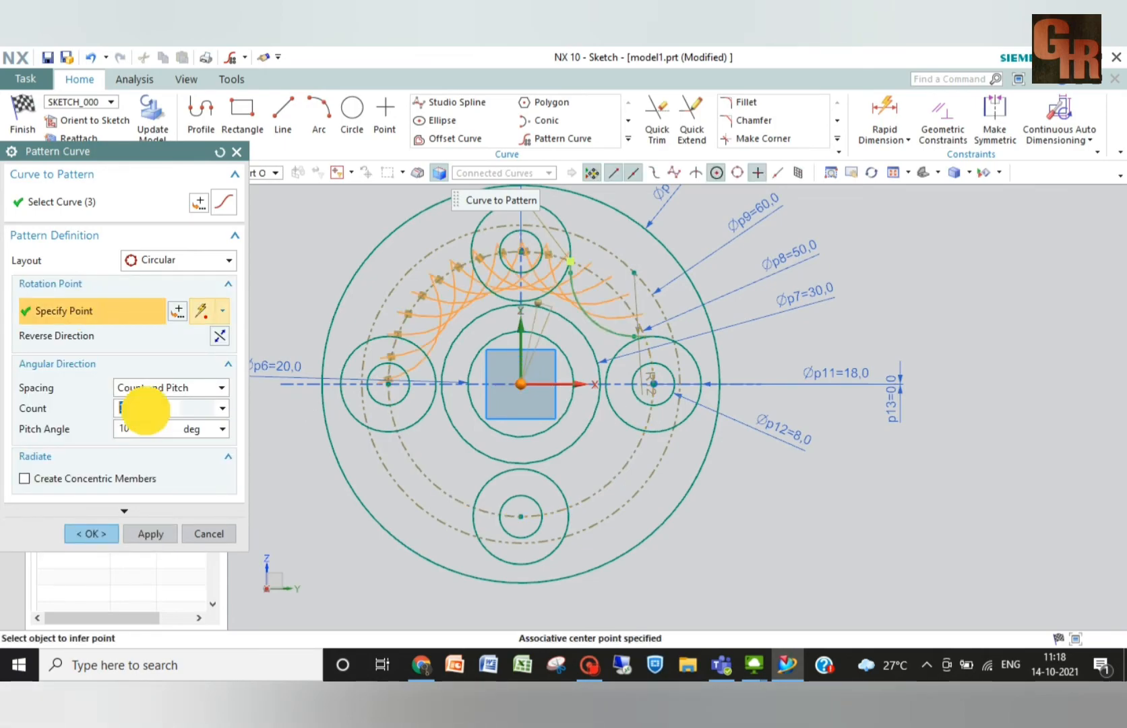
type("4")
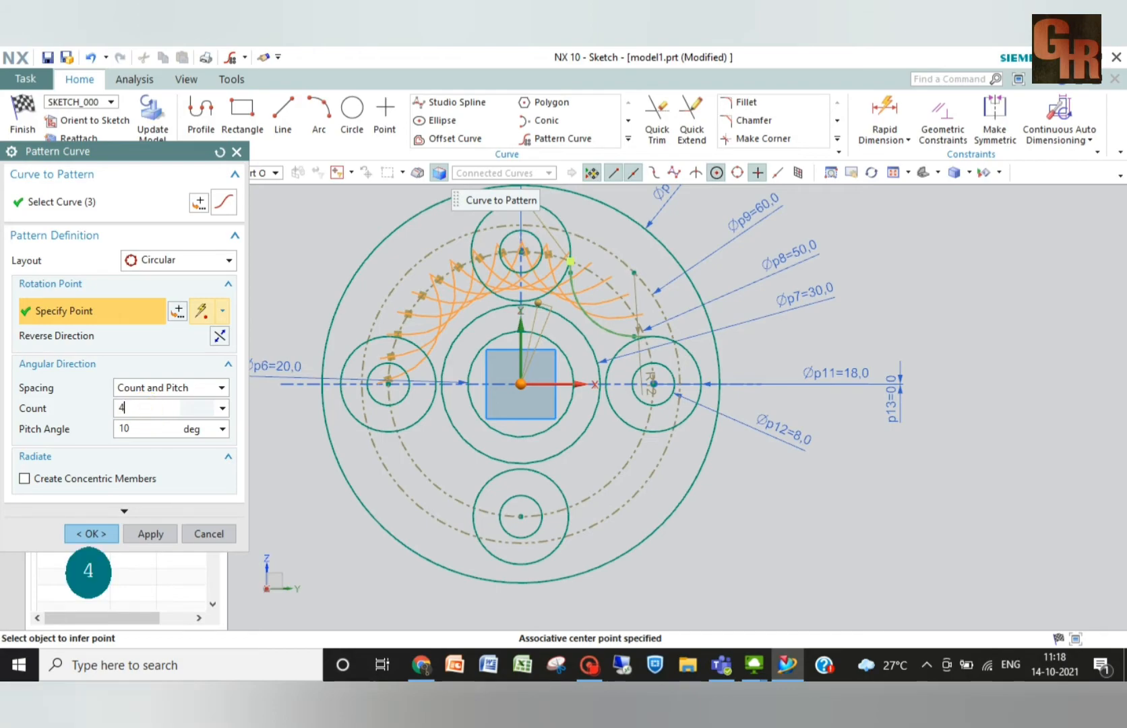
left_click(180, 389)
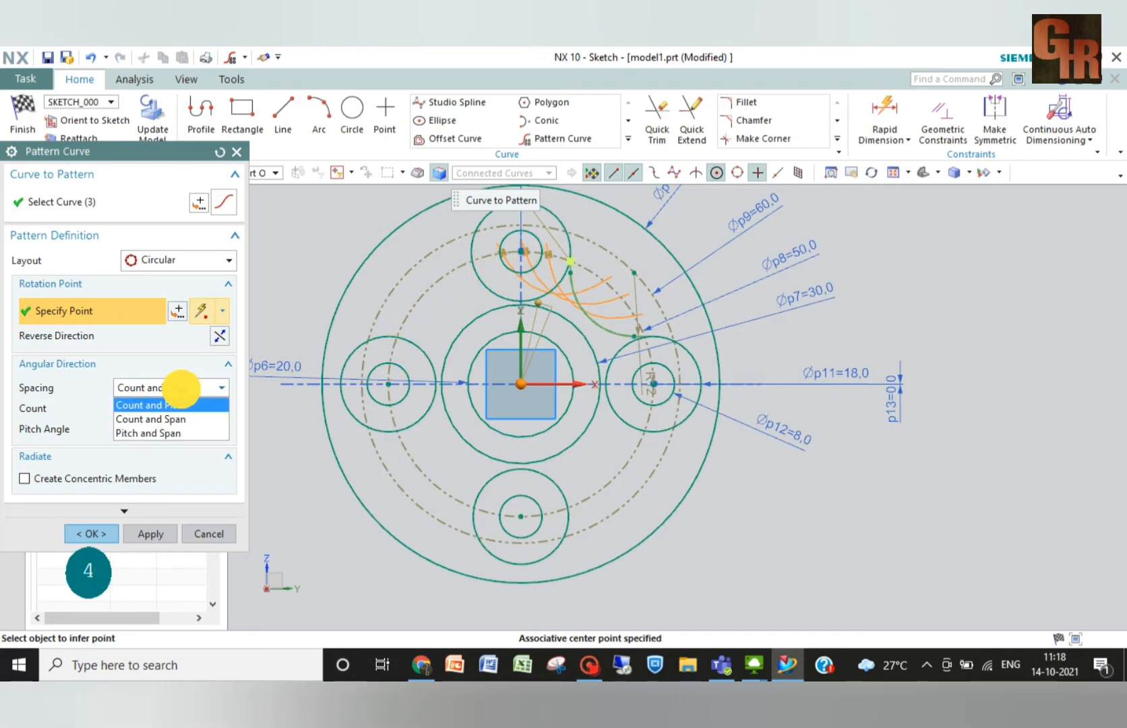
left_click(168, 419)
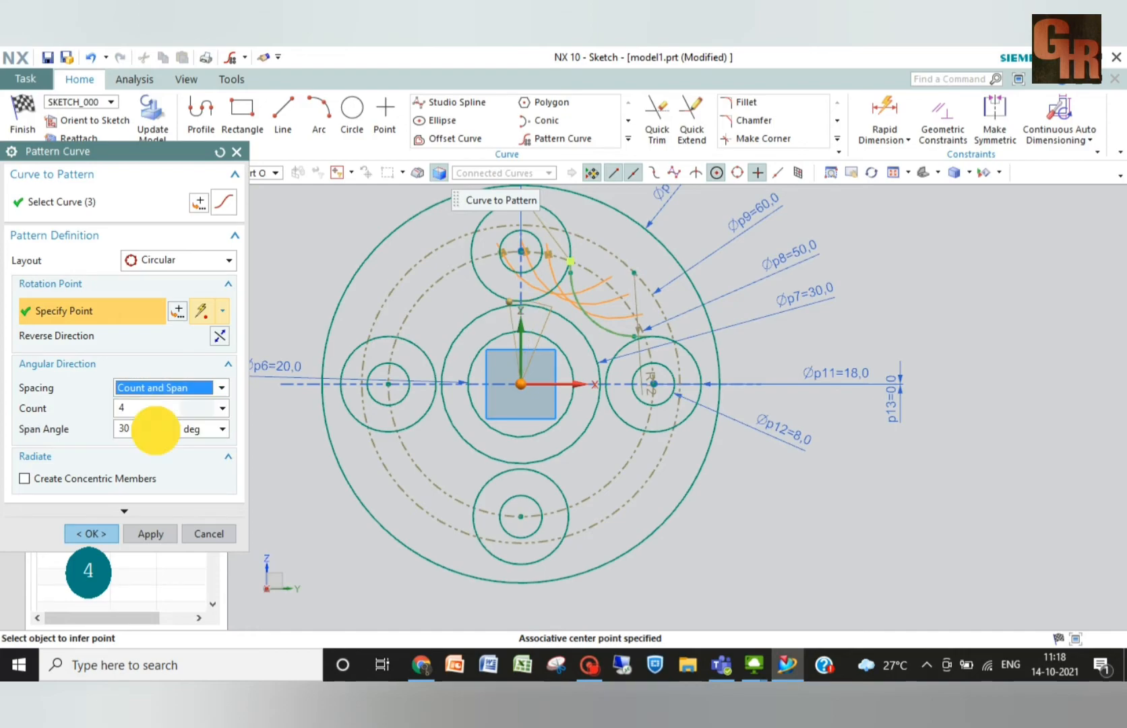
type("360")
key("Return")
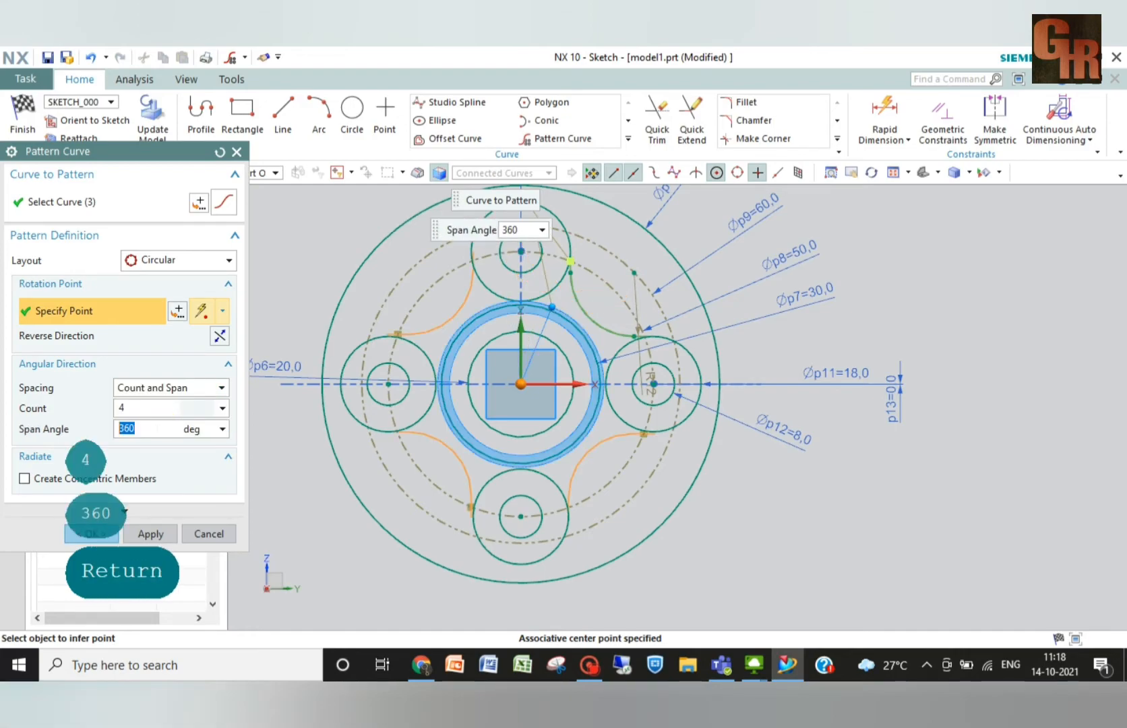
left_click(109, 538)
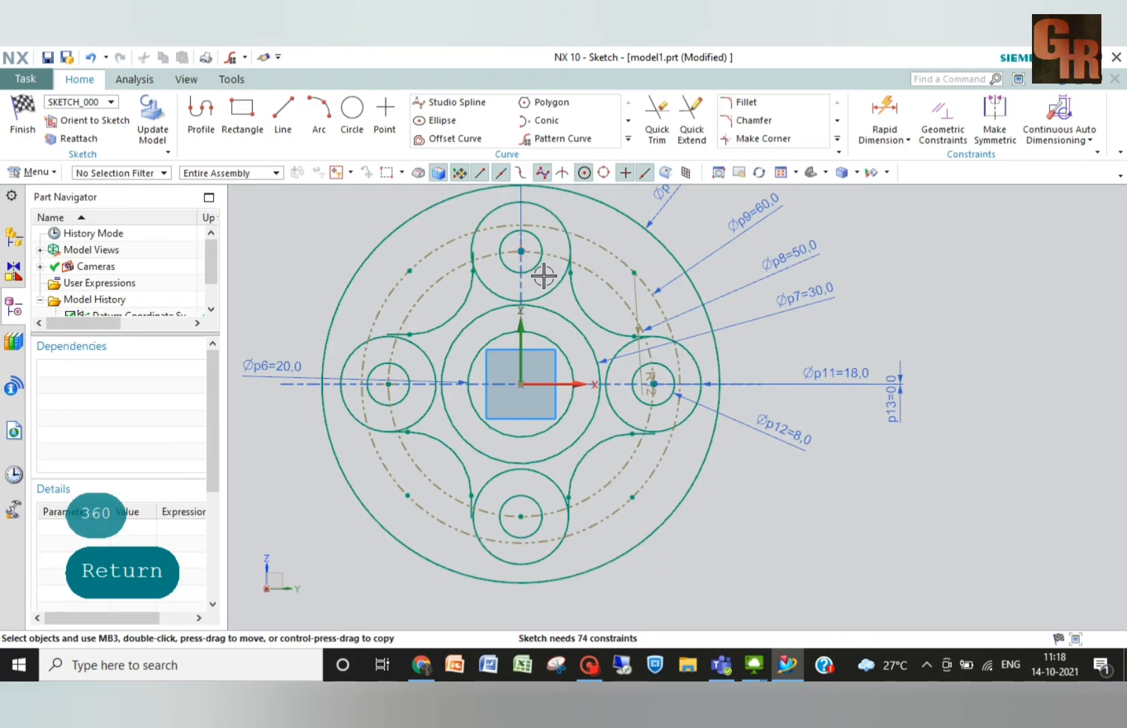
- Examine where the patterned connections' line ends meet the outer circles of the circle pairs
scroll(483, 256, "down", 2)
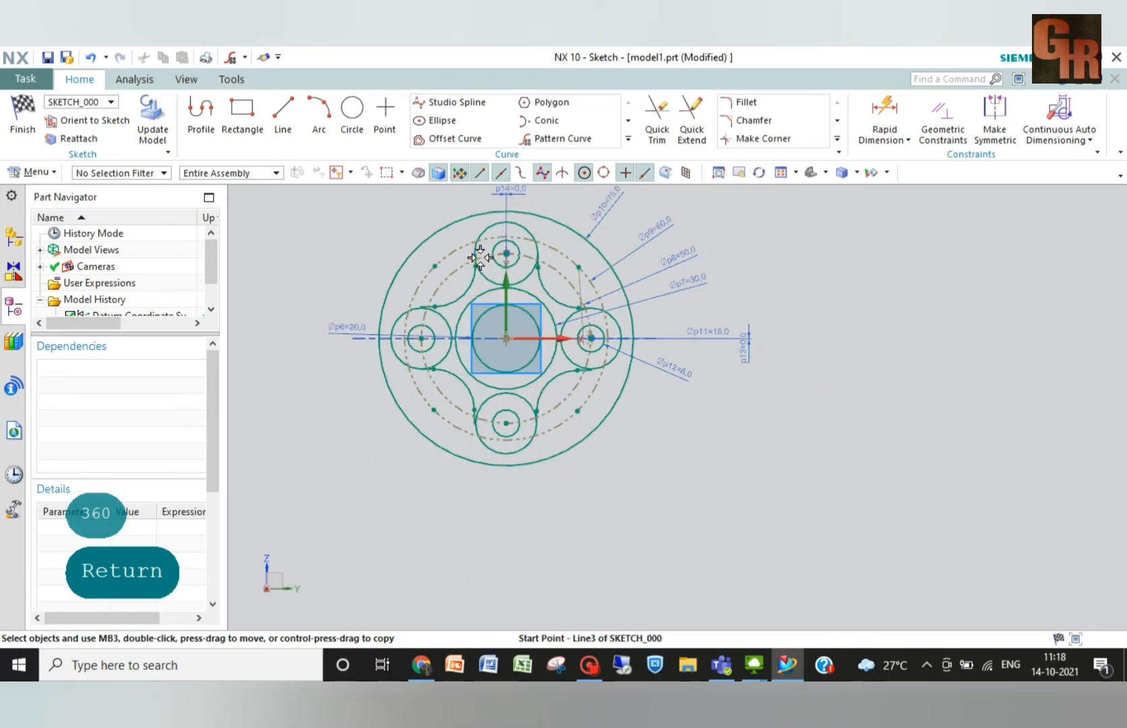
scroll(480, 259, "up", 6)
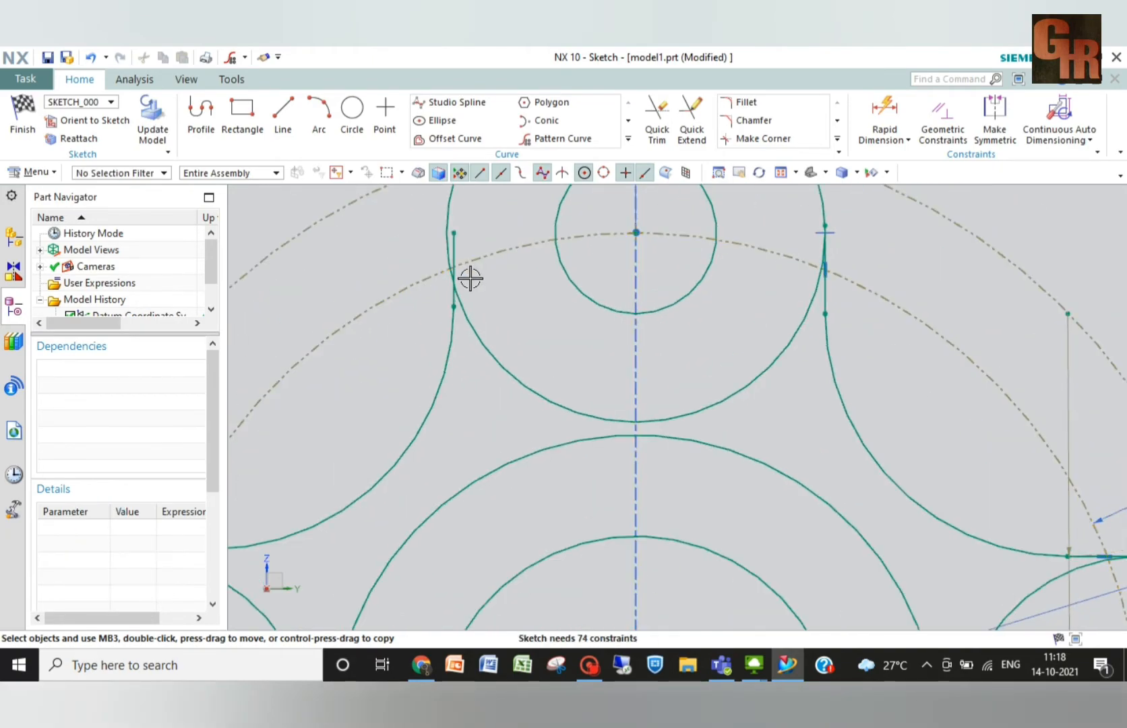
scroll(470, 278, "down", 2)
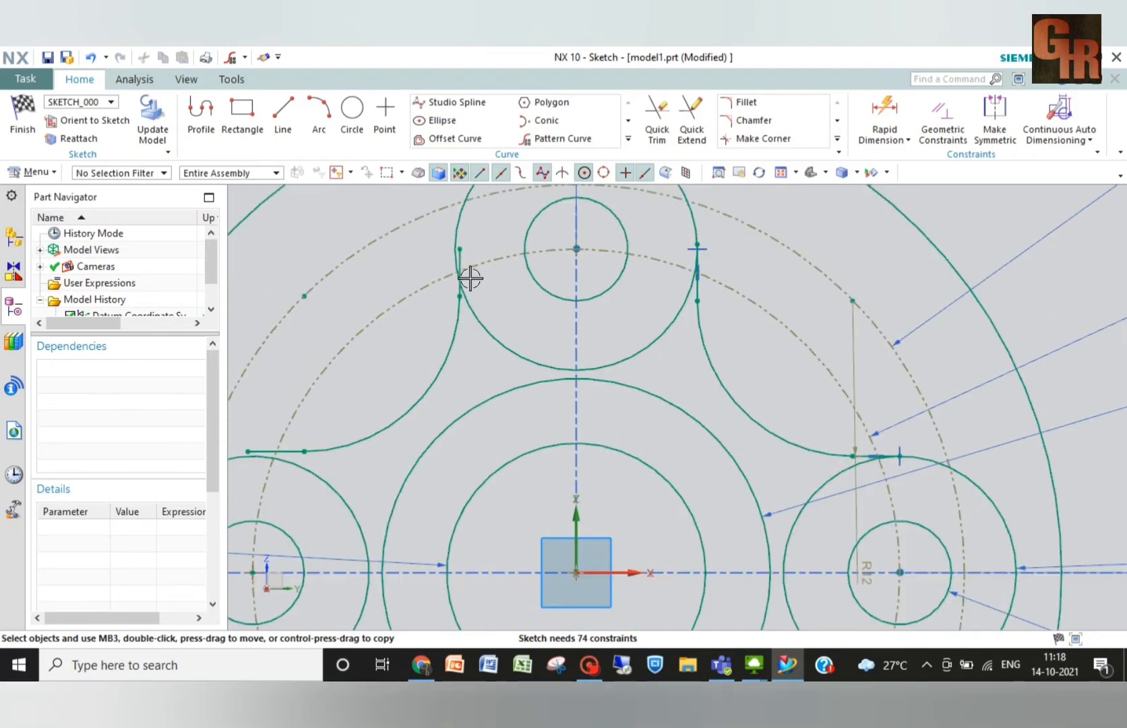
scroll(470, 278, "down", 1)
scroll(470, 278, "down", 1)
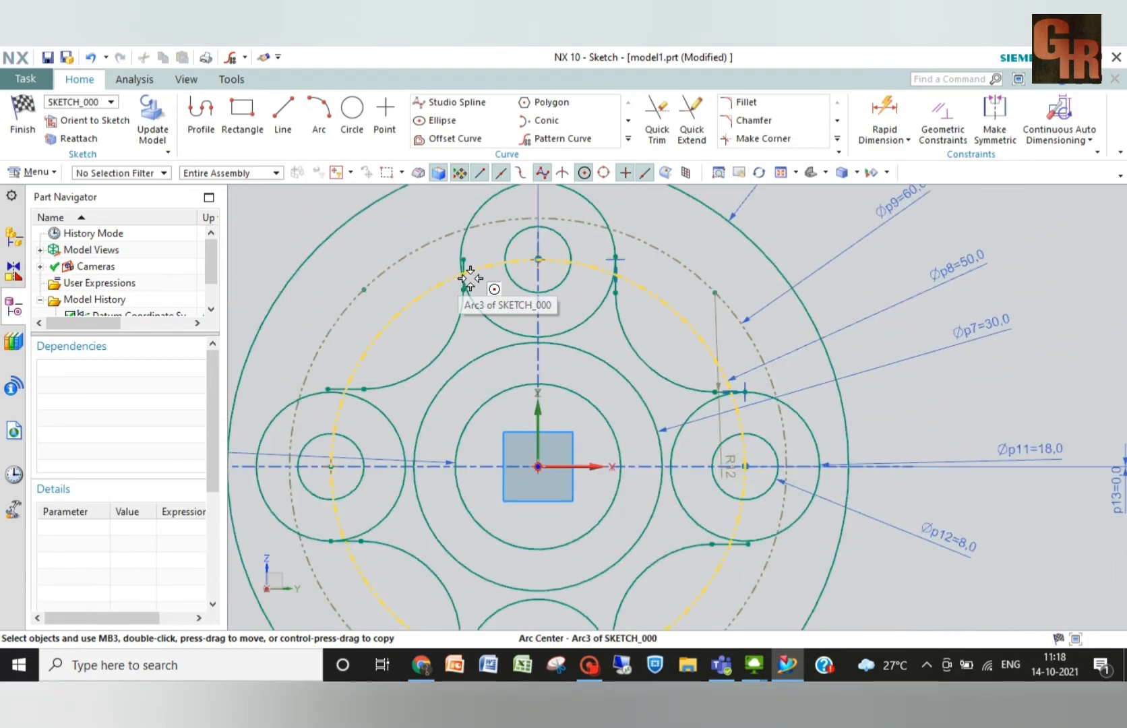
scroll(470, 278, "down", 1)
scroll(470, 277, "down", 1)
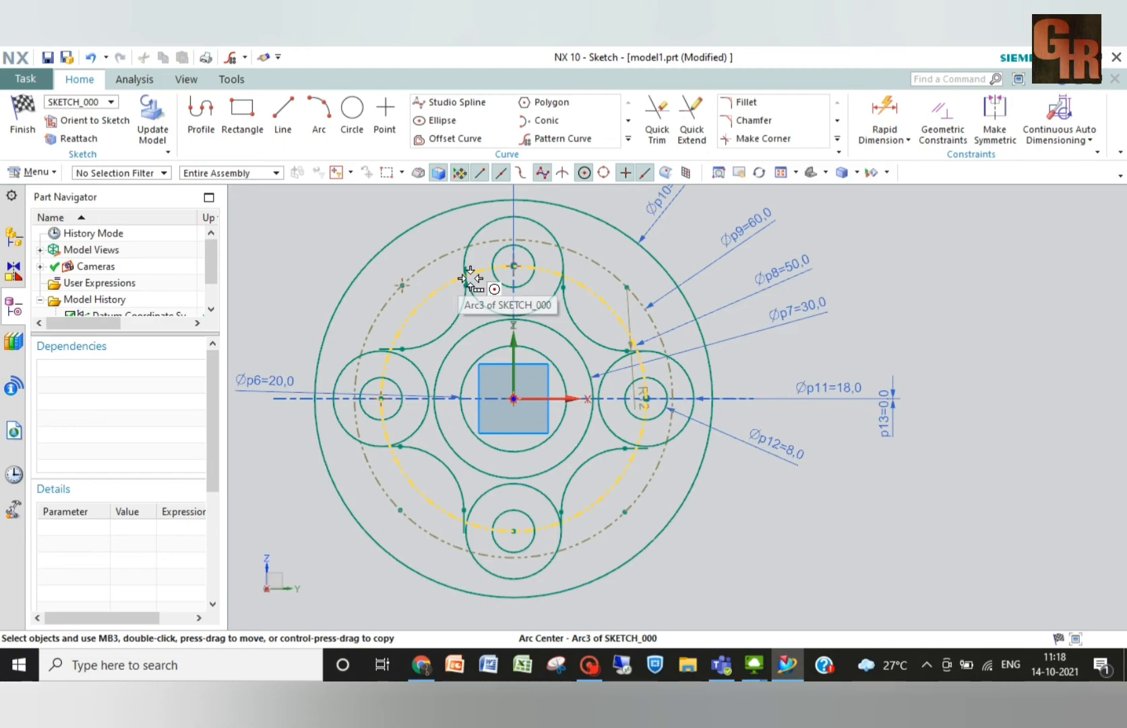
- Apply Tangent constraints between the upper-left connection's lines and the upper and left outer circles, and between its fillet arc and vertical line
scroll(470, 278, "up", 3)
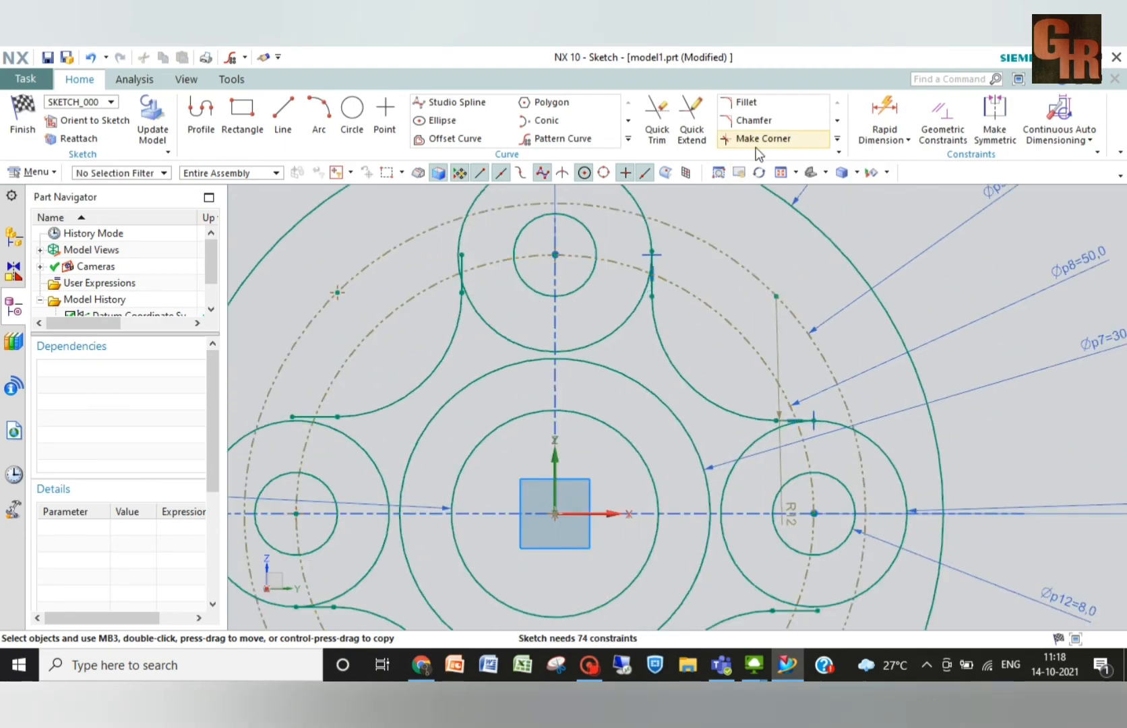
left_click(942, 115)
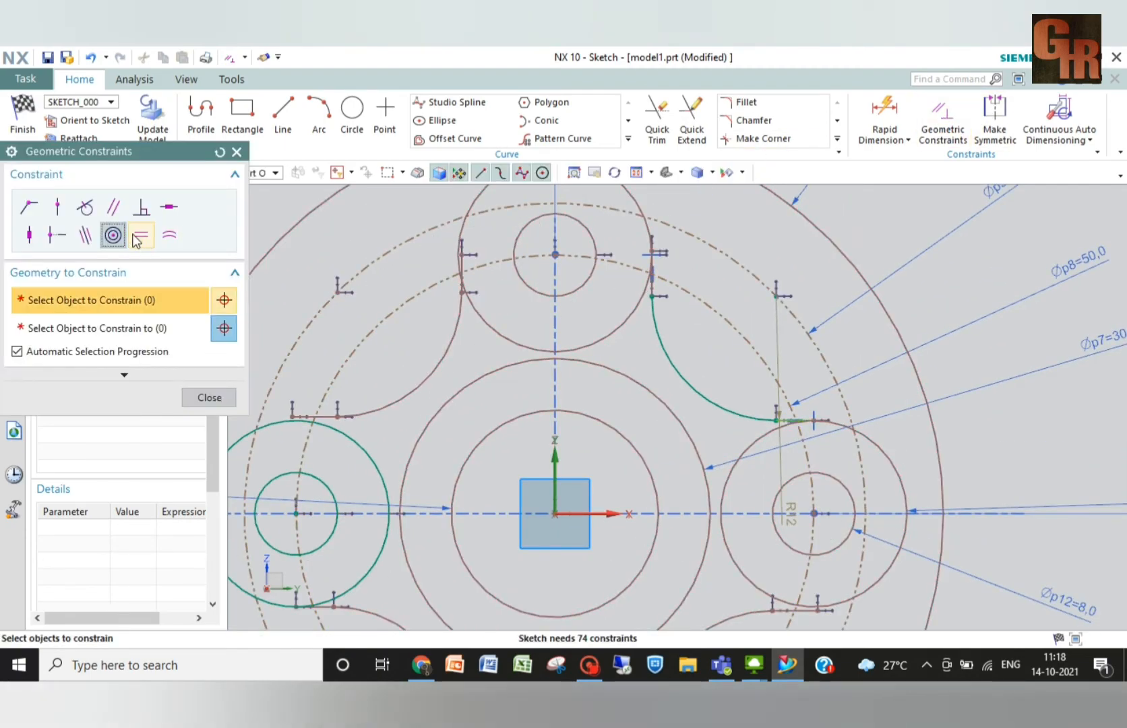
left_click(84, 208)
left_click(465, 253)
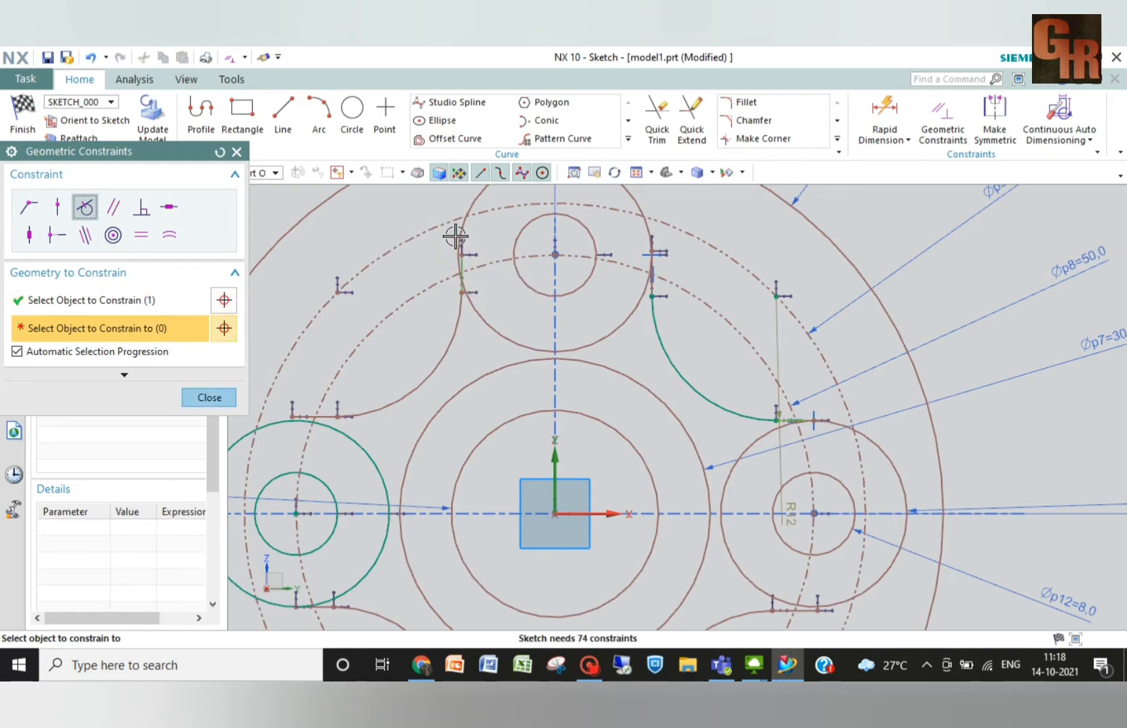
left_click(462, 231)
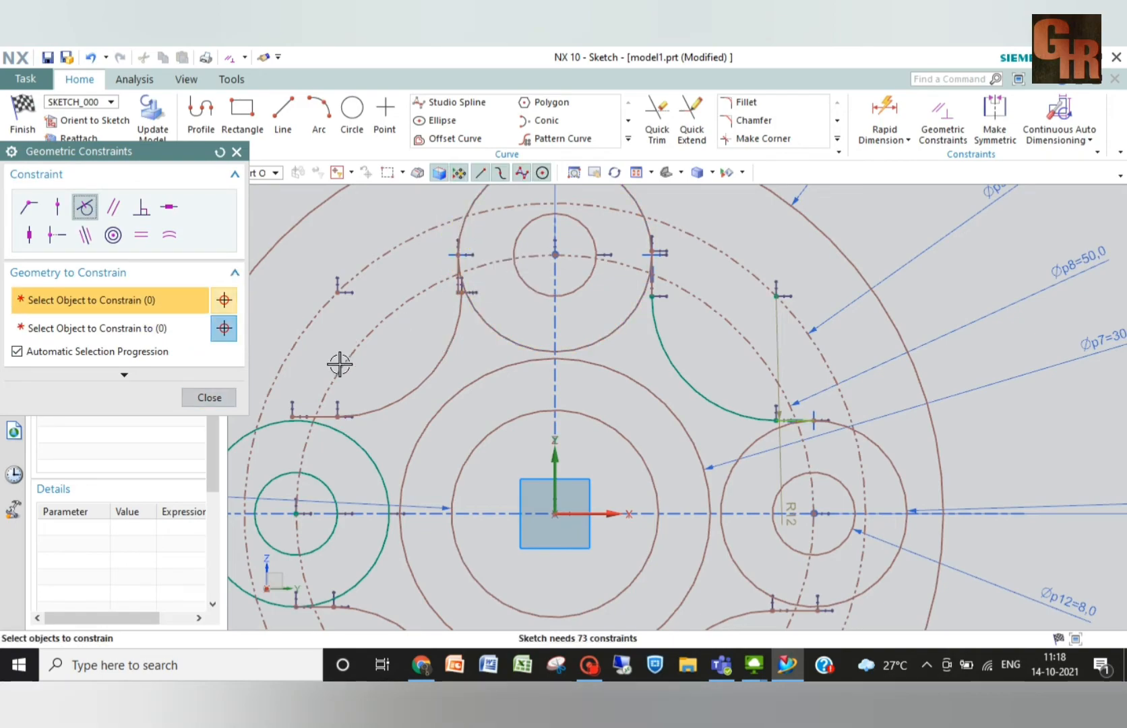
left_click(302, 421)
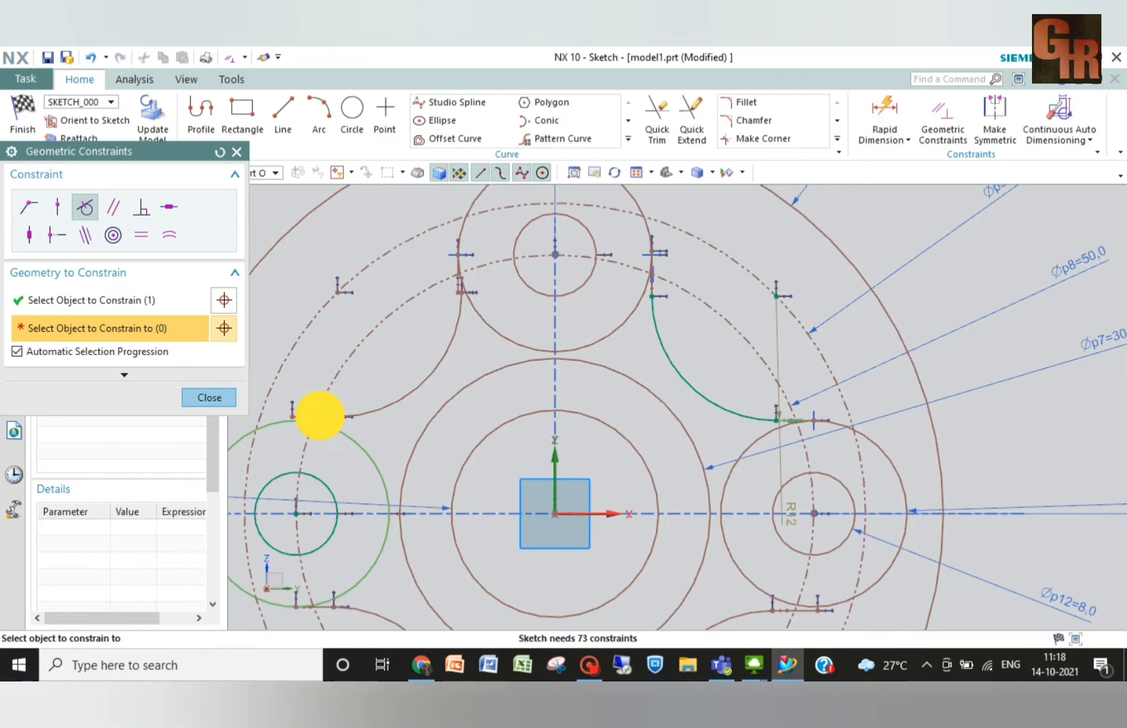
left_click(320, 415)
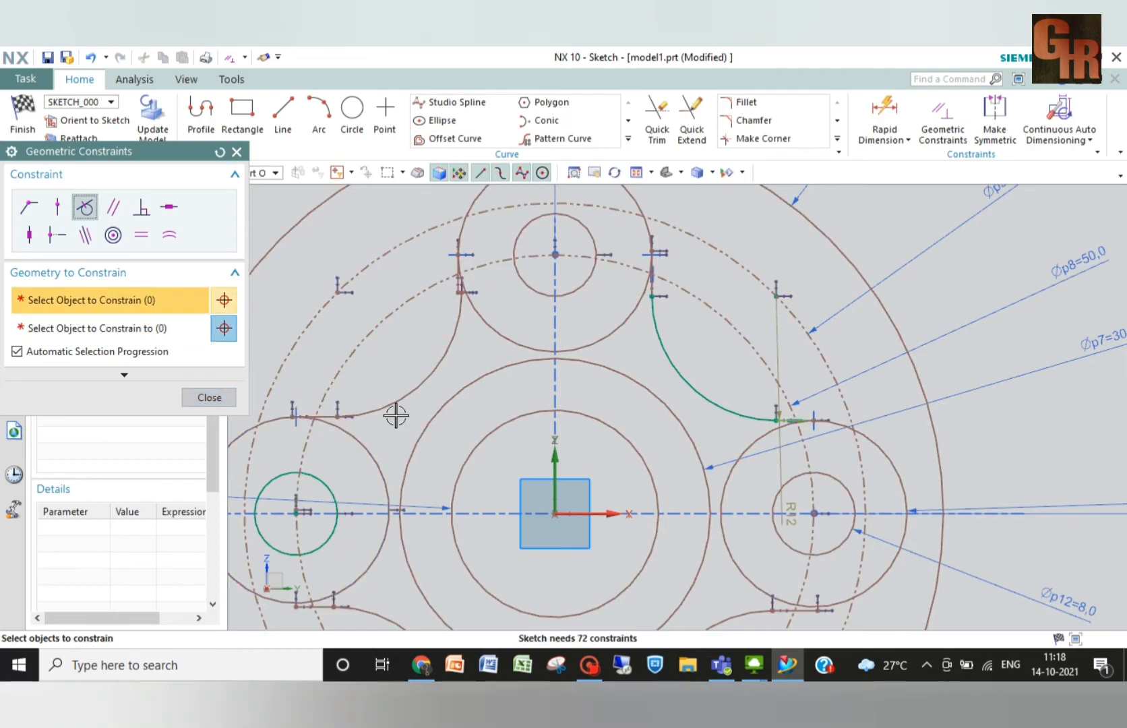
left_click(465, 312)
left_click(460, 288)
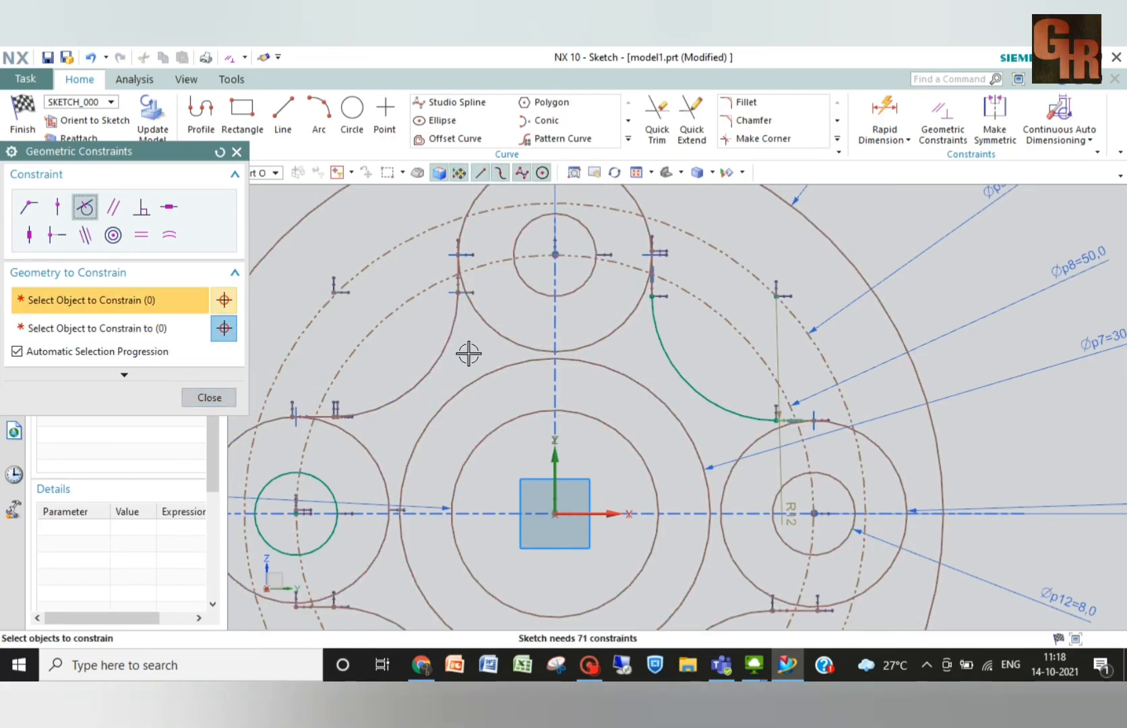
- Apply Tangent constraints between the lower-left connection's lines and the left and lower outer circles, and between its fillet arc and horizontal line
scroll(388, 499, "down", 2)
scroll(386, 513, "up", 2)
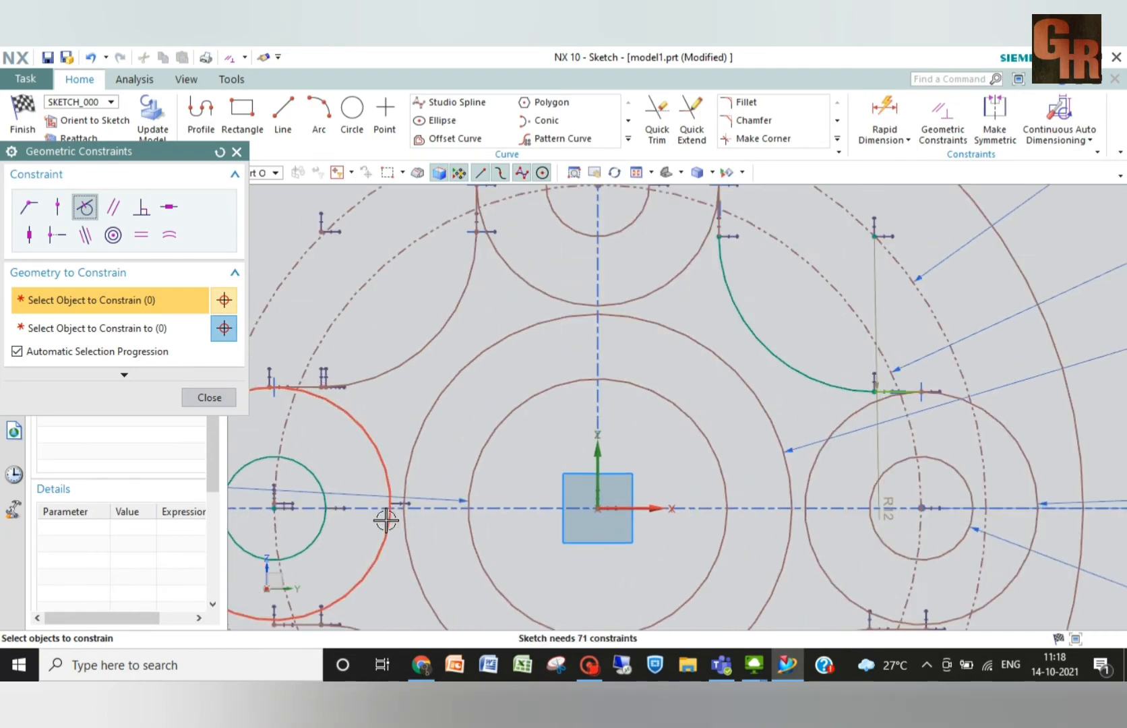
scroll(386, 521, "down", 2)
mouse_move(385, 521)
middle_mouse_down("shift")
mouse_move(409, 430)
mouse_move(468, 358)
middle_mouse_up("shift")
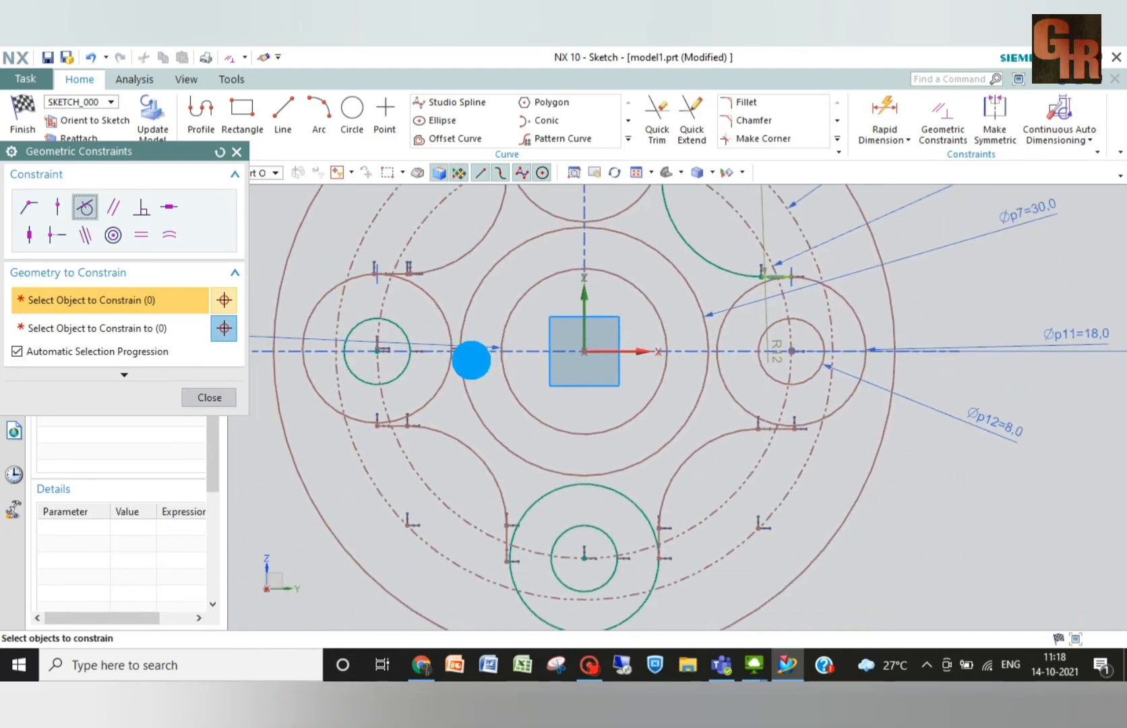
left_click(396, 426)
left_click(407, 424)
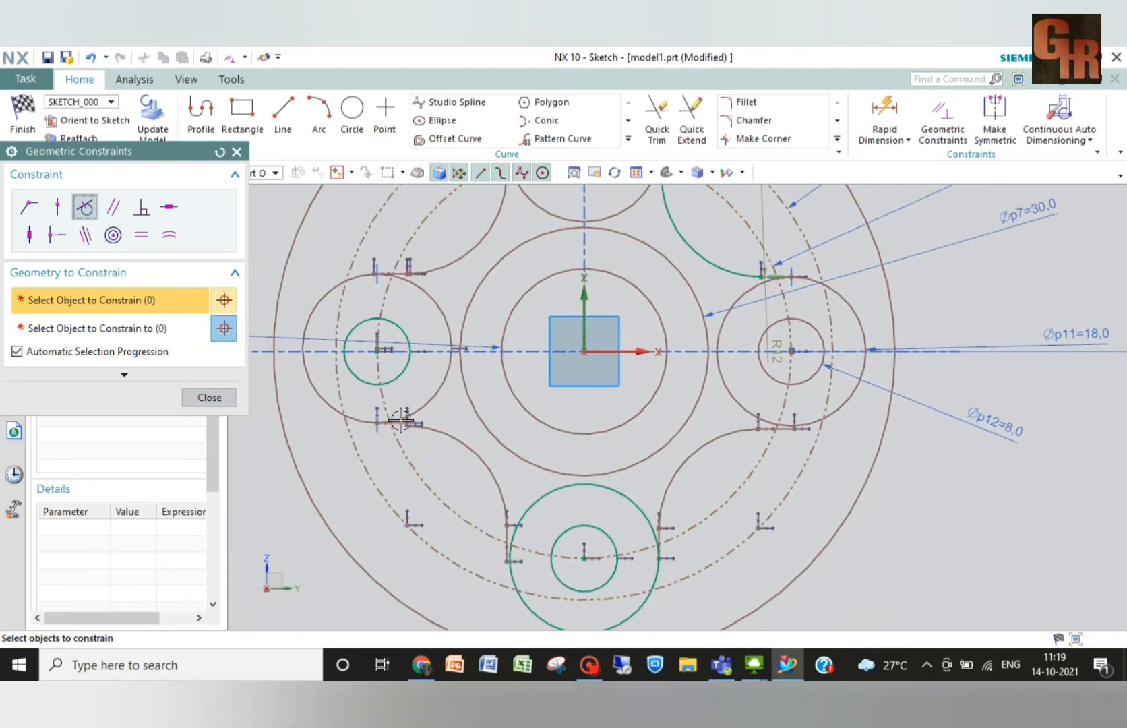
left_click(445, 439)
left_click(397, 423)
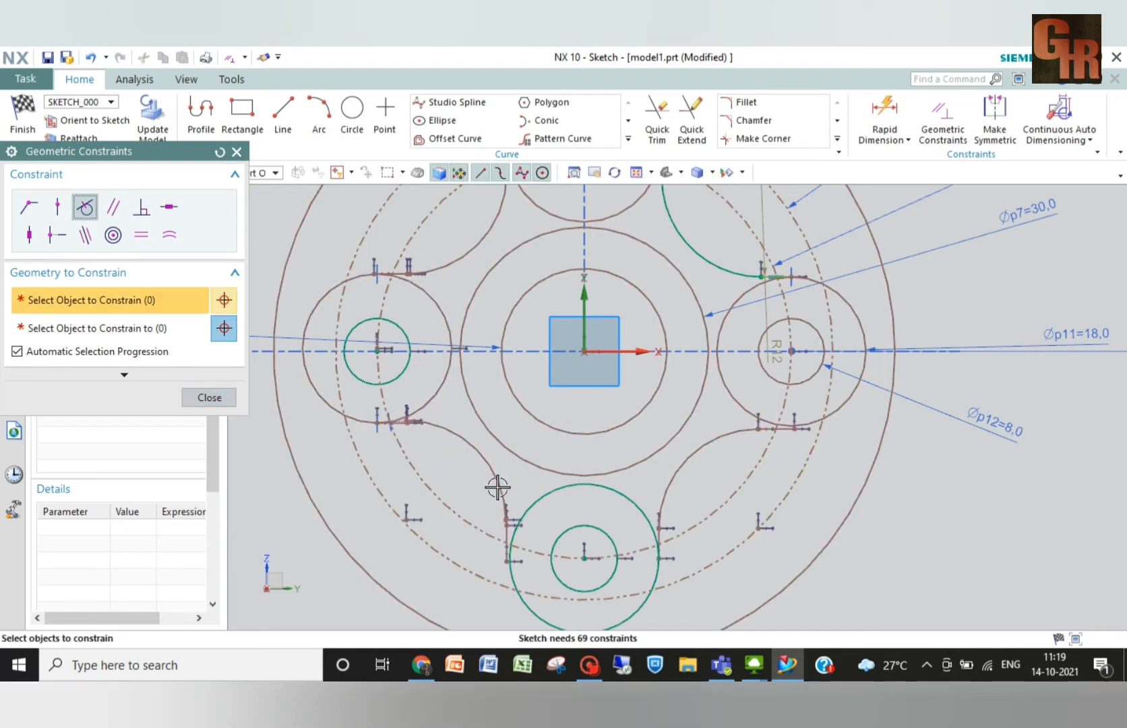
left_click(509, 557)
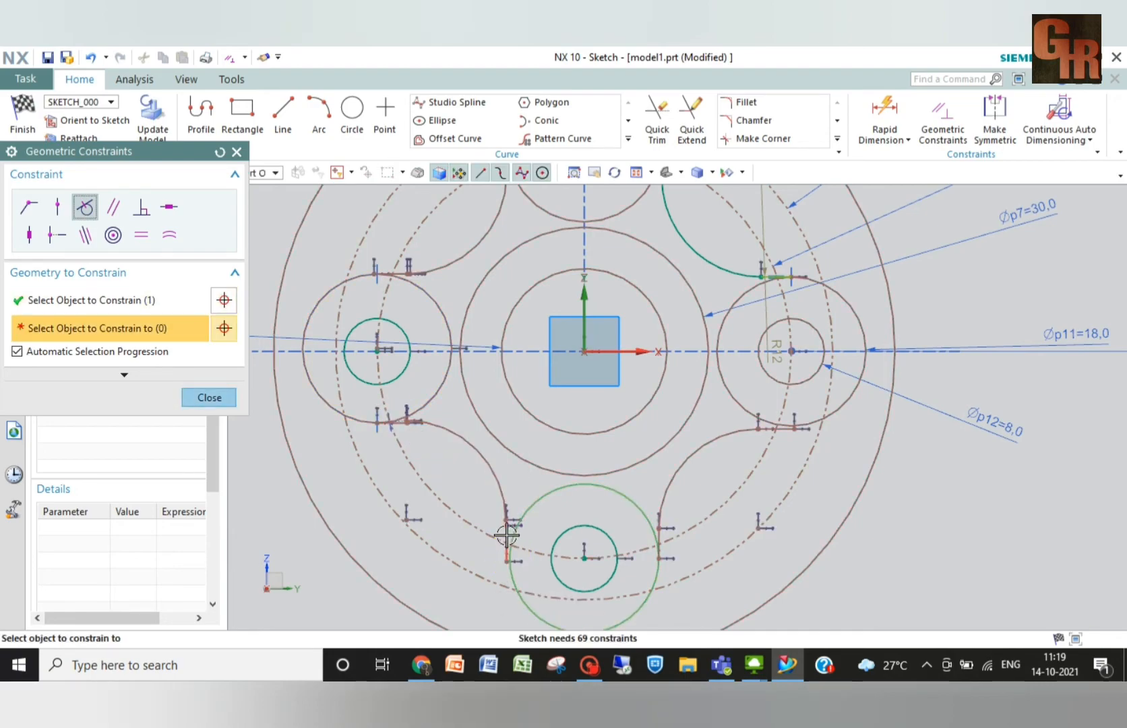
left_click(507, 536)
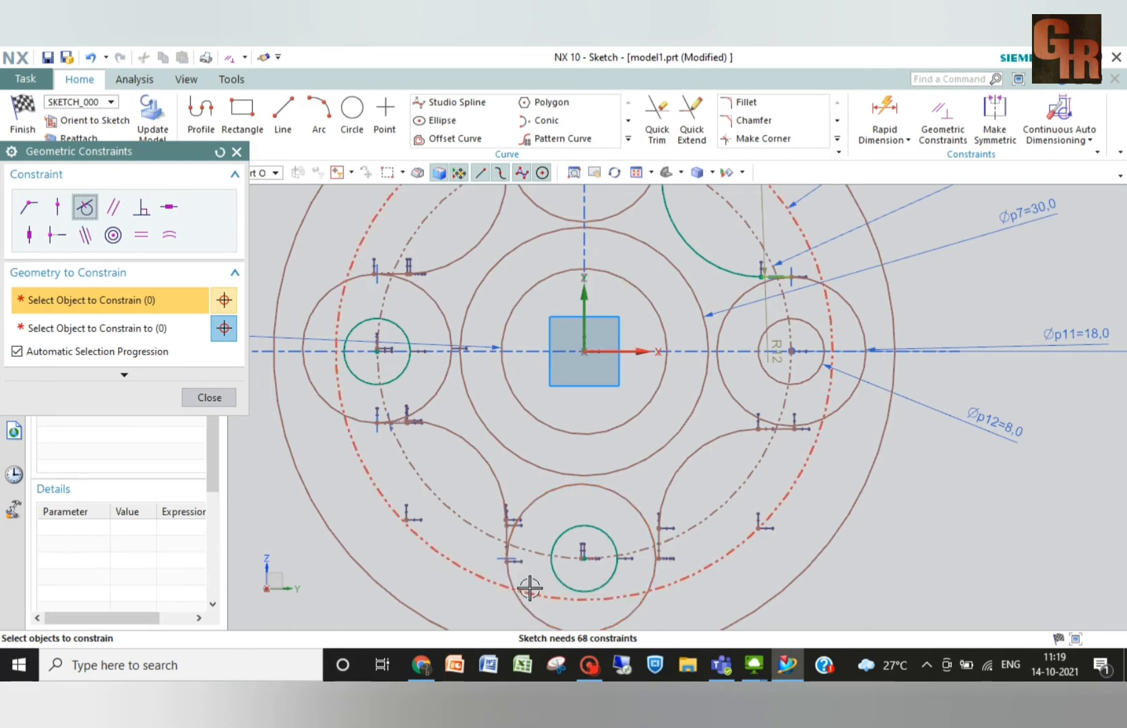
- Apply Tangent constraints between the lower-right connection's lines and the lower and right outer circles, and between its fillet arc and both lines
left_click(662, 534)
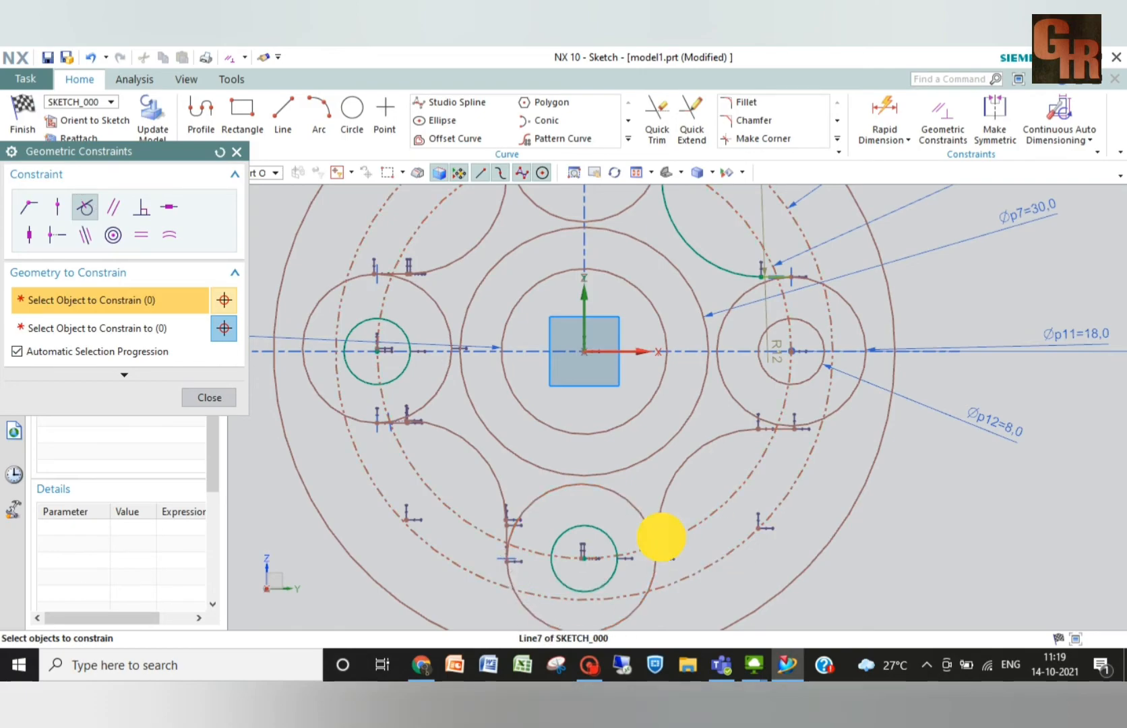
left_click(649, 535)
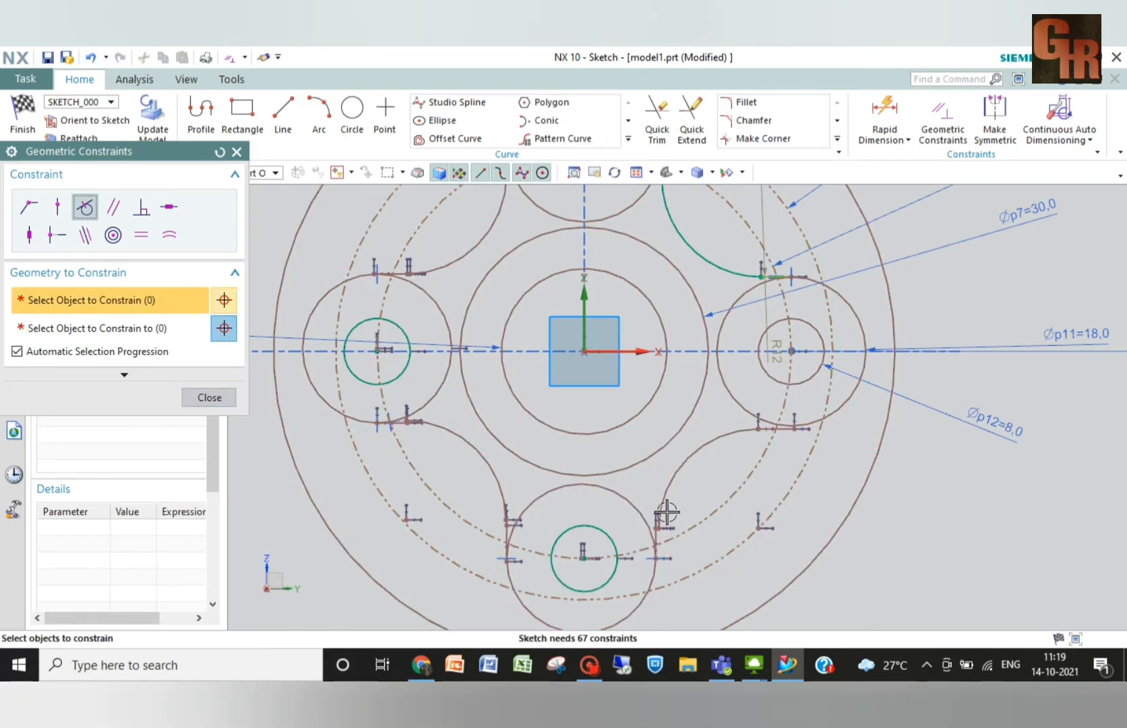
left_click(652, 533)
left_click(657, 534)
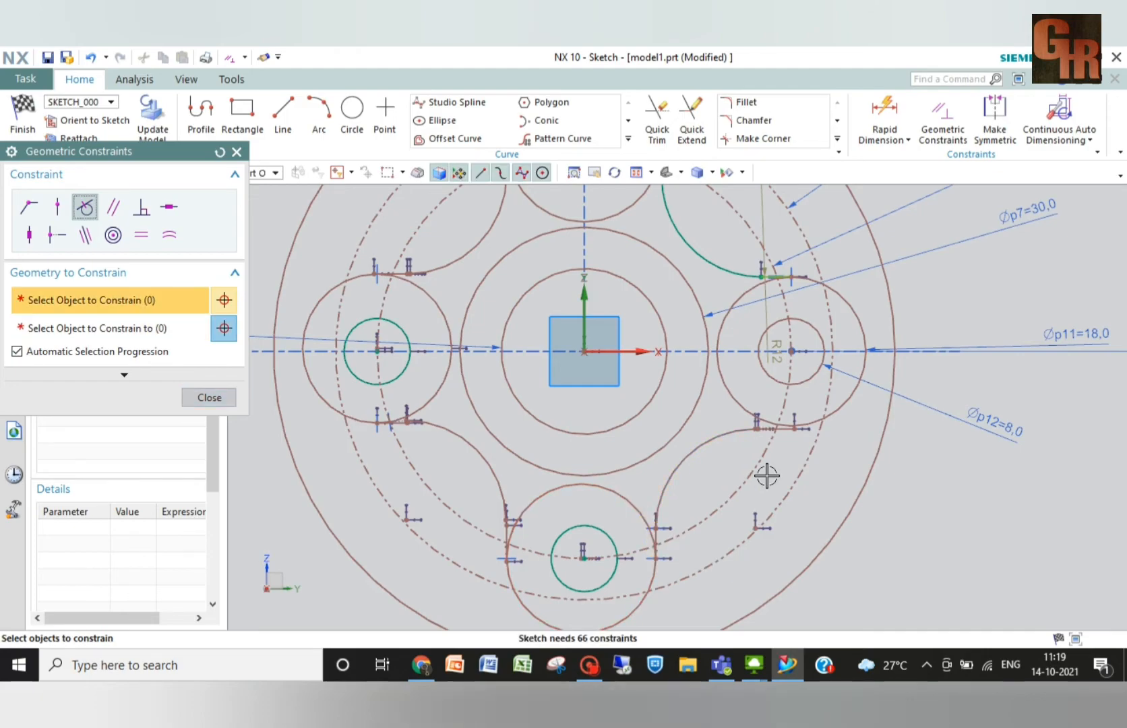
left_click(743, 430)
left_click(773, 437)
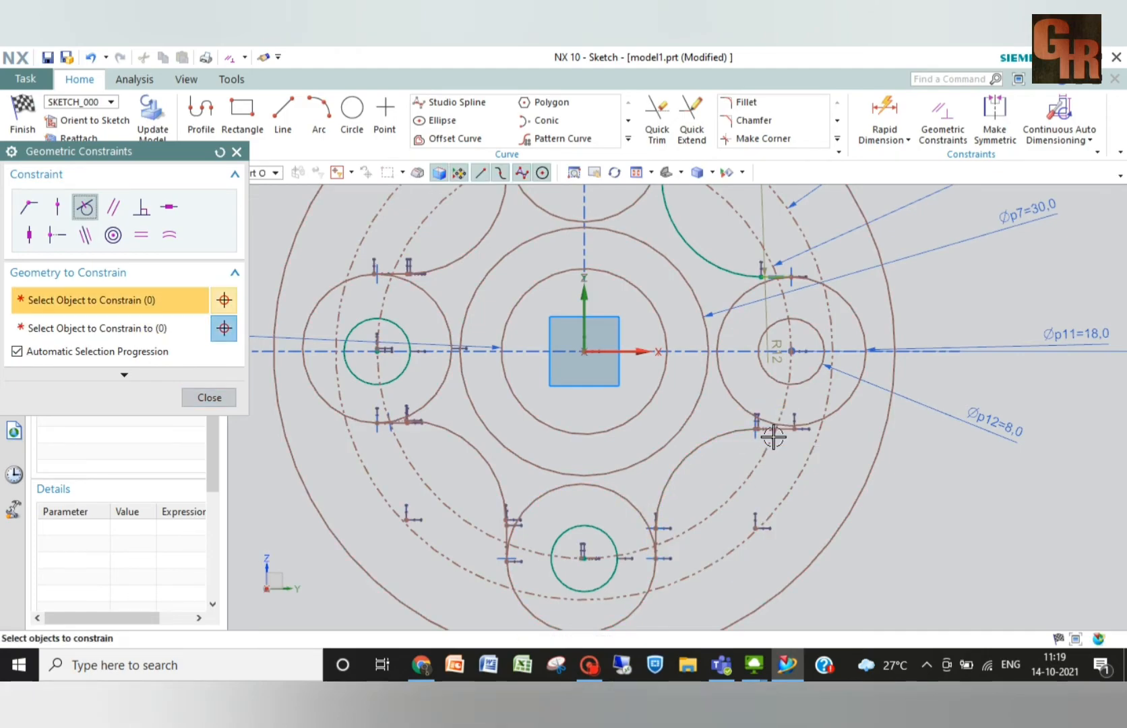
left_click(786, 427)
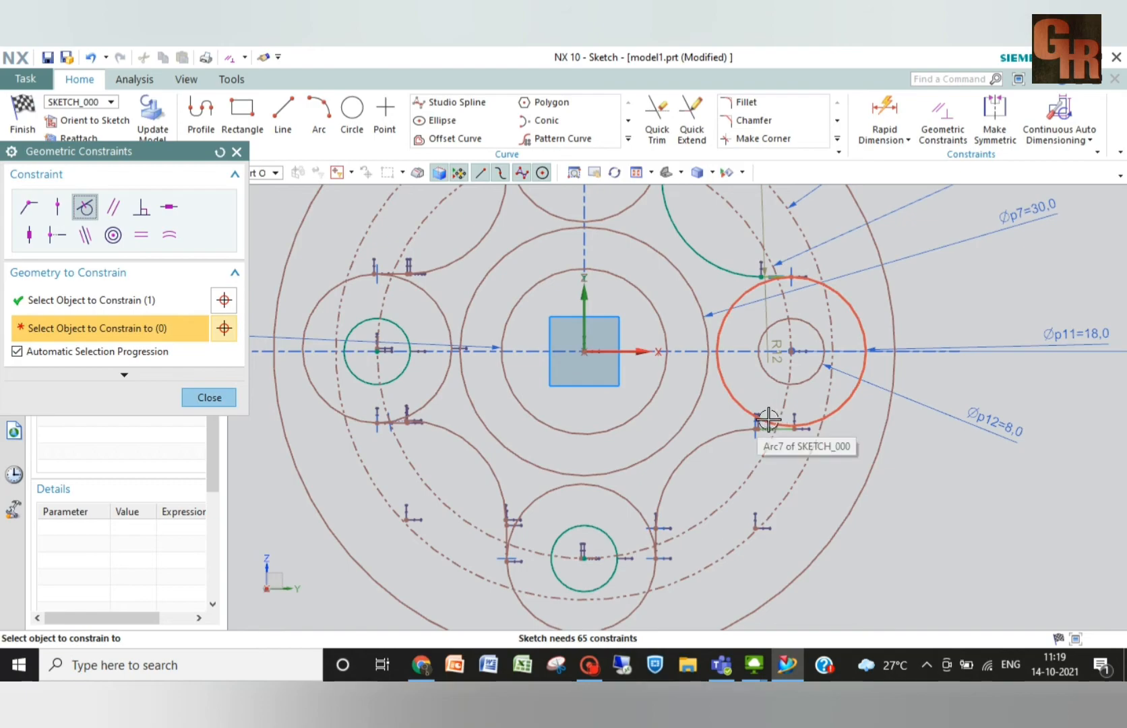
left_click(769, 419)
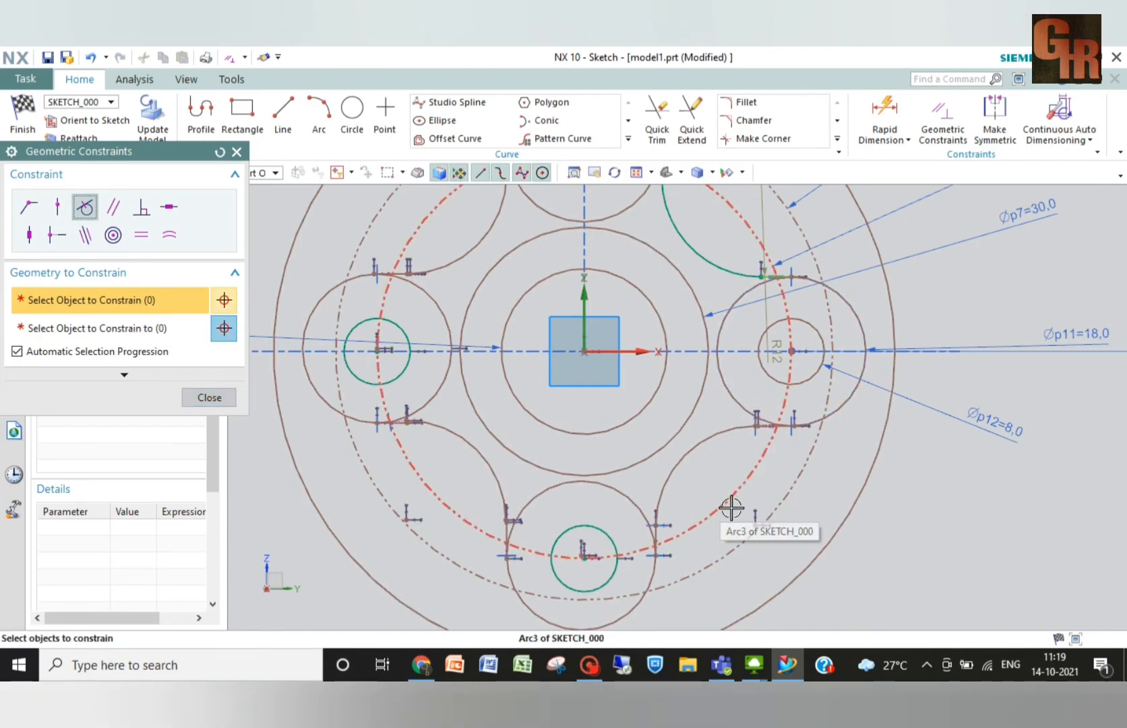
scroll(587, 554, "down", 1)
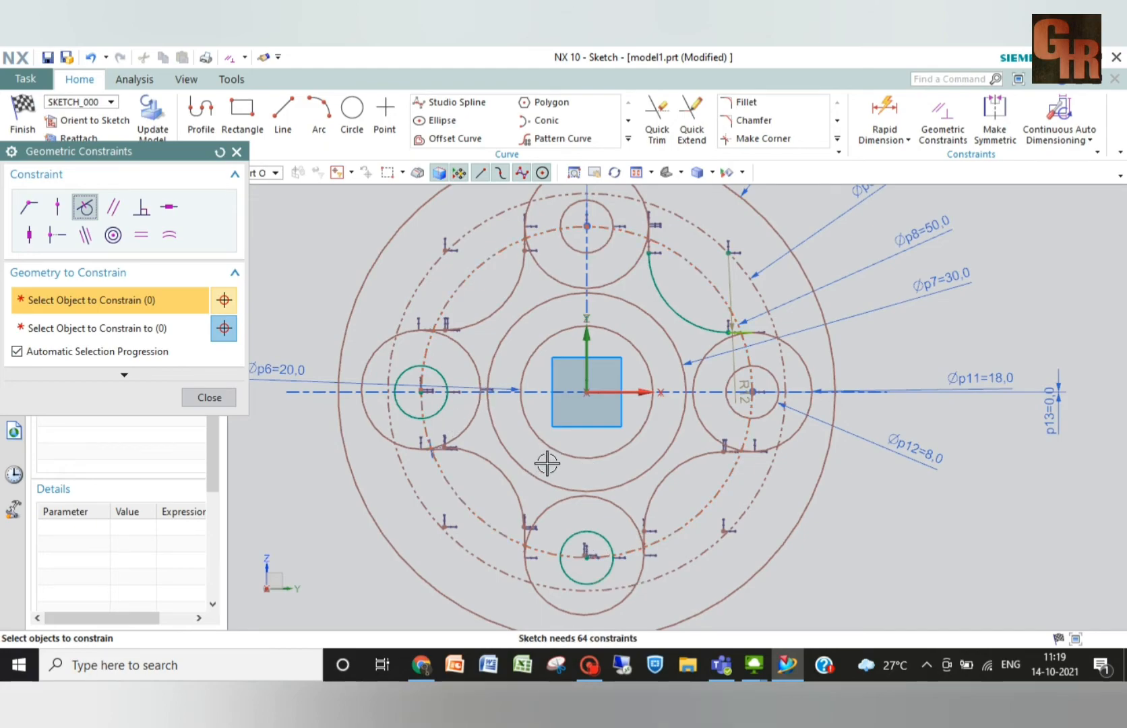
- Apply a Concentric constraint between the inner and outer circles of the lower circle pair
left_click(210, 398)
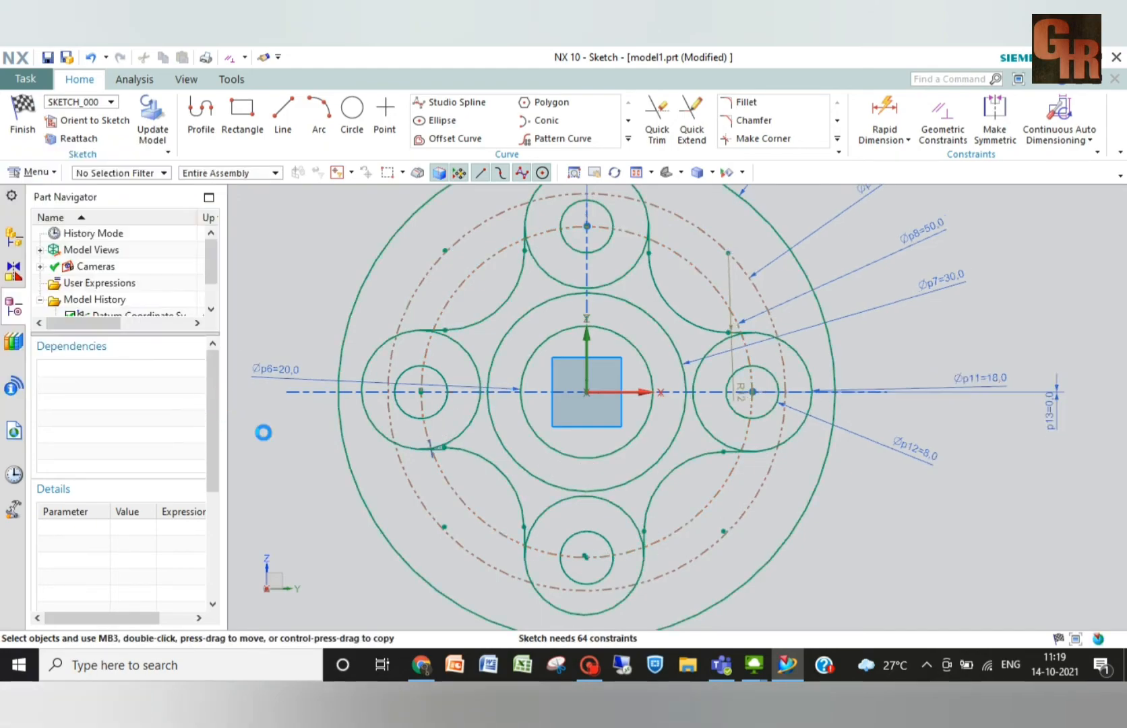
scroll(600, 573, "up", 4)
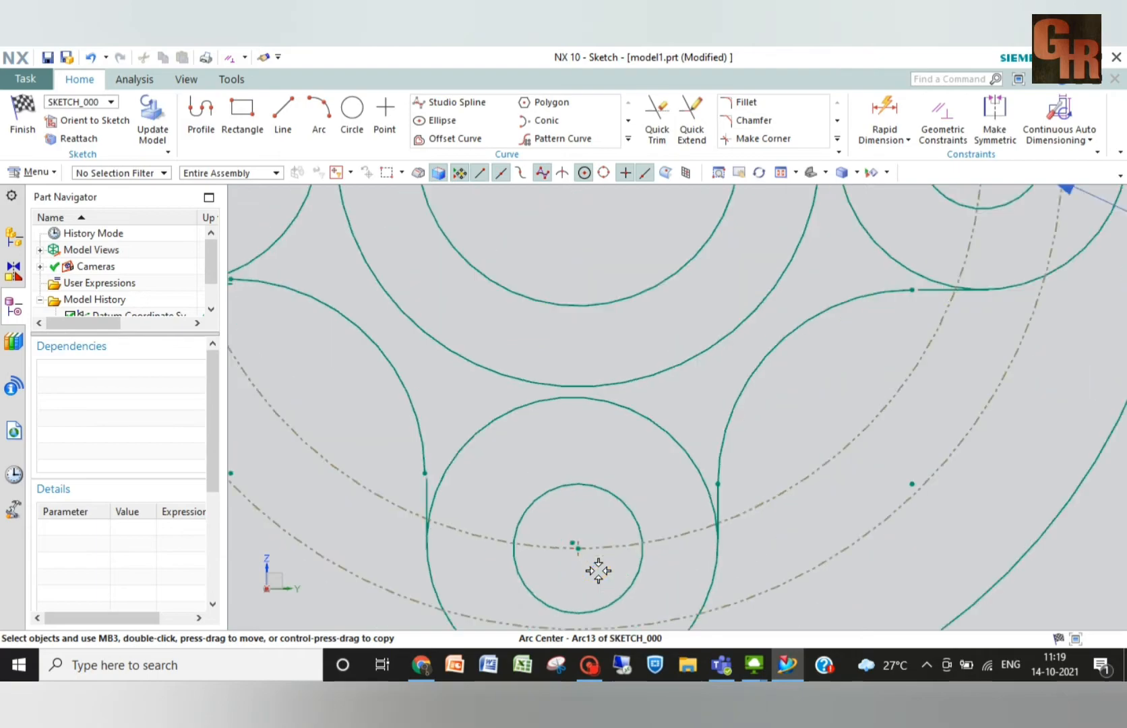
left_click(943, 116)
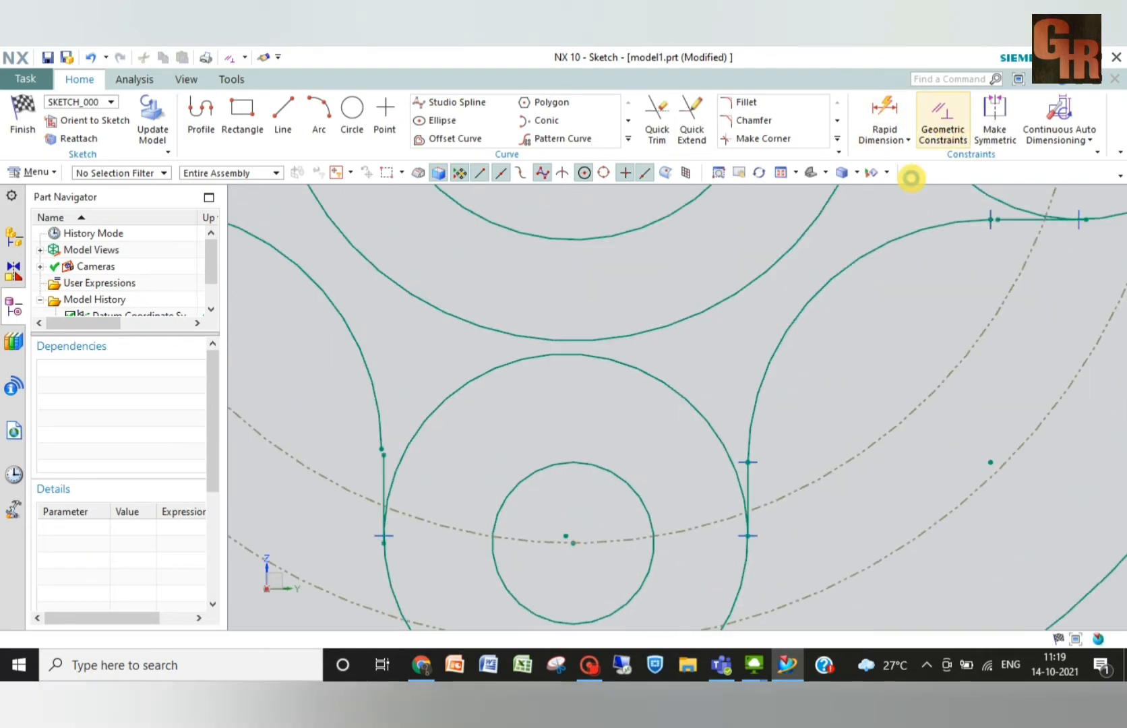
left_click(114, 235)
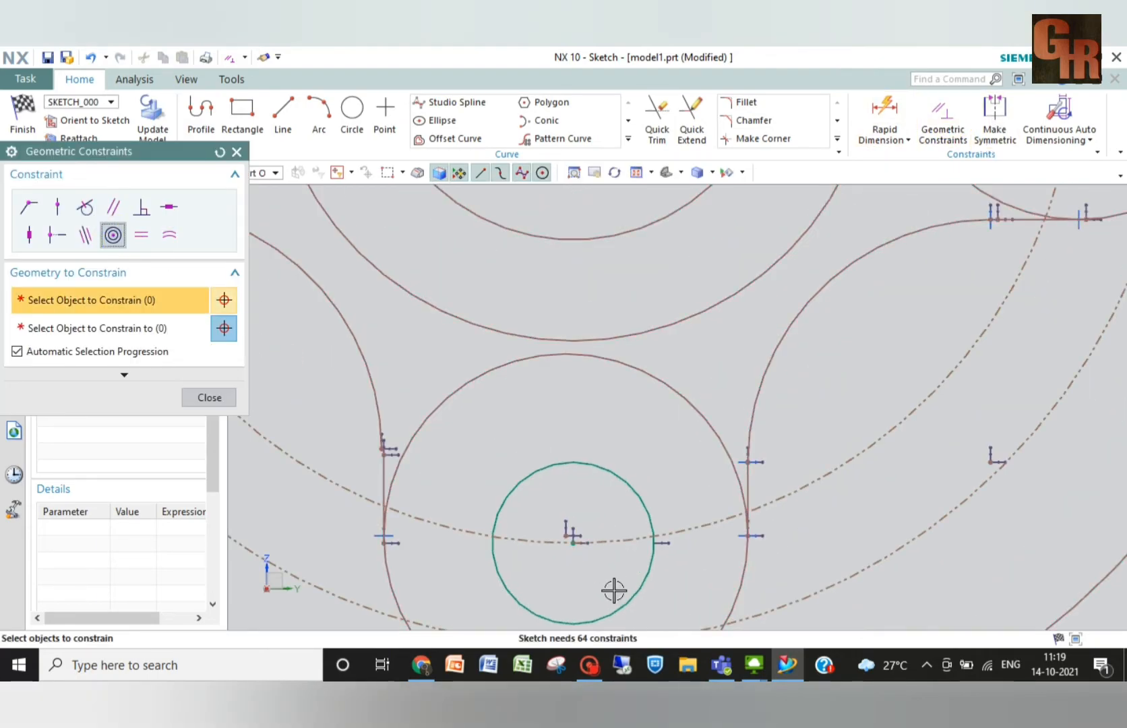
left_click(660, 568)
left_click(744, 584)
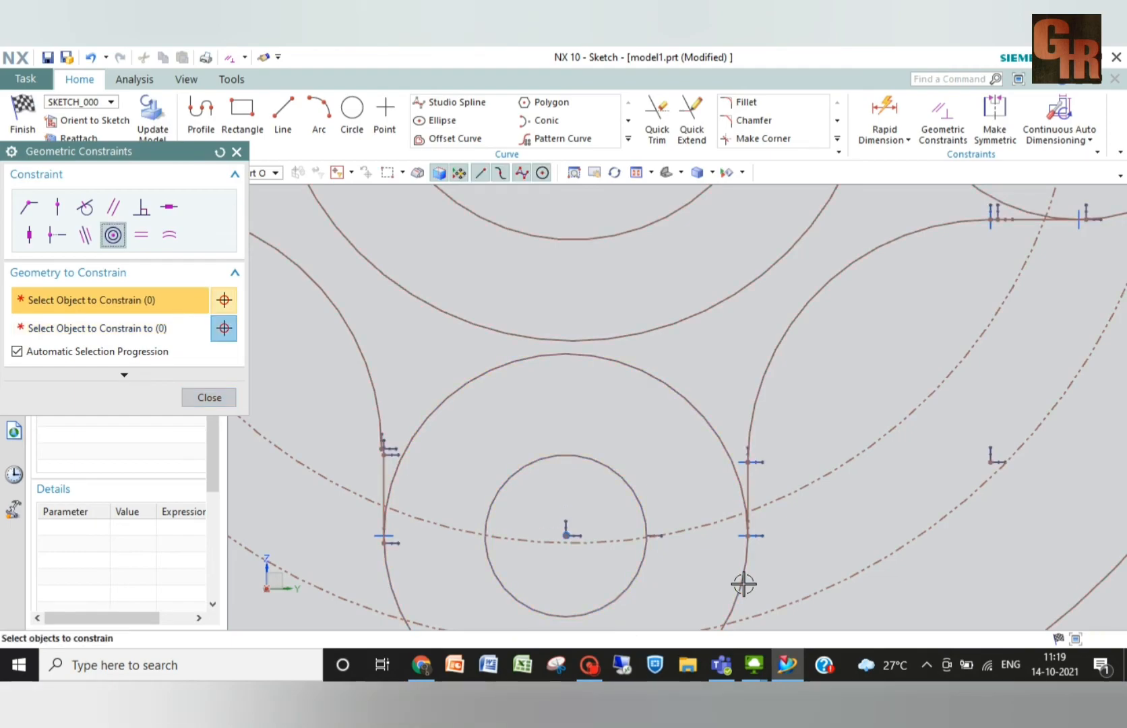
- Apply a Concentric constraint between the inner and outer circles of the left circle pair
scroll(596, 559, "down", 5)
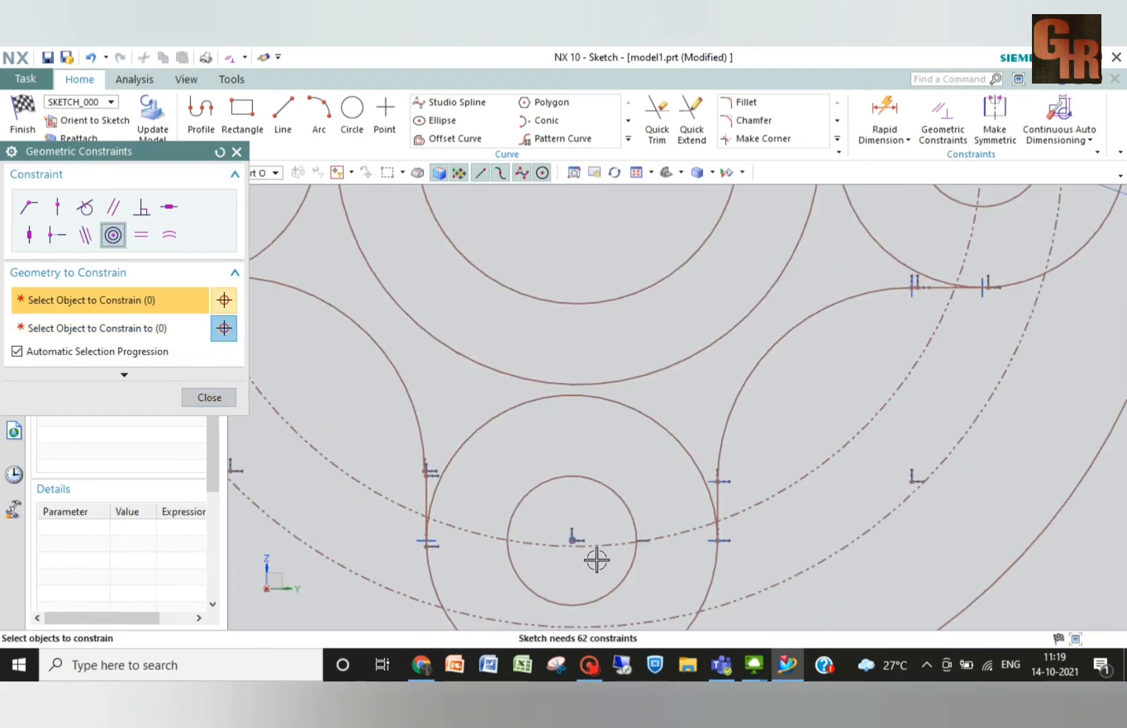
scroll(581, 559, "down", 2)
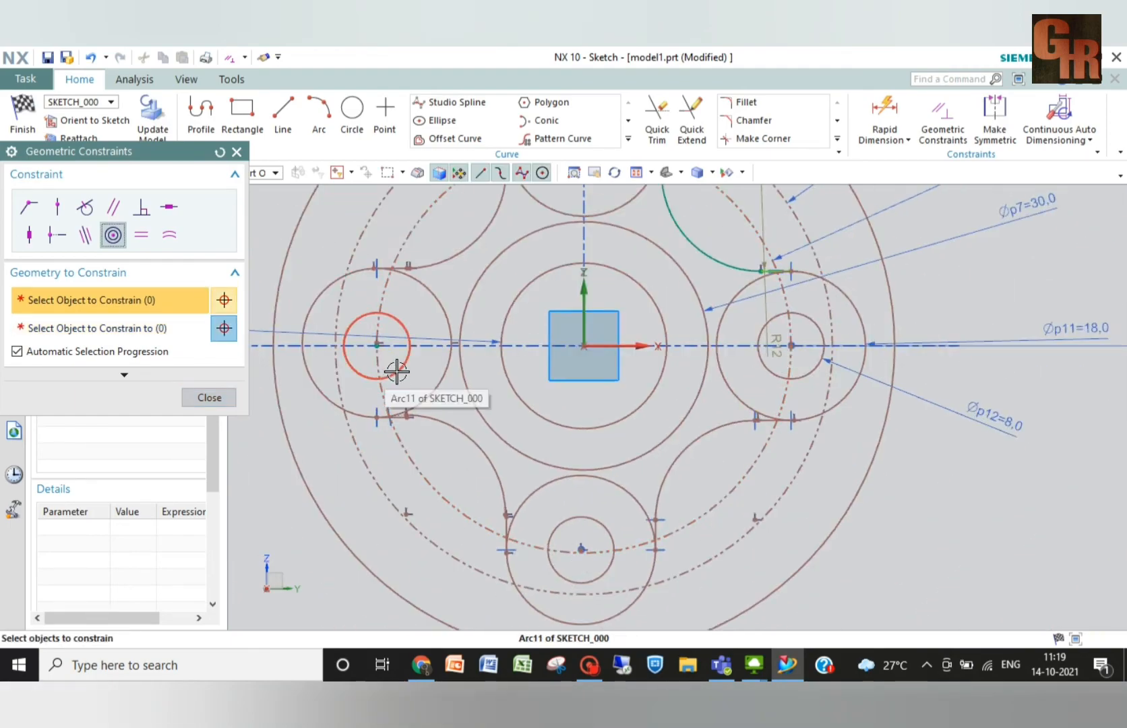
left_click(438, 398)
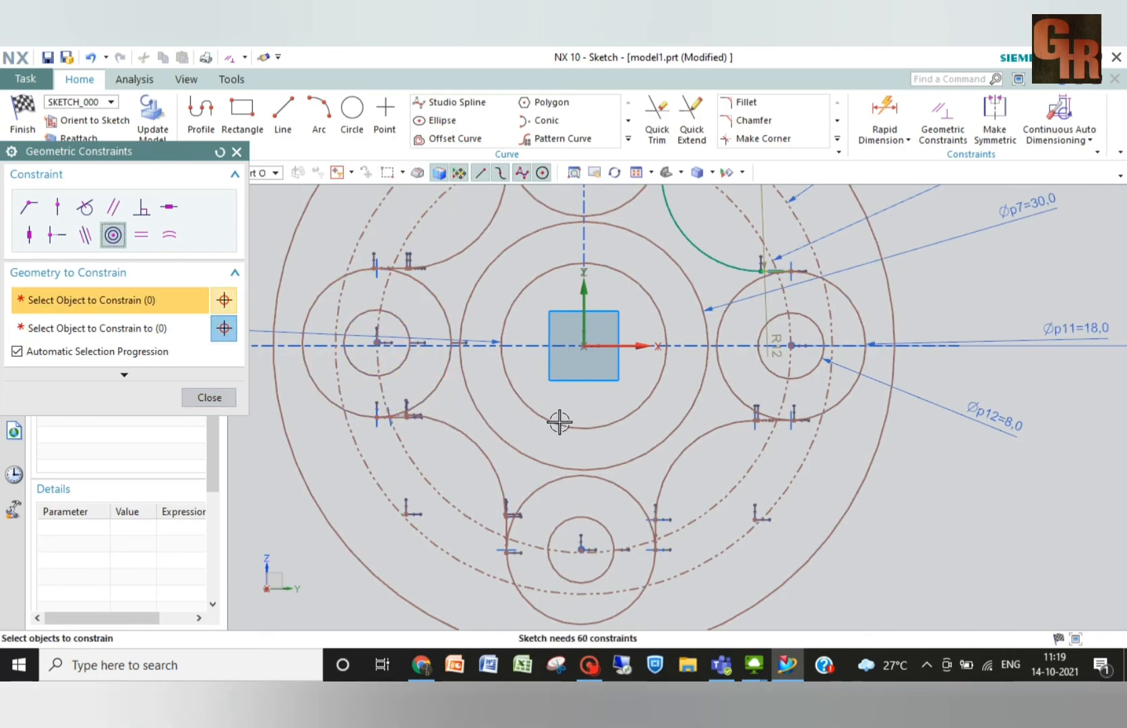
scroll(441, 442, "down", 4)
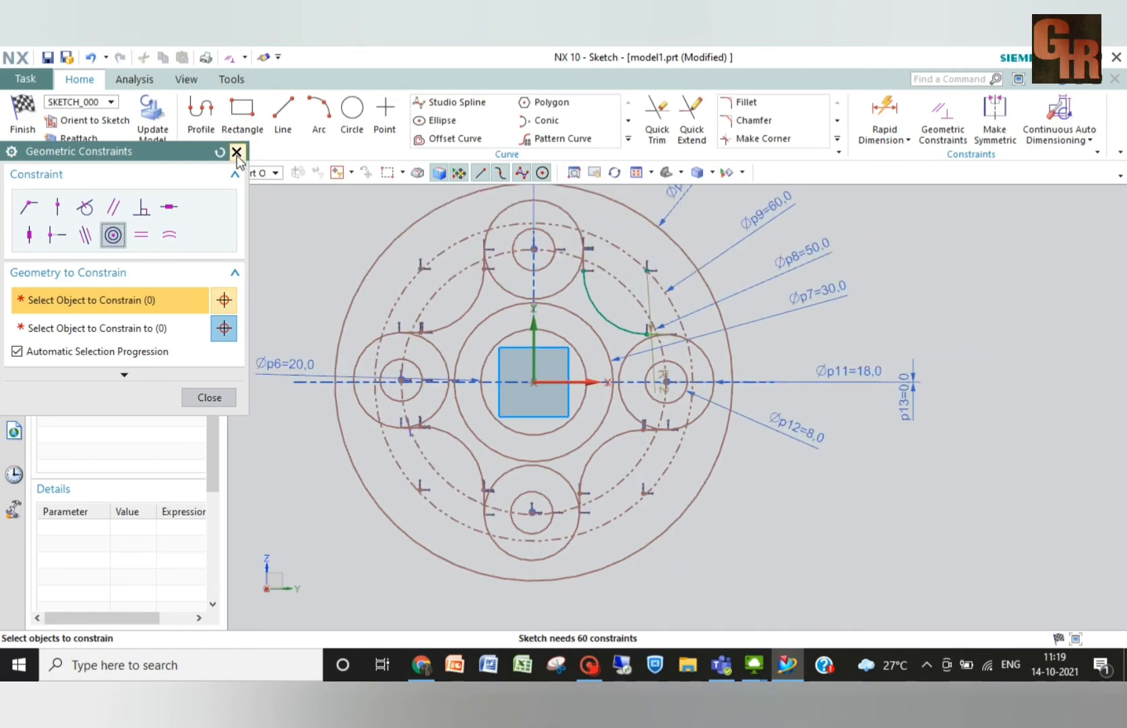
left_click(237, 152)
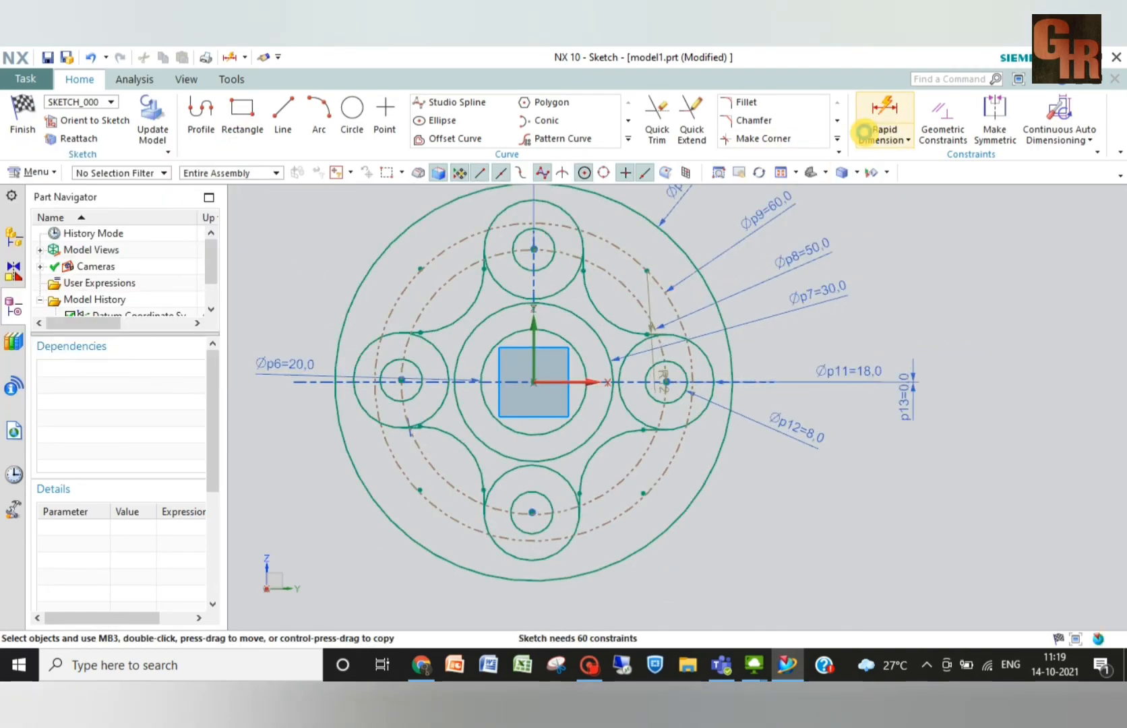
- Add a 25 mm horizontal Rapid Dimension between the vertical axis and the right end of the 50 mm reference circle
left_click(865, 133)
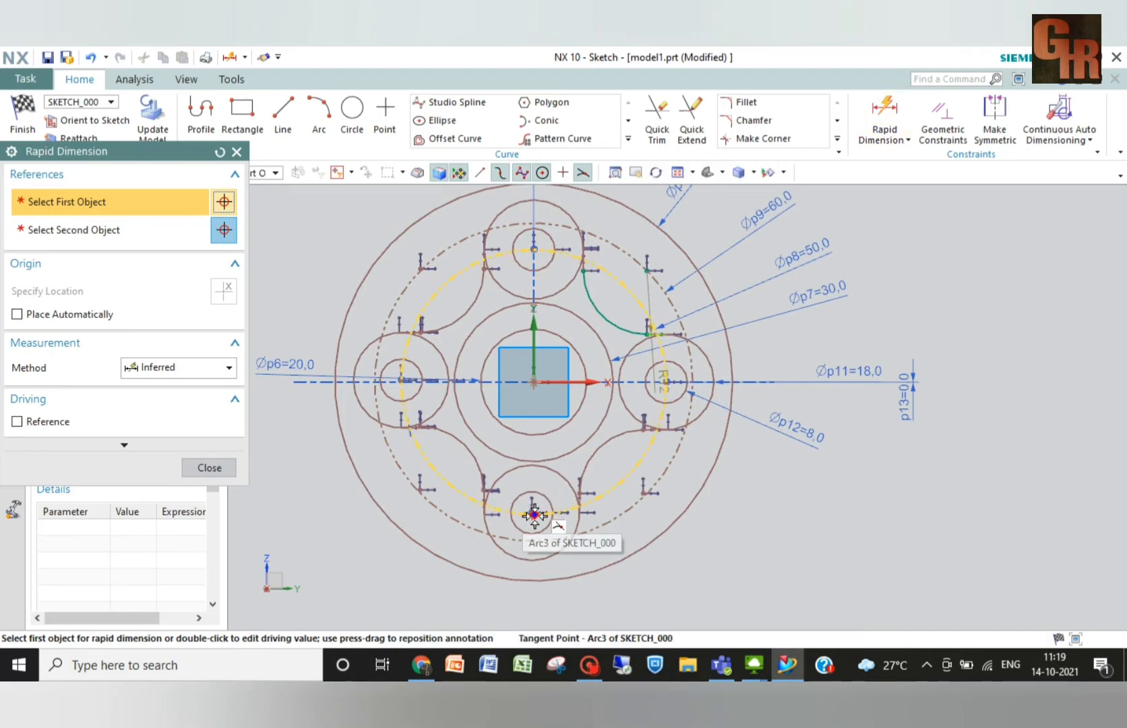
left_click(534, 516)
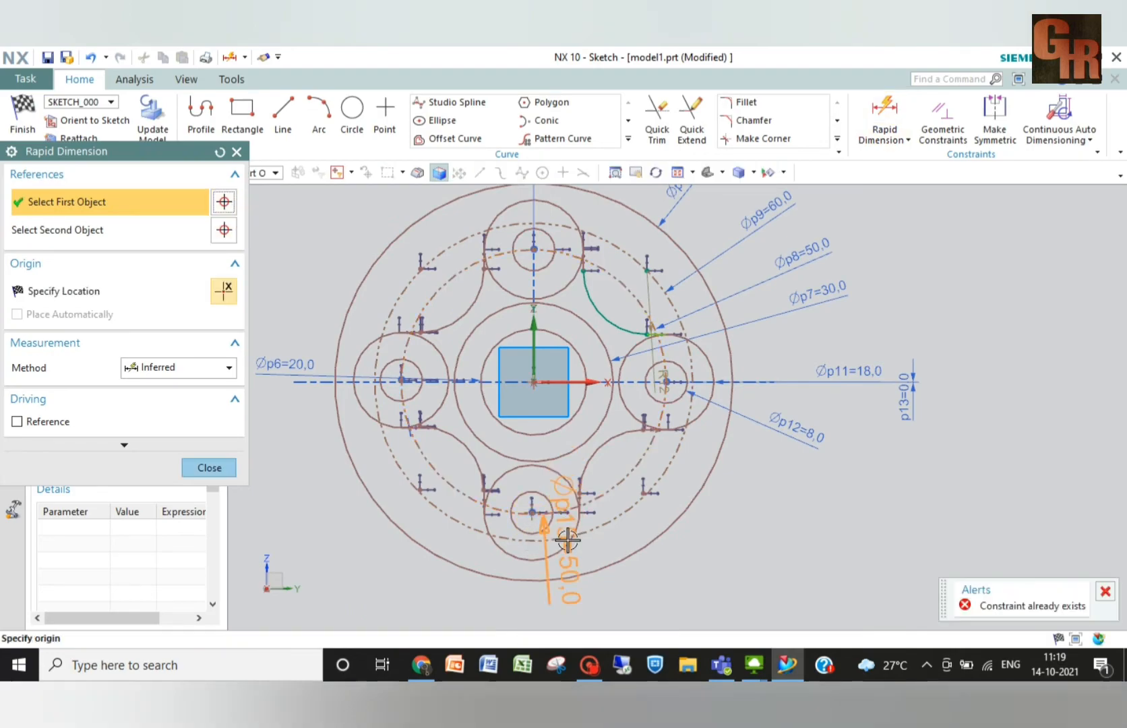
left_click(534, 360)
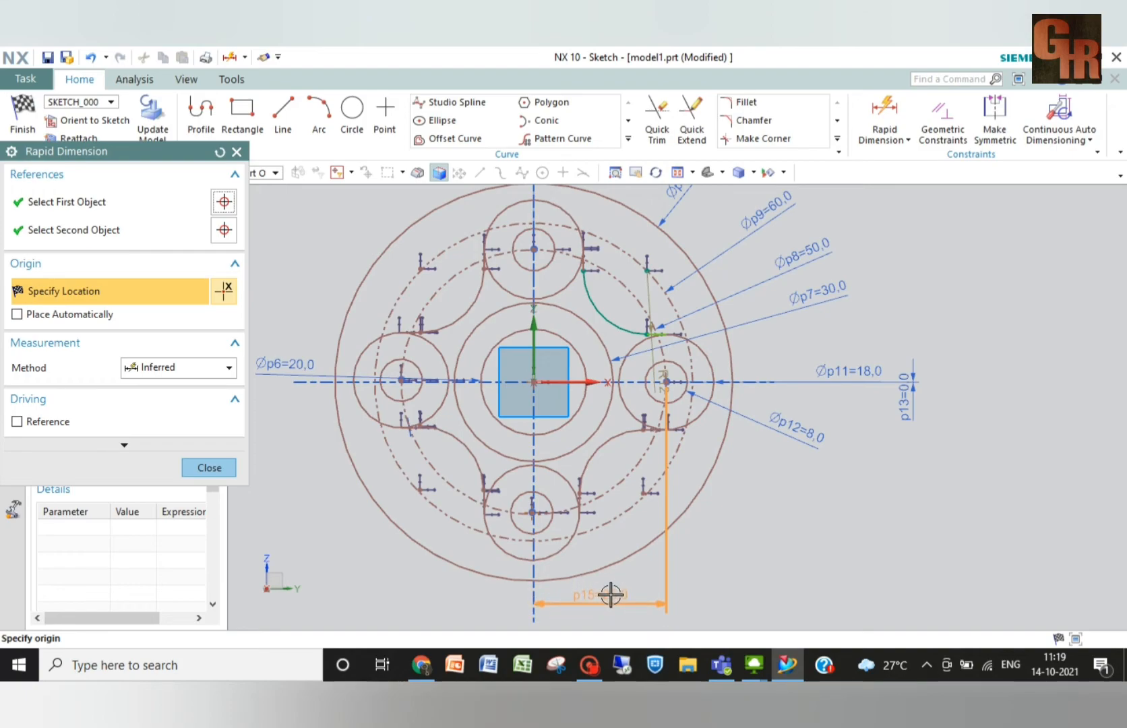
left_click(609, 595)
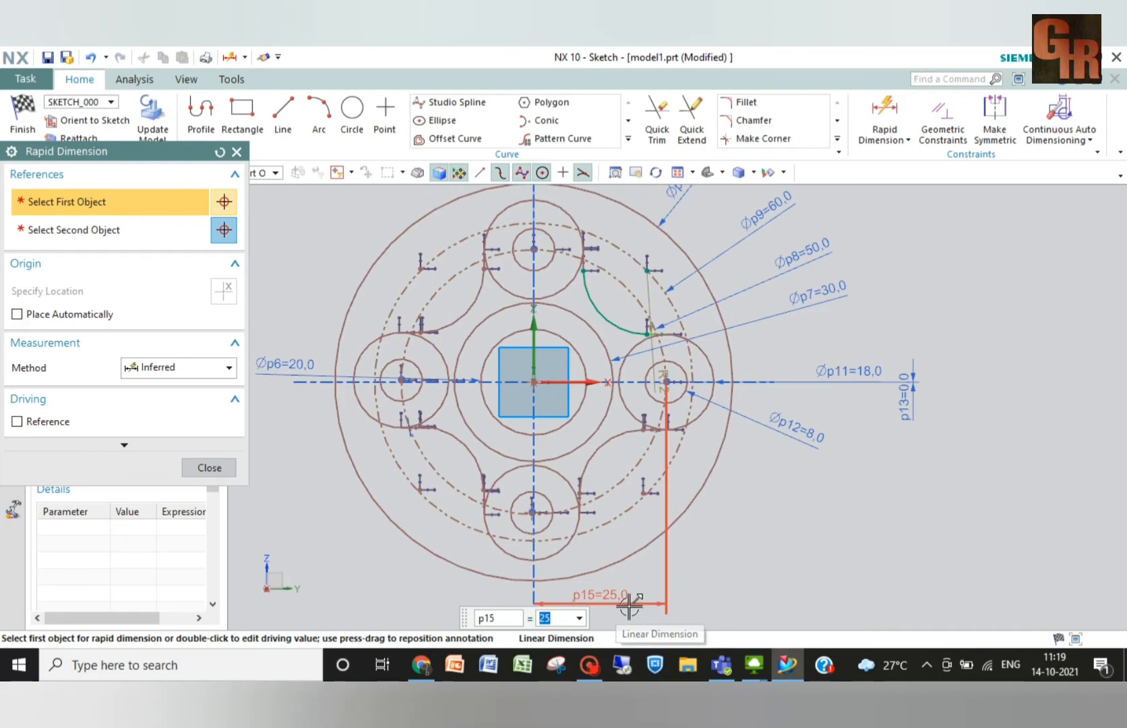
key("Escape")
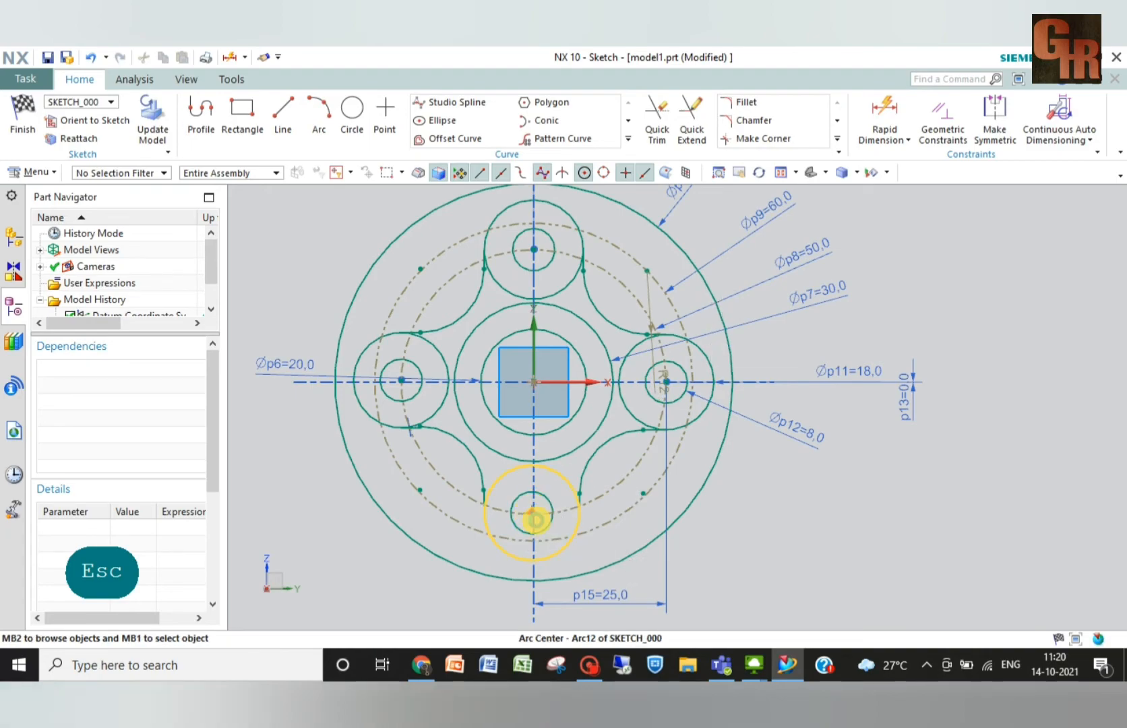
- Dimension the lower circle pair's centre horizontally from the vertical axis and set the distance to 0
left_click(533, 513)
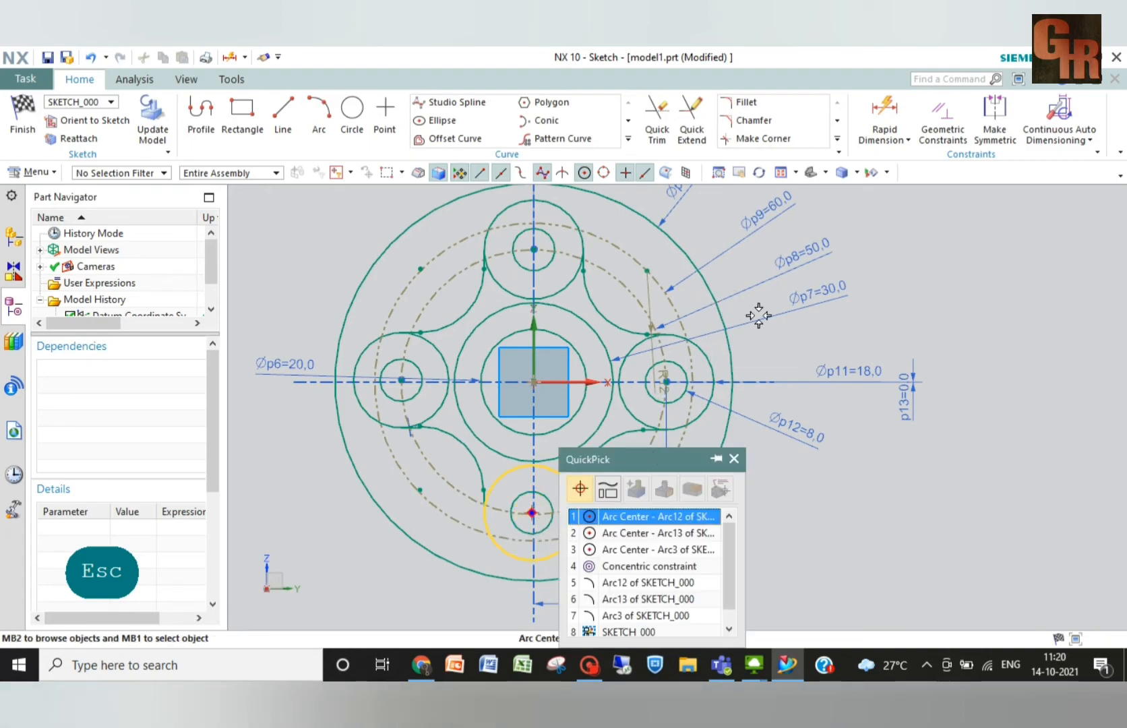
left_click(734, 459)
left_click(885, 111)
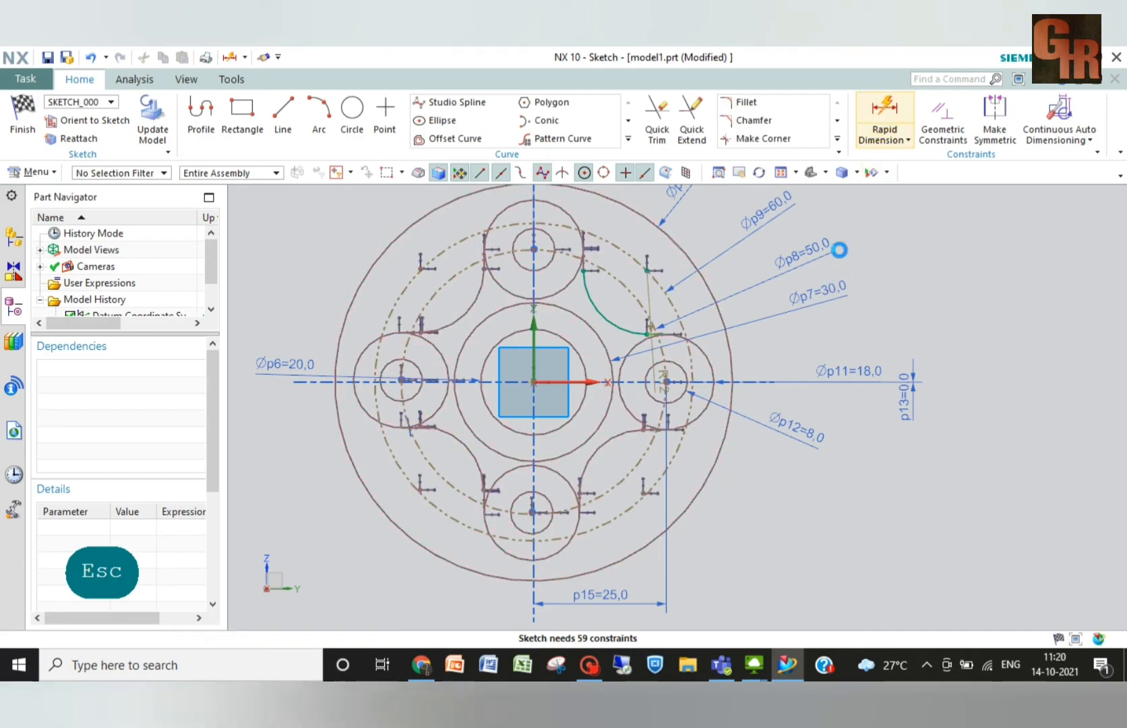
left_click(521, 532)
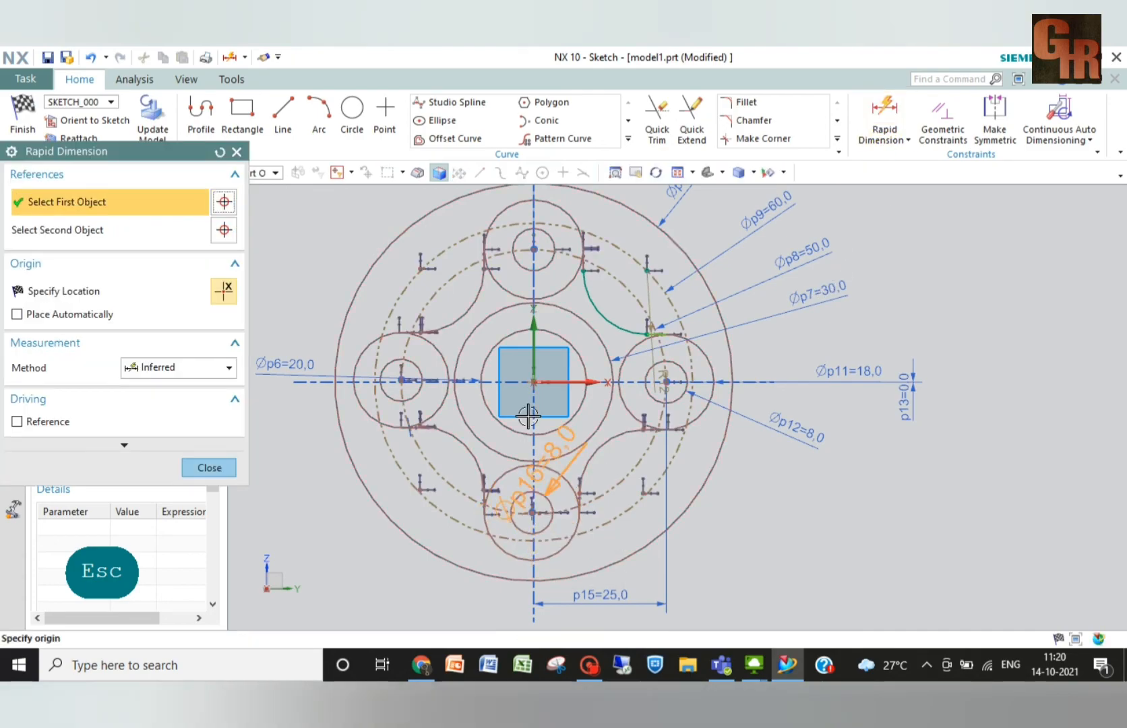
left_click(534, 353)
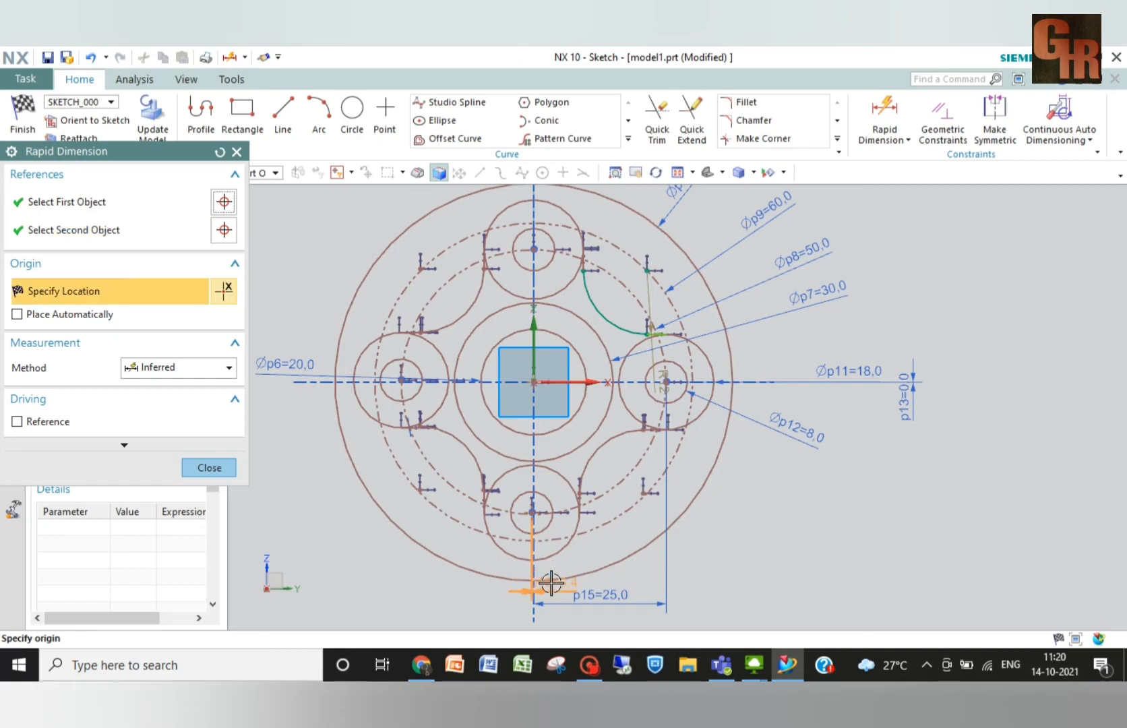
left_click(503, 596)
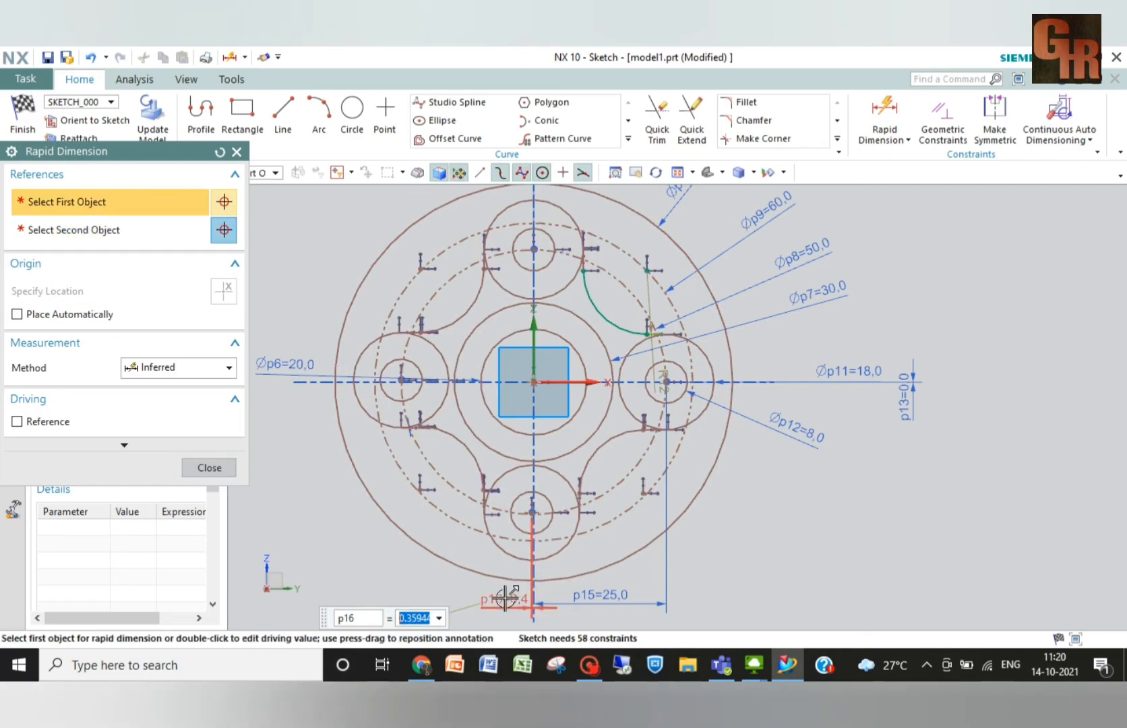
type("0")
key("Return")
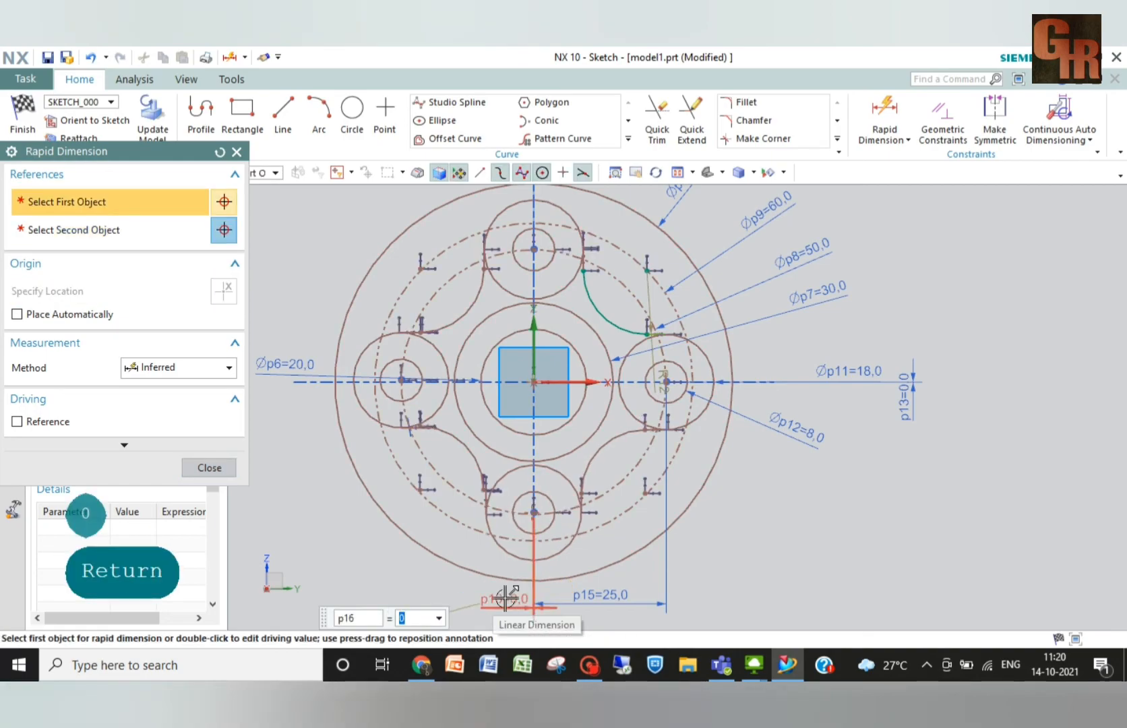
- Dimension the left circle pair's centre vertically from the horizontal axis and set the distance to 0
left_click(401, 378)
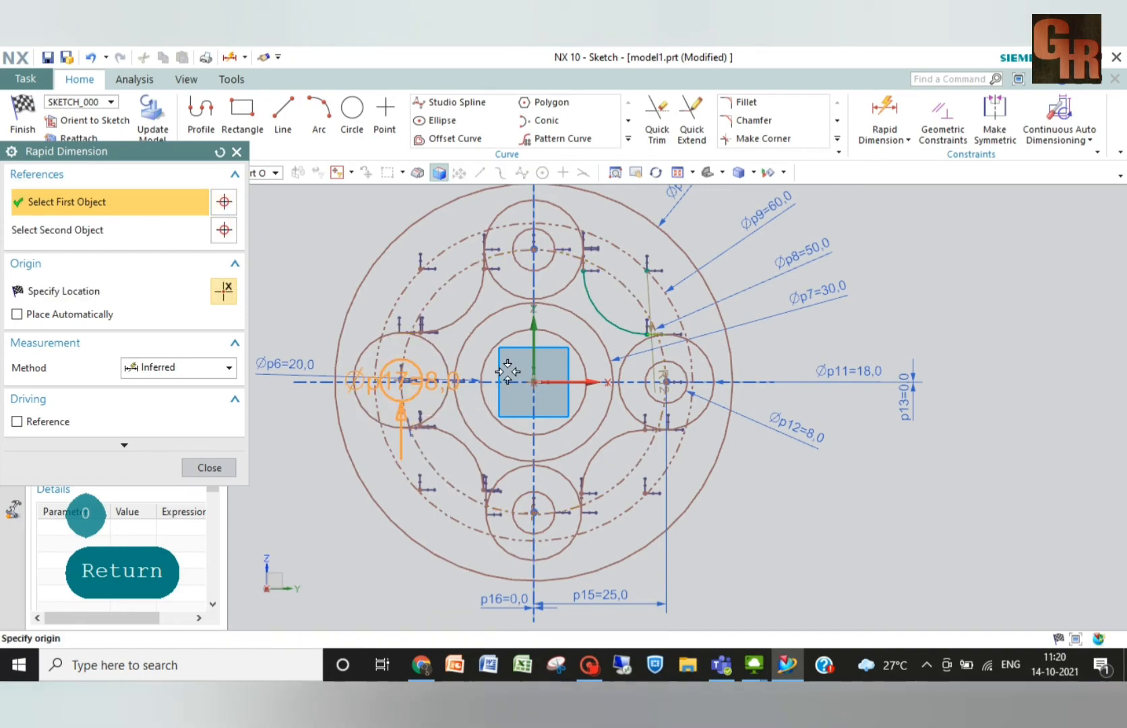
left_click(570, 382)
left_click(301, 403)
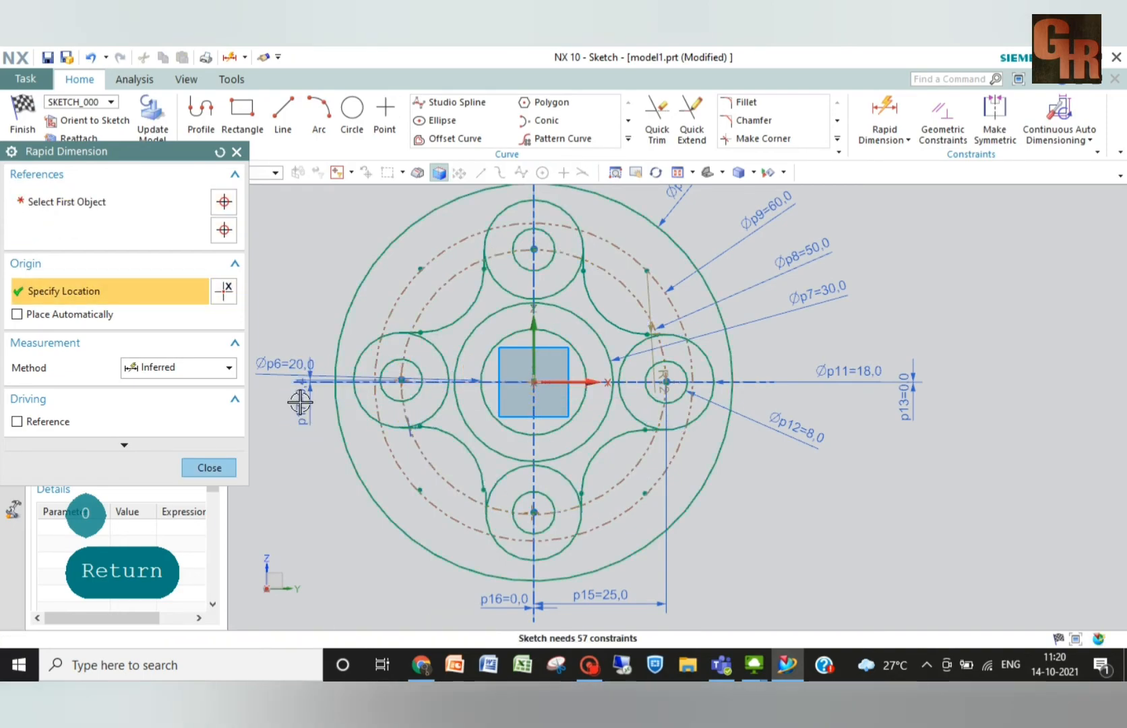
type("0")
key("Return")
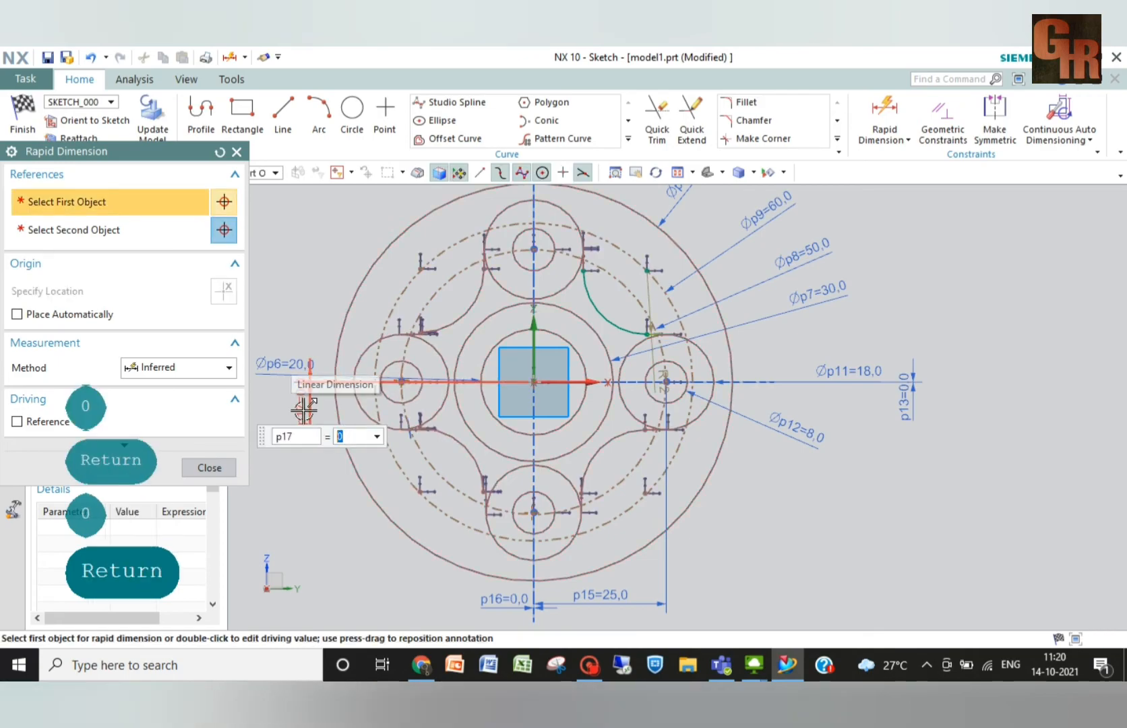
left_click(212, 469)
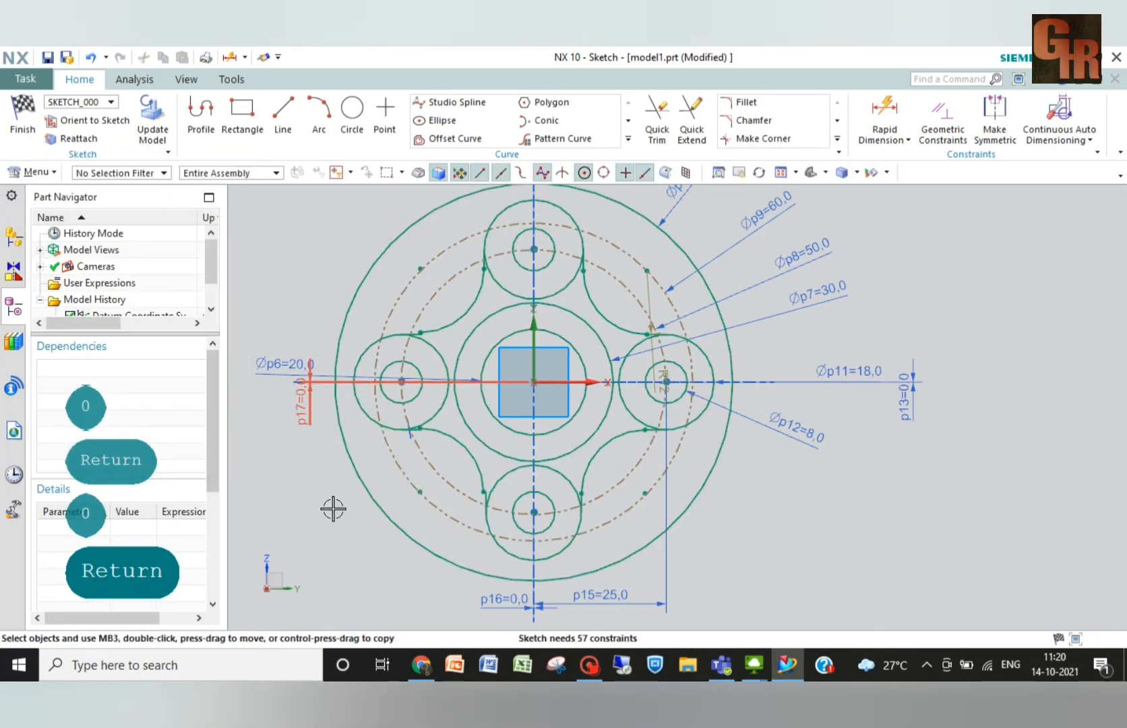
left_click(327, 538)
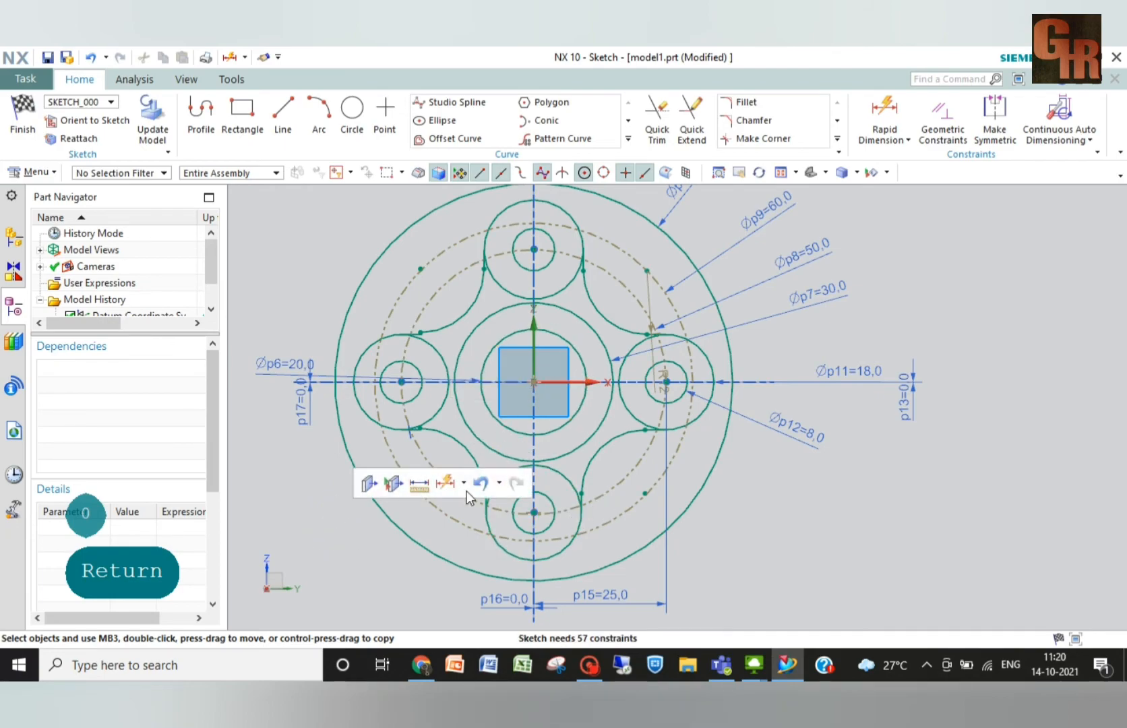
- Apply a Tangent constraint between the upper-left connection's fillet arc and its horizontal line at the left outer circle
scroll(416, 326, "up", 5)
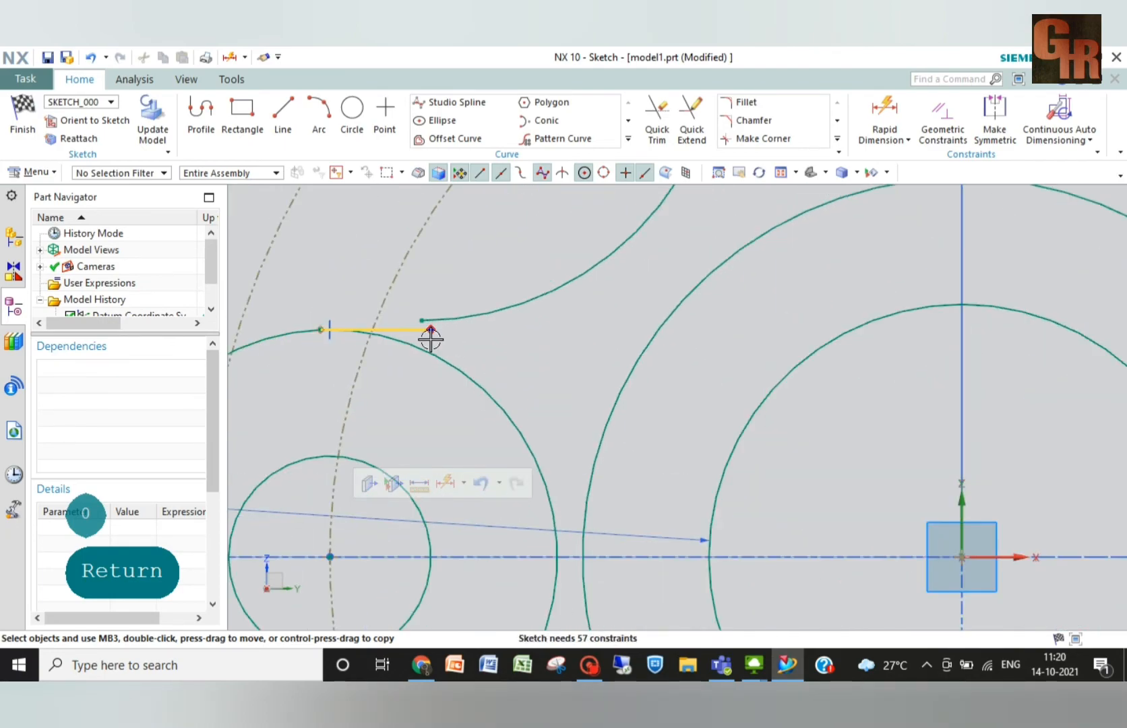
left_click(943, 116)
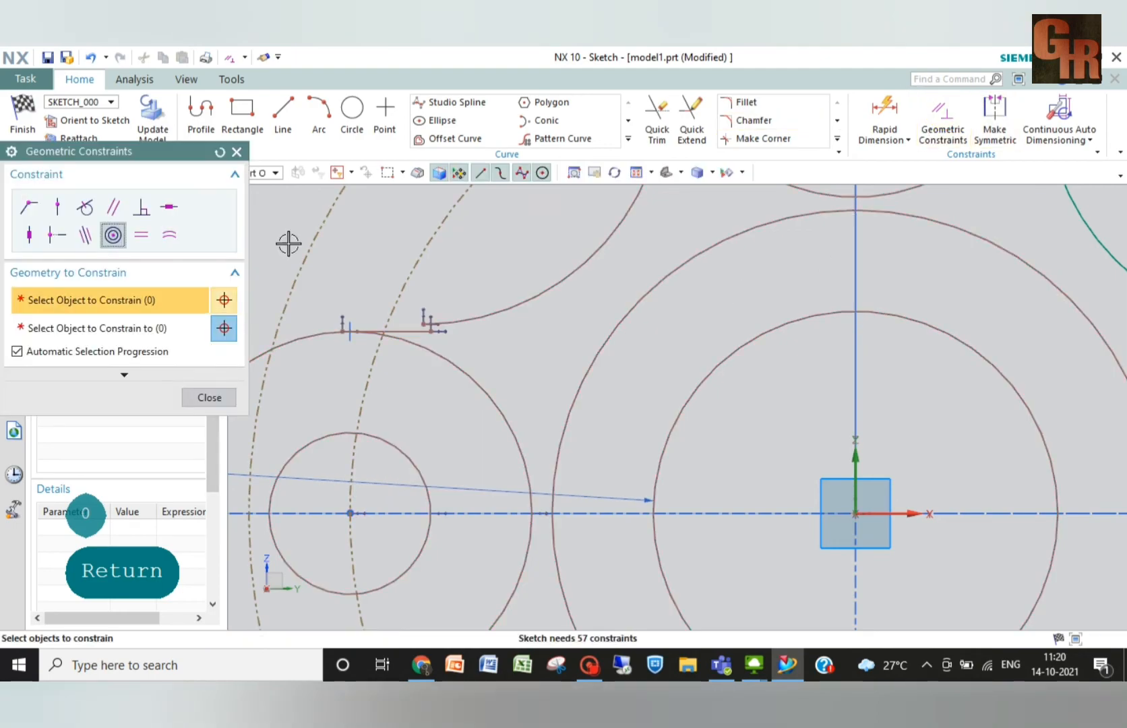
left_click(95, 207)
left_click(484, 315)
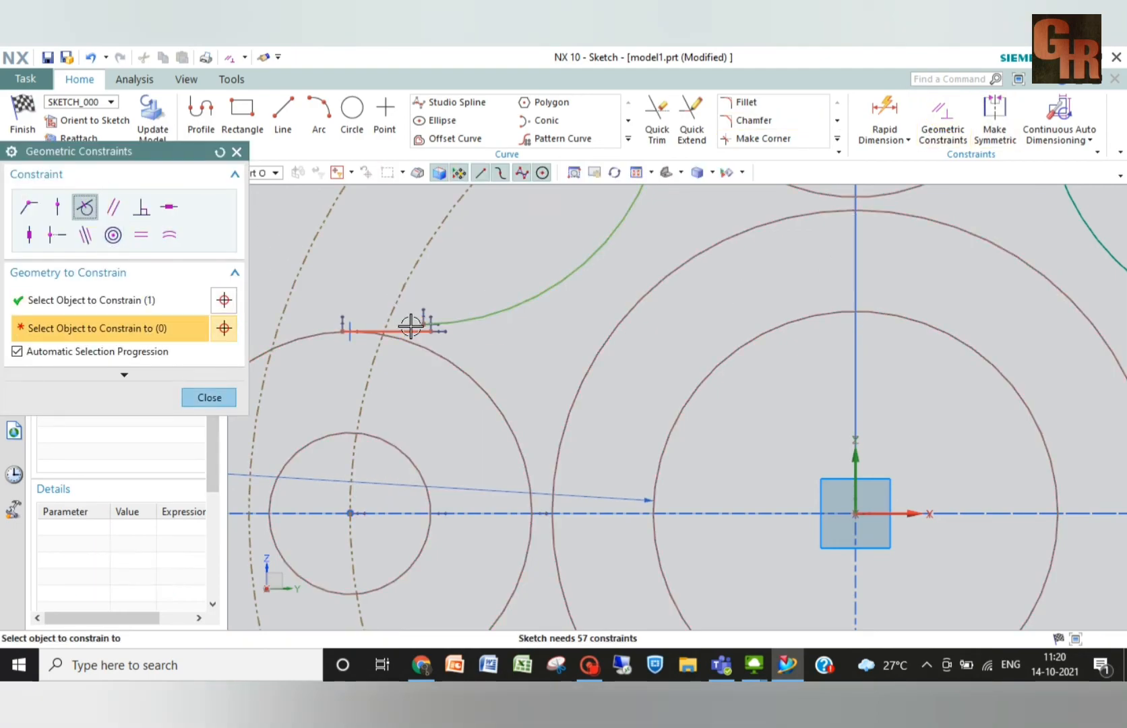
scroll(412, 382, "down", 4)
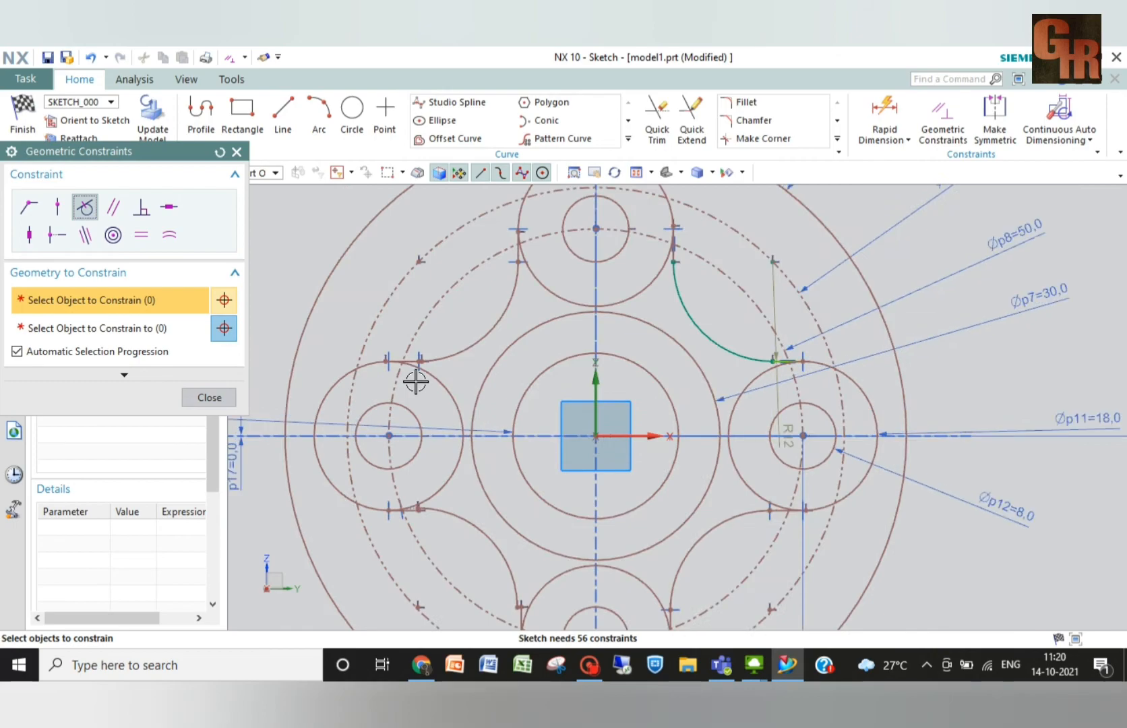
- Apply a Tangent constraint between the lower-left connection's short line at the left outer circle and its fillet arc
scroll(416, 382, "up", 6)
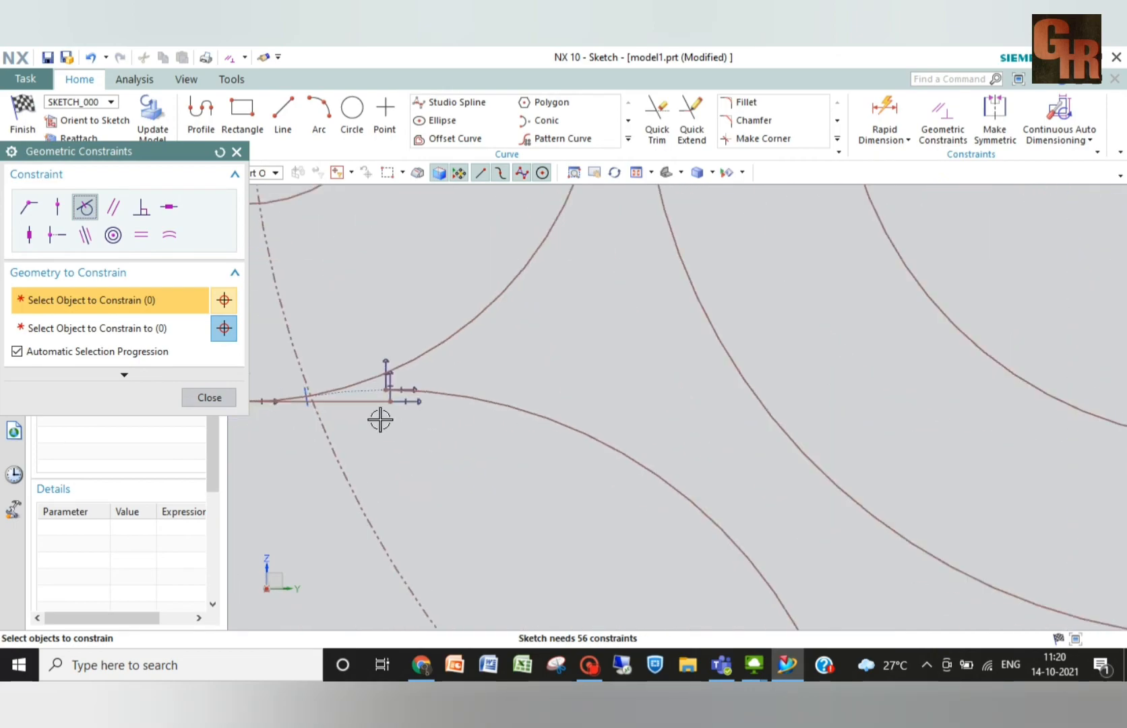
left_click(365, 407)
left_click(432, 396)
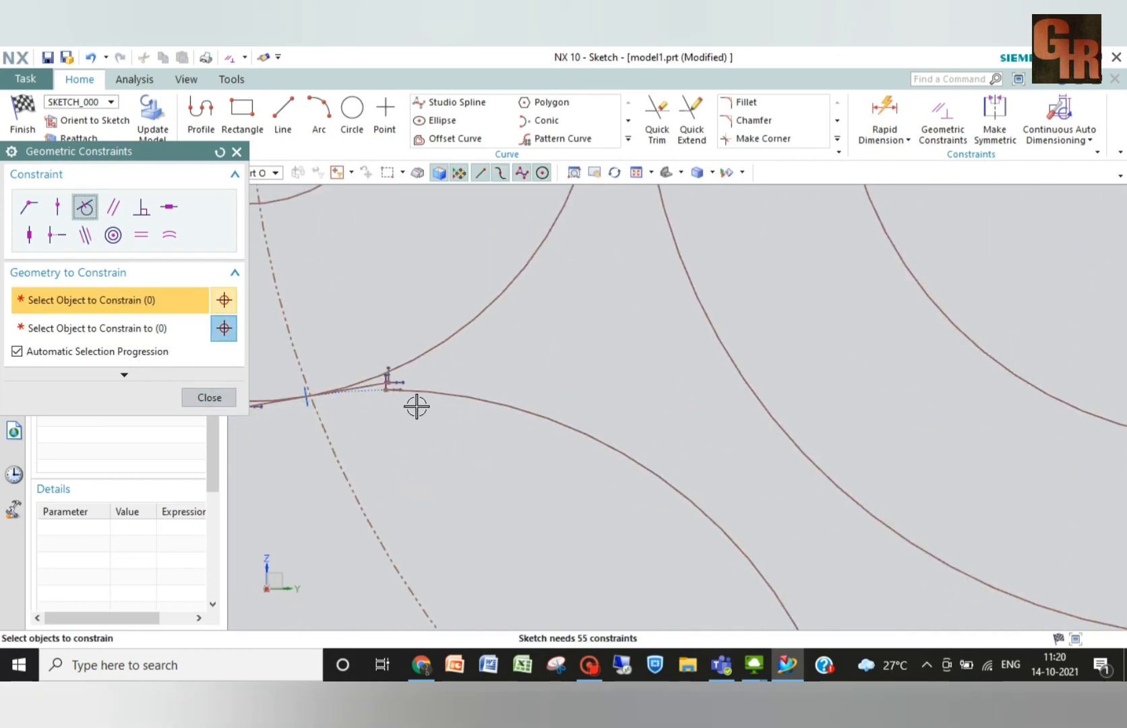
scroll(450, 407, "down", 2)
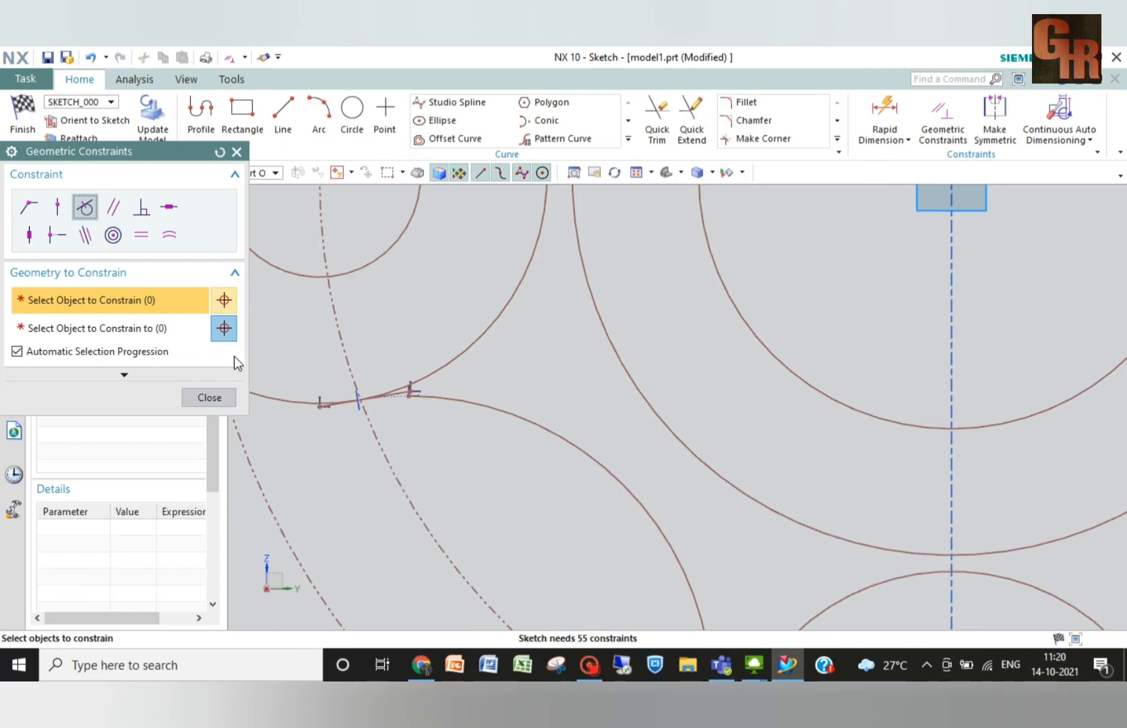
left_click(210, 396)
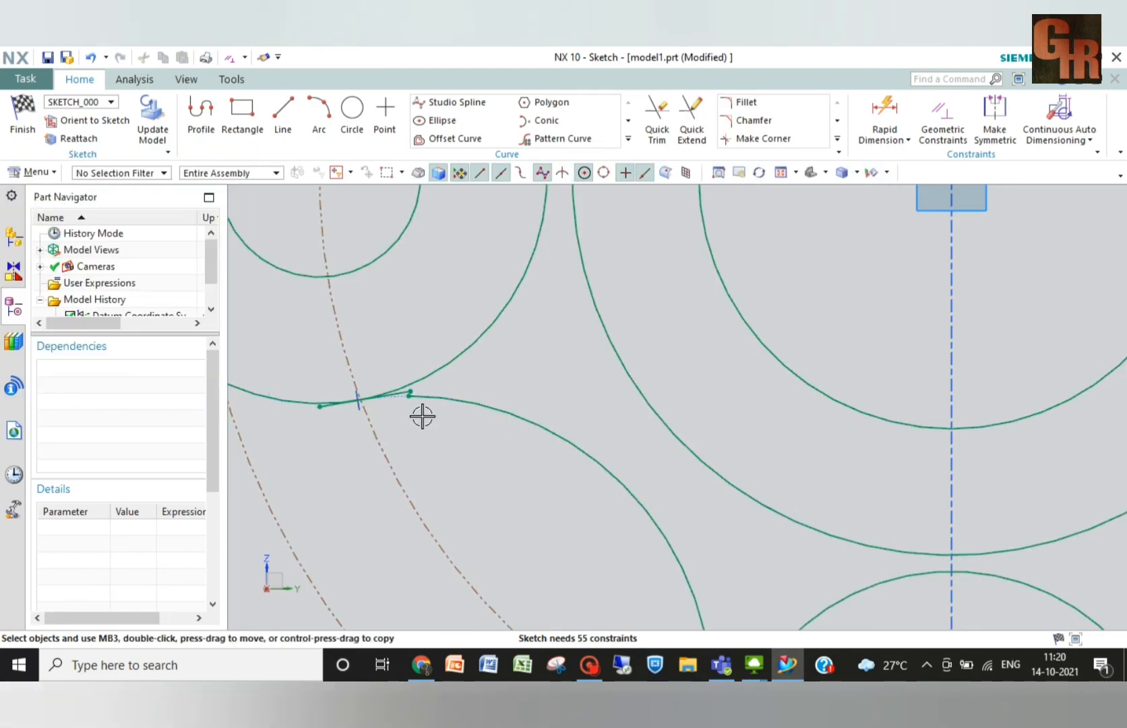
- Extend the lower-left fillet arc to the left outer circle and trim away the short line left over there
left_click(655, 118)
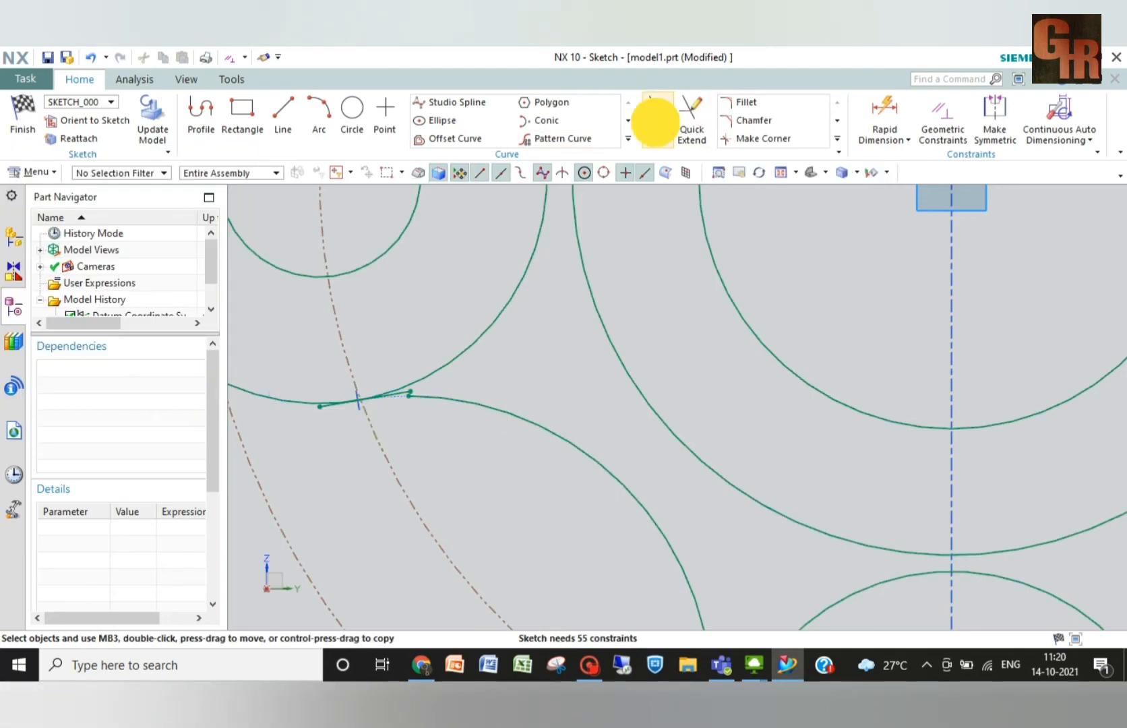
left_click(420, 396)
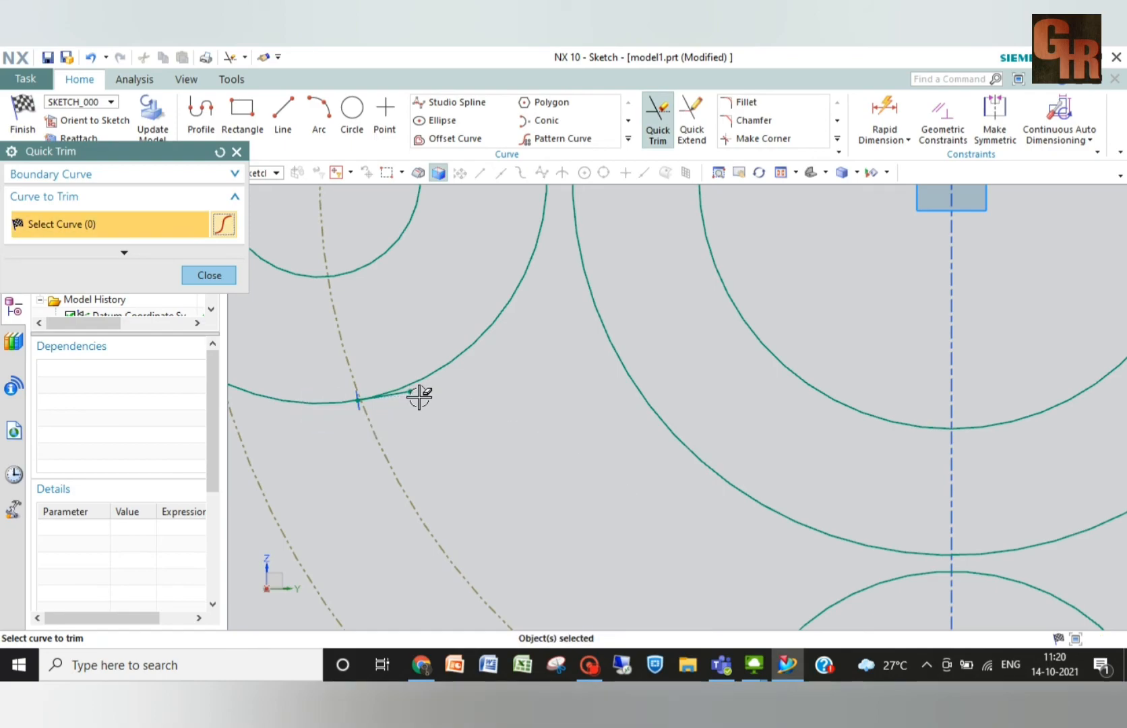
key("ctrl+z")
left_click(693, 121)
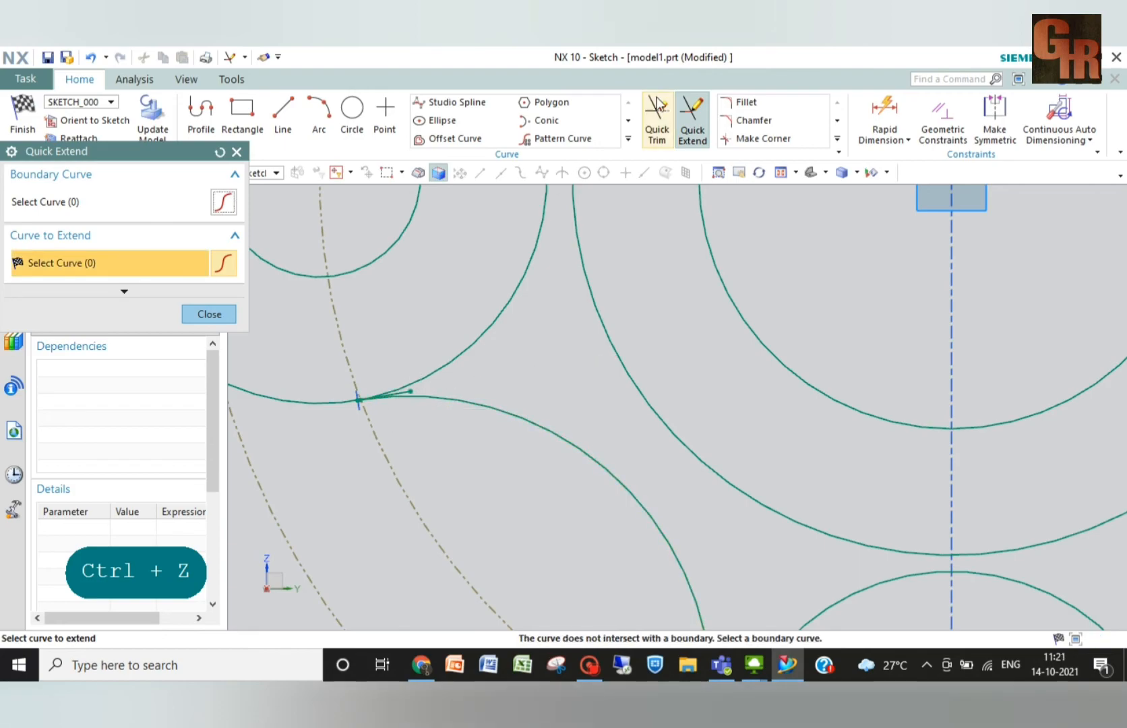
left_click(657, 108)
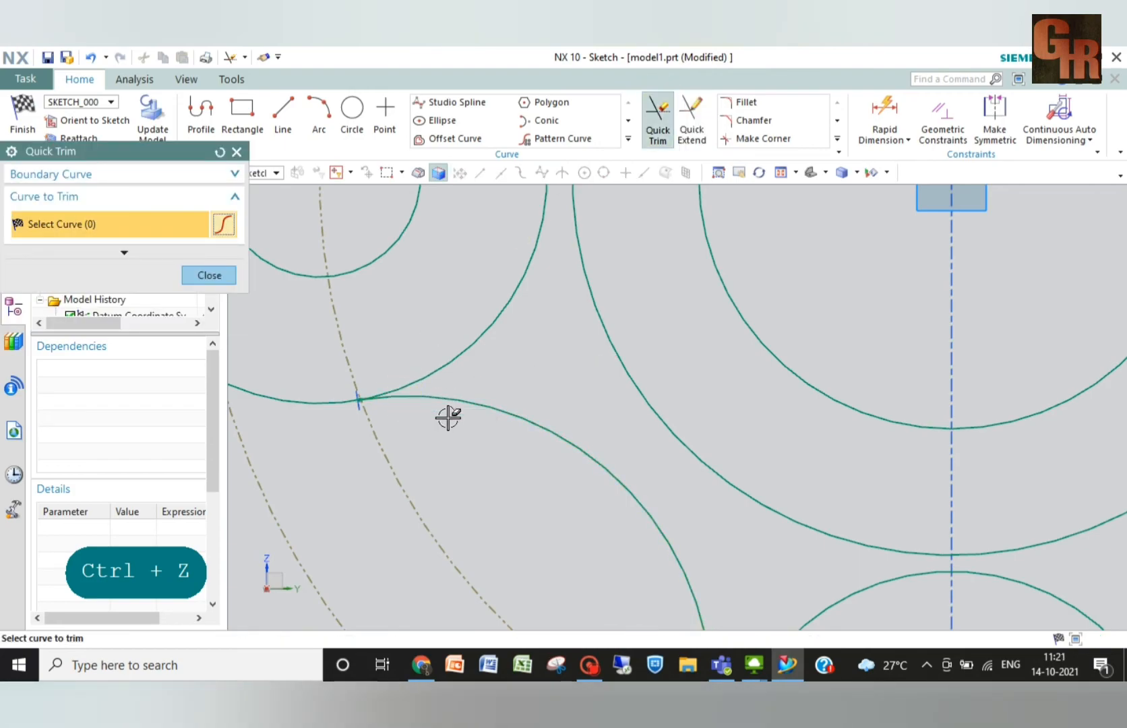
scroll(448, 418, "down", 5)
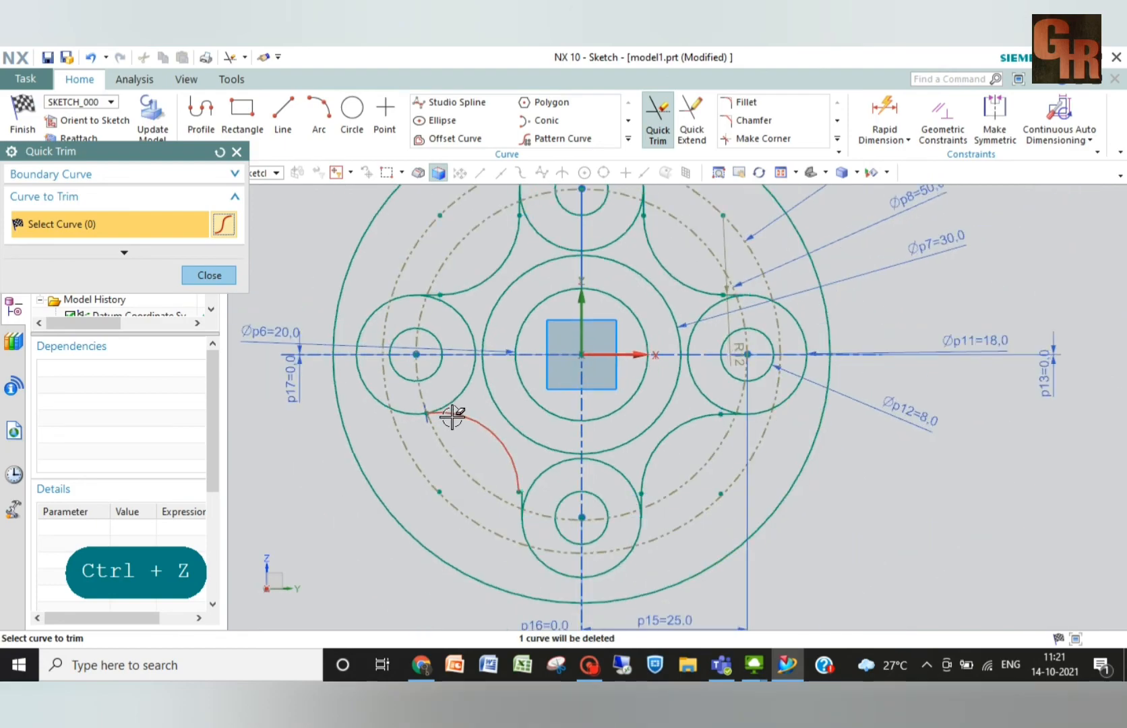
- Apply a Tangent constraint between the short vertical line on the lower outer circle's left side and the adjoining fillet arc
scroll(532, 503, "up", 5)
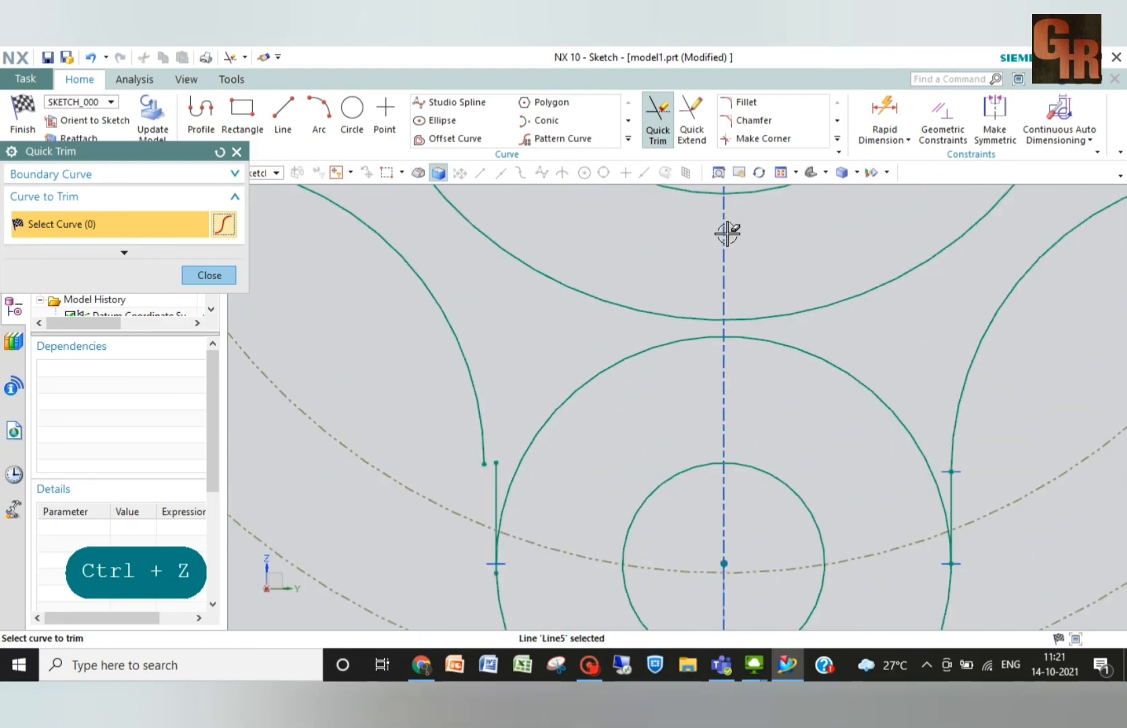
left_click(943, 116)
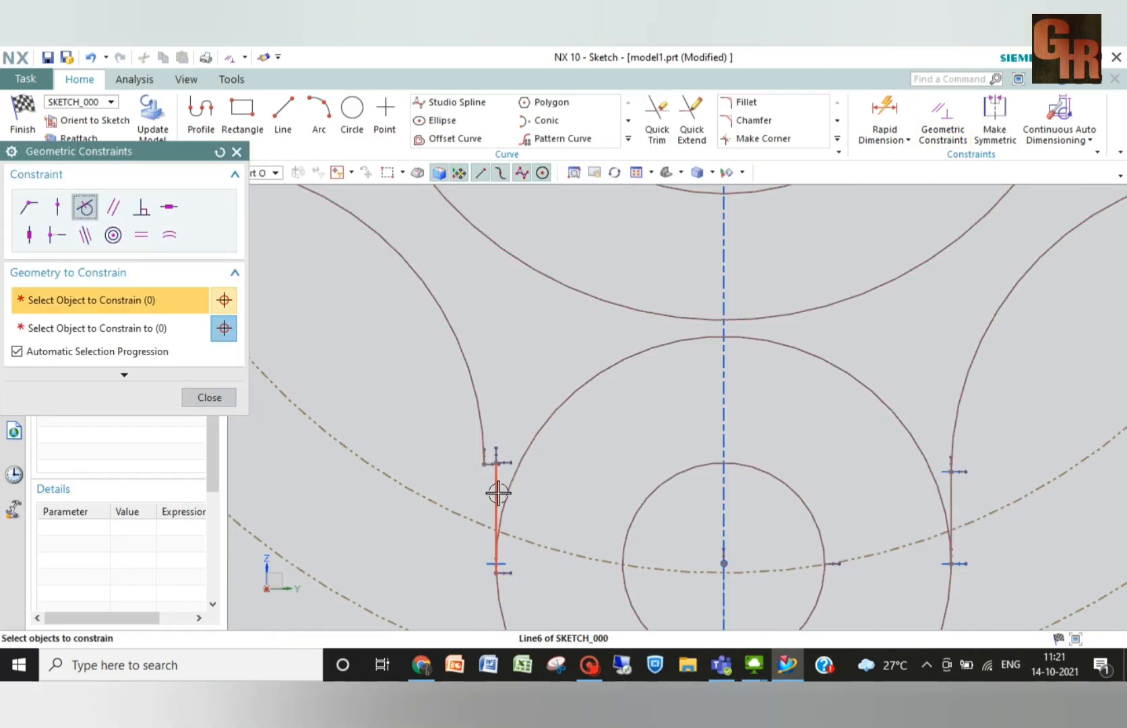
left_click(499, 494)
left_click(487, 439)
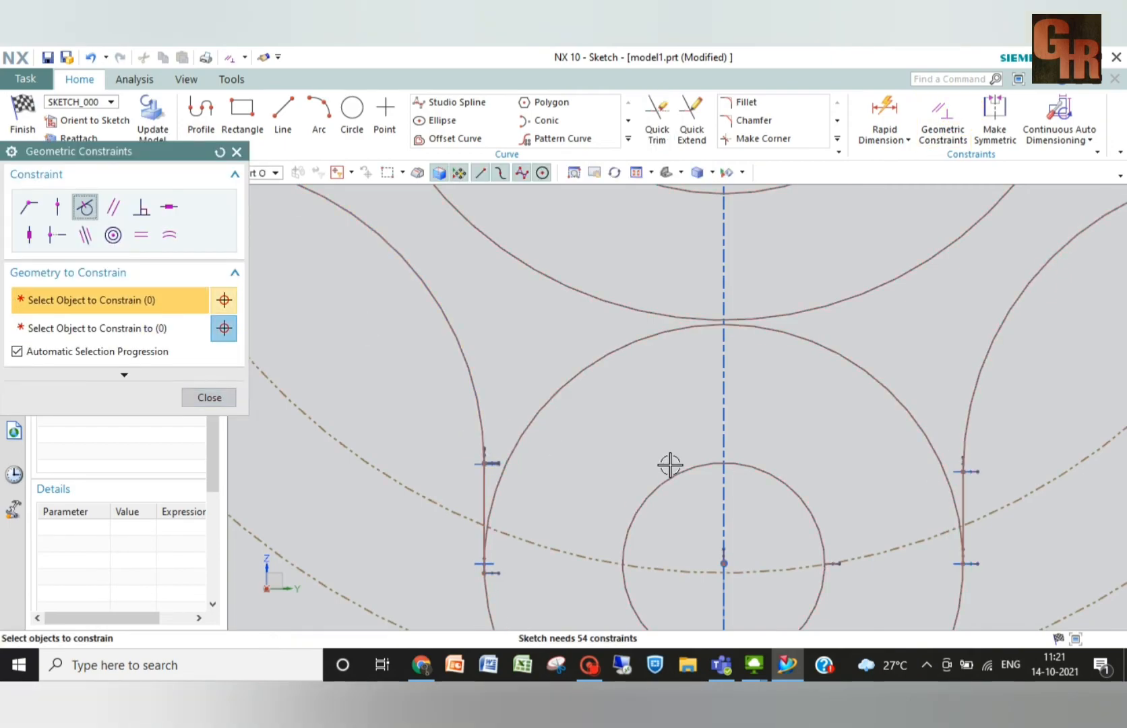
- Examine the fillet connections between the four circle pairs across the whole sketch and leave the geometric constraints
scroll(730, 481, "down", 6)
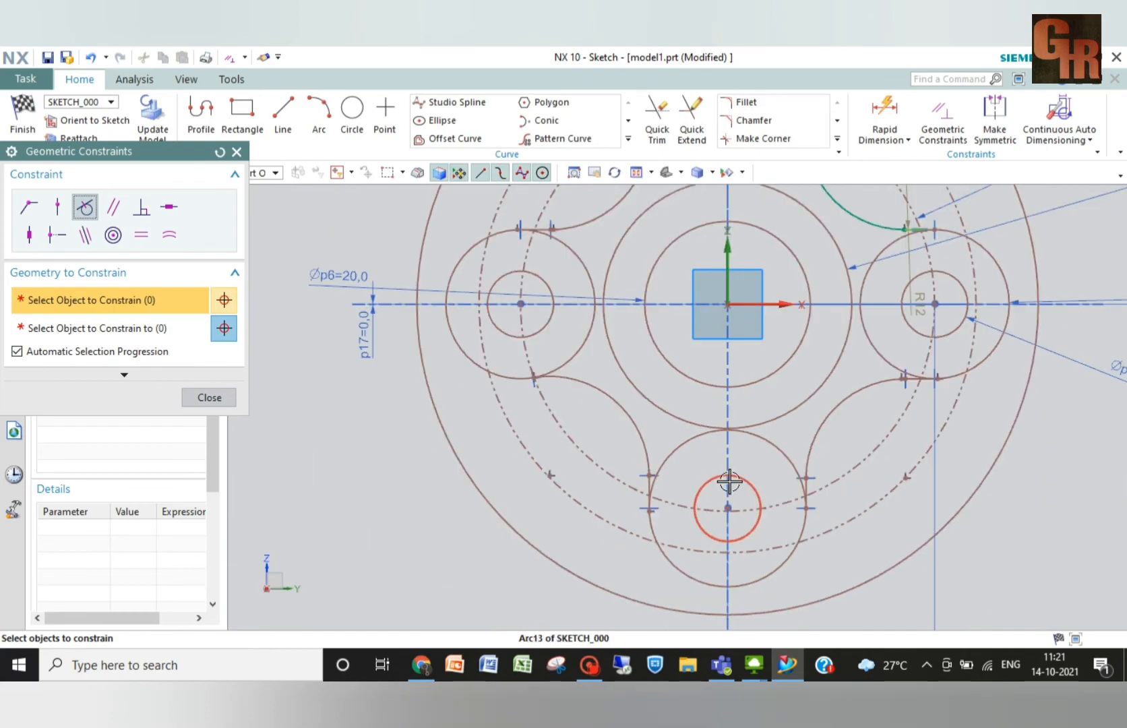
scroll(729, 481, "down", 1)
scroll(882, 495, "up", 1)
left_click(911, 498)
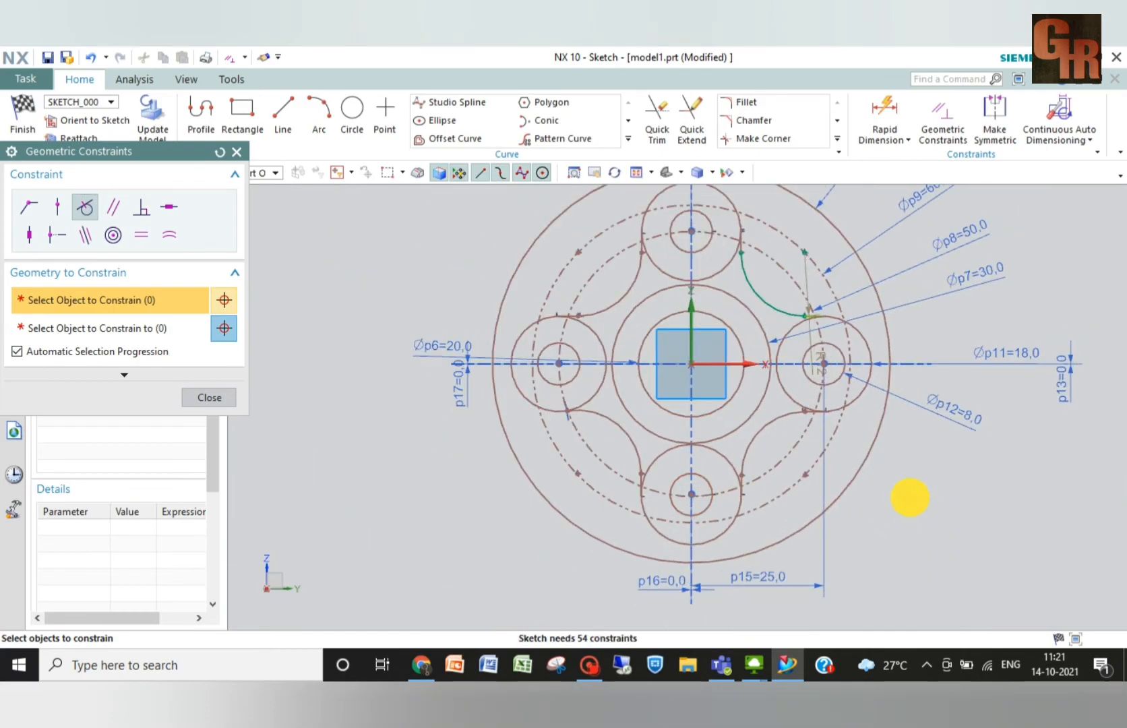
scroll(826, 324, "down", 3)
scroll(826, 317, "up", 8)
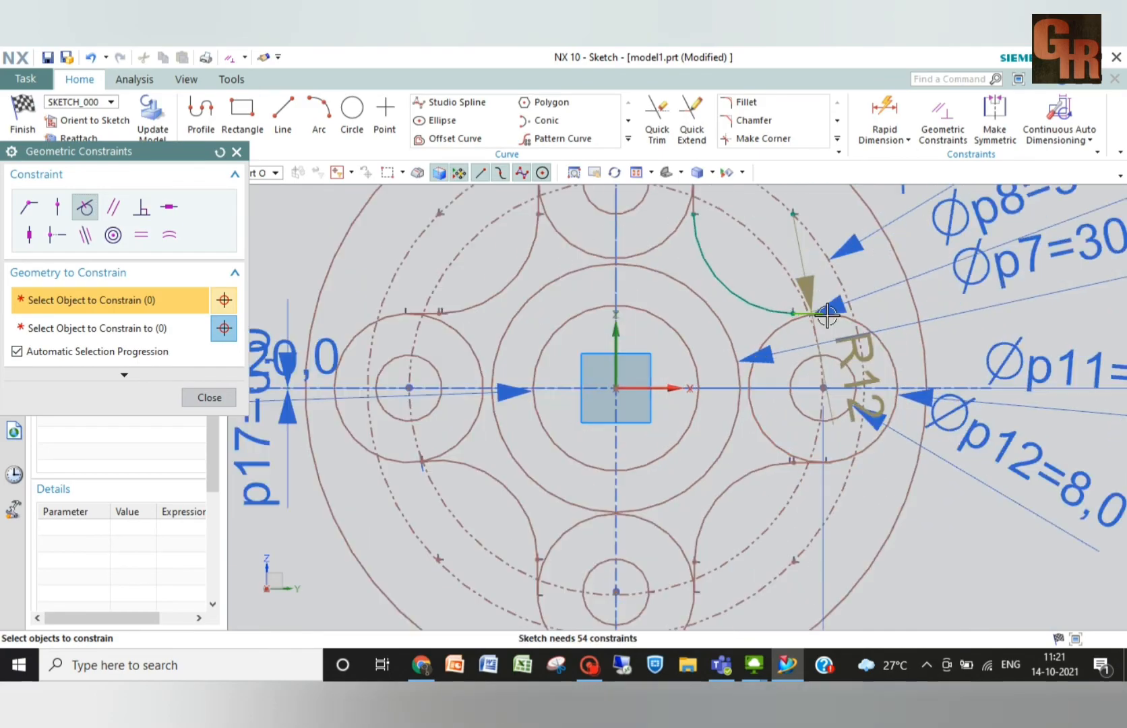
scroll(826, 309, "down", 4)
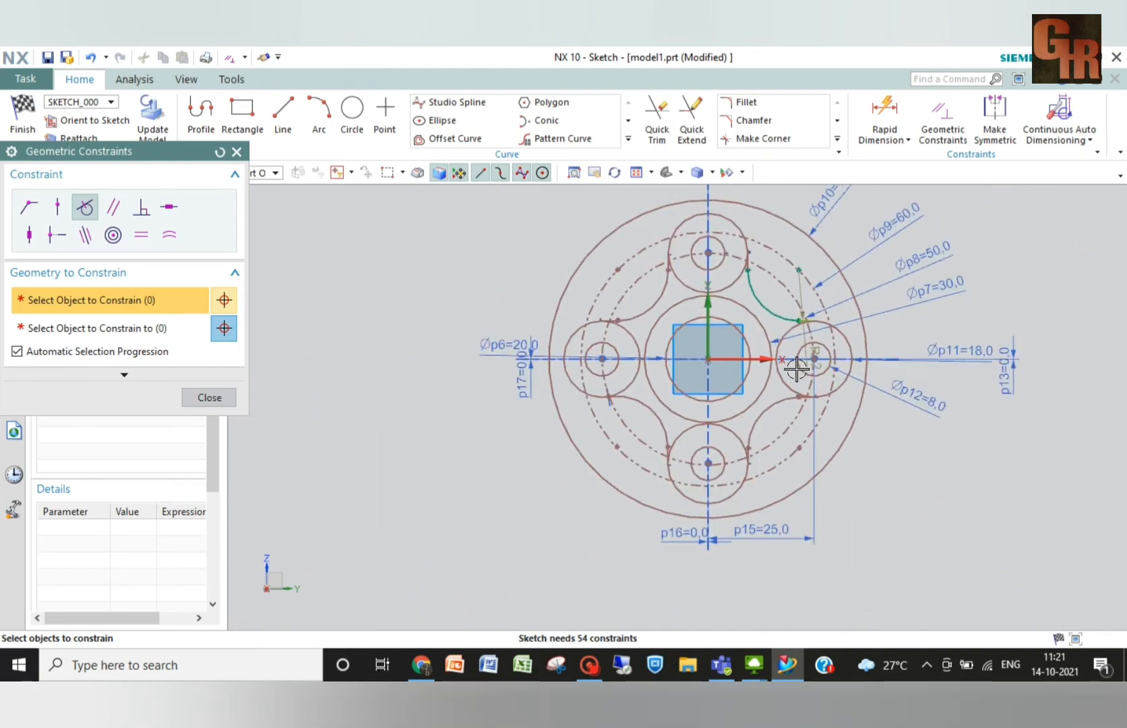
scroll(859, 506, "up", 1)
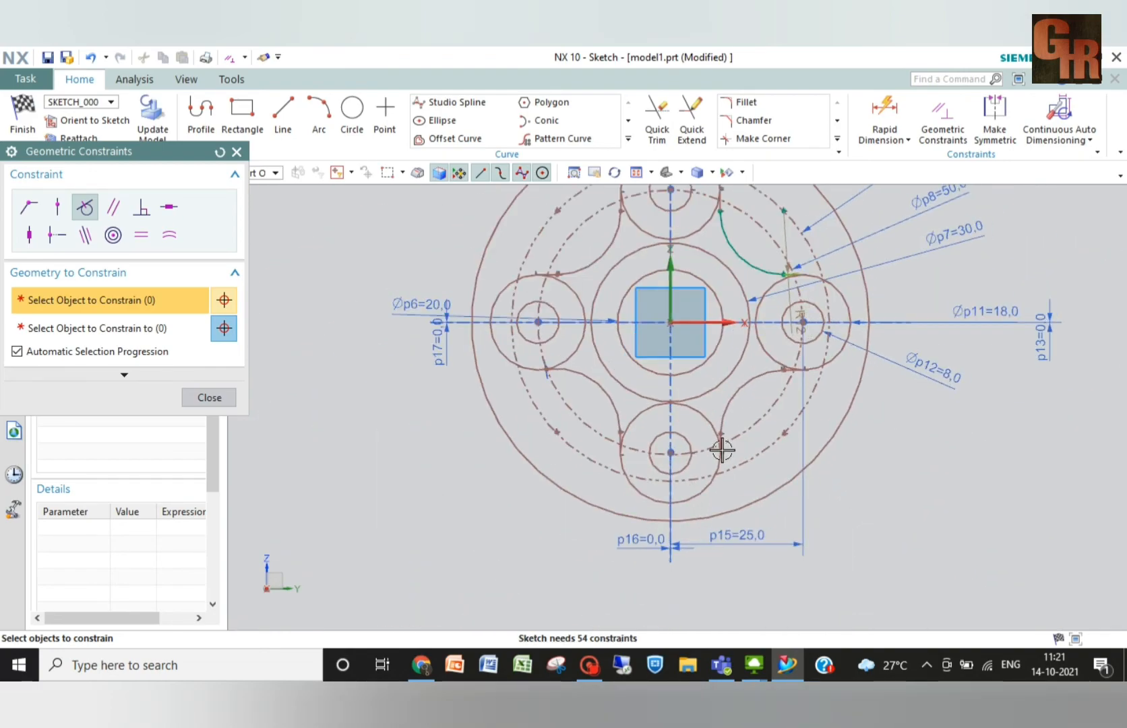
left_click(201, 396)
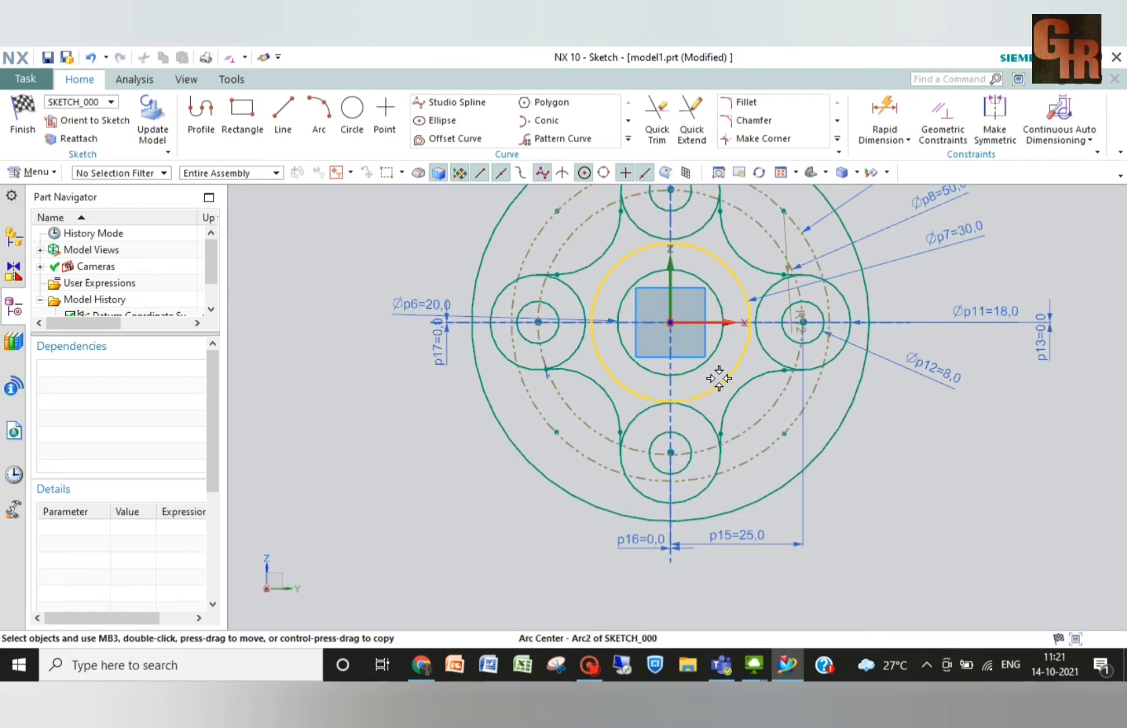
scroll(745, 426, "up", 2)
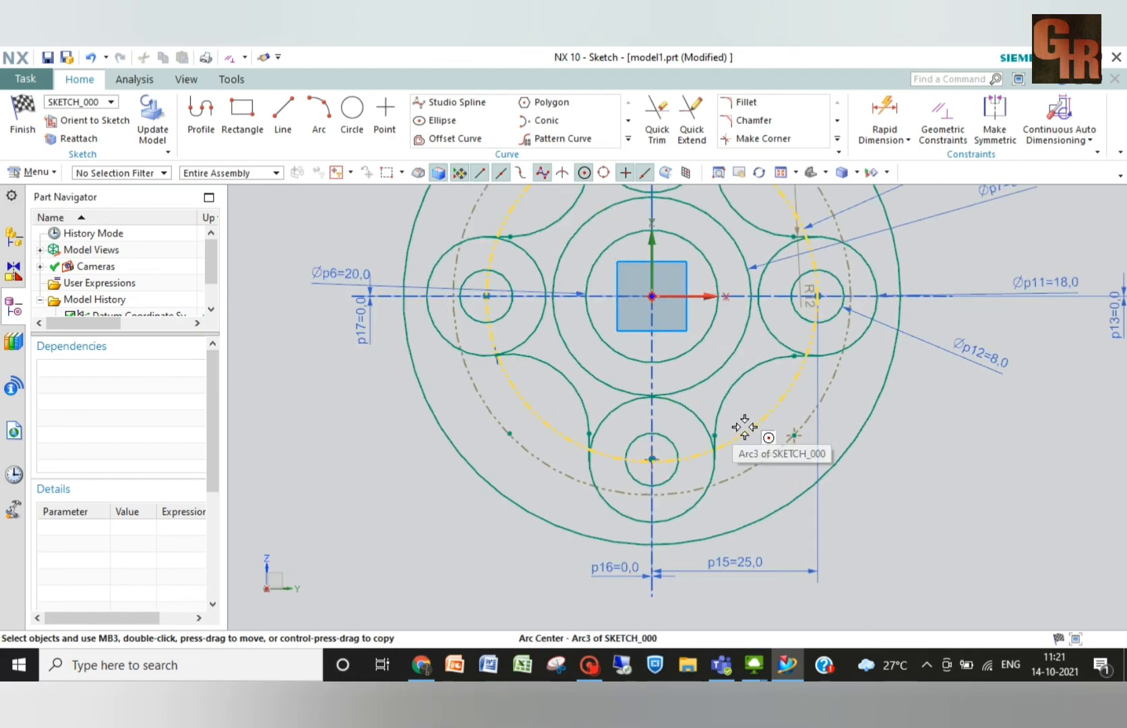
- Move the 30 mm diameter dimension to the sketch's upper-left side and the 20 mm one farther out to the left
scroll(744, 428, "down", 3)
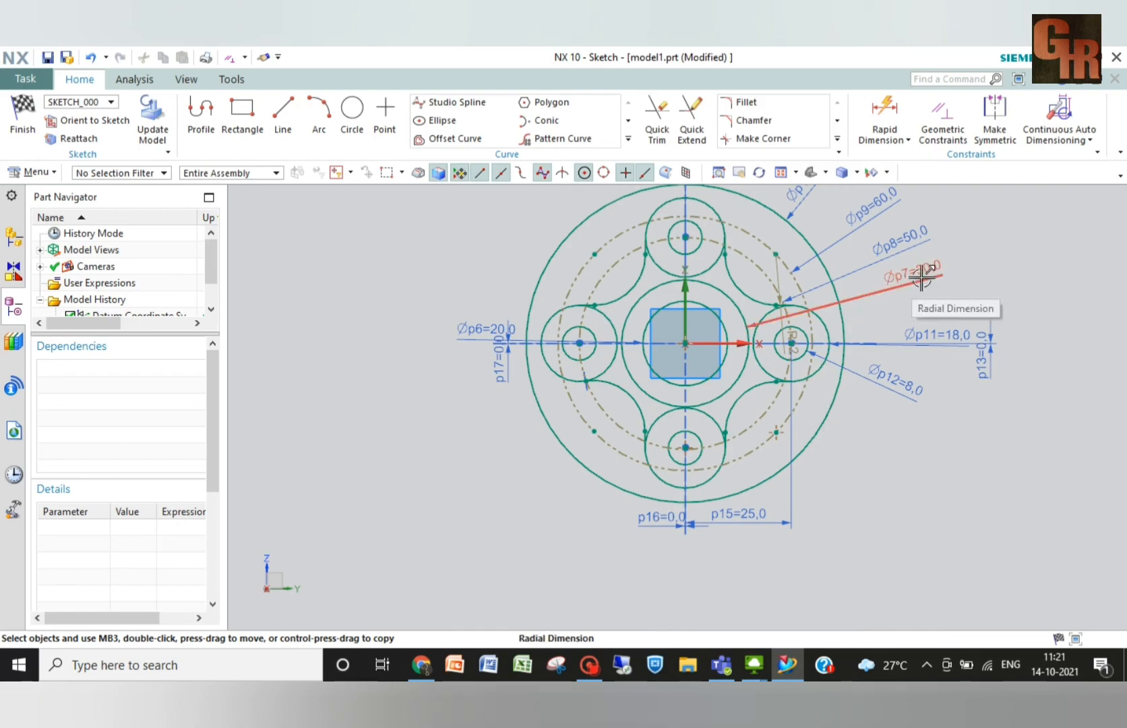
left_click_drag(917, 272, 551, 201)
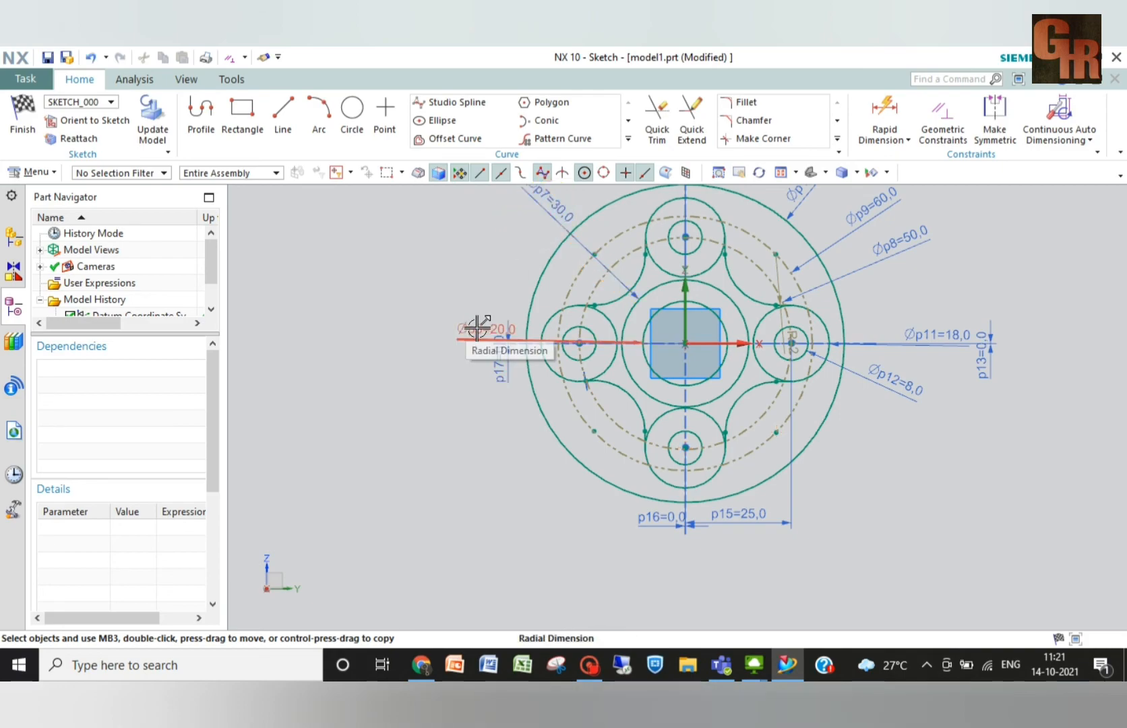
mouse_move(479, 323)
left_mouse_down()
mouse_move(460, 314)
mouse_move(472, 290)
mouse_move(437, 333)
left_mouse_up()
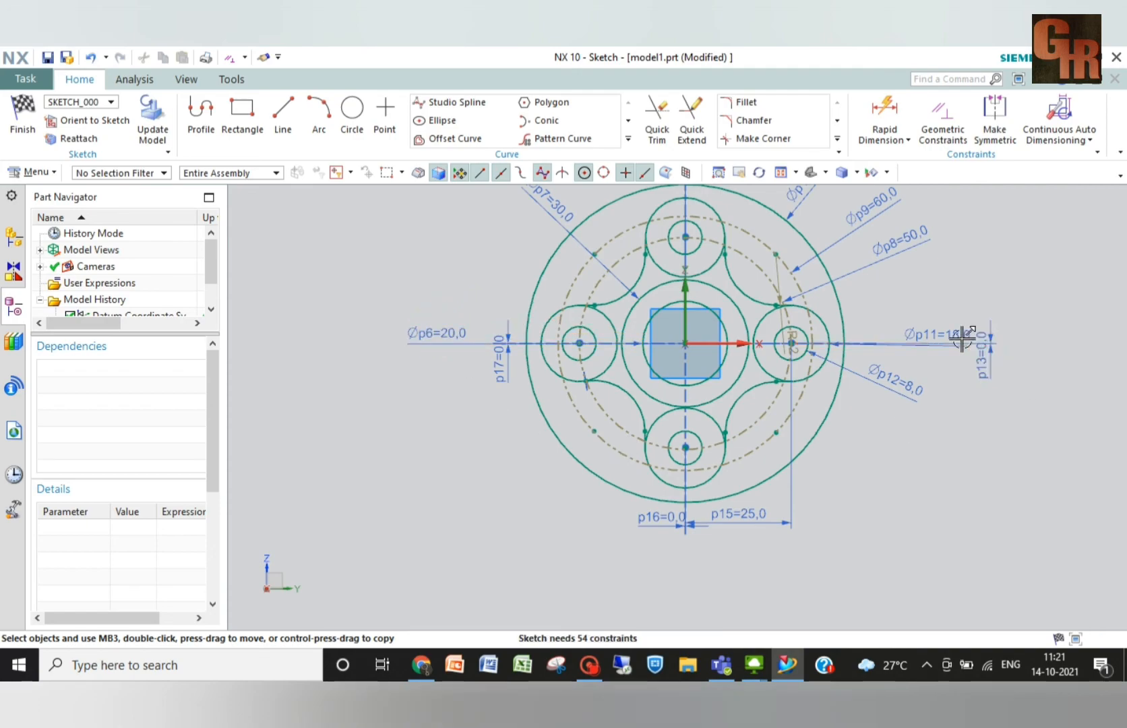
- Move the right circle pair's vertical 0 offset dimension and its 18 mm diameter dimension farther out to the right
left_click_drag(964, 333, 966, 335)
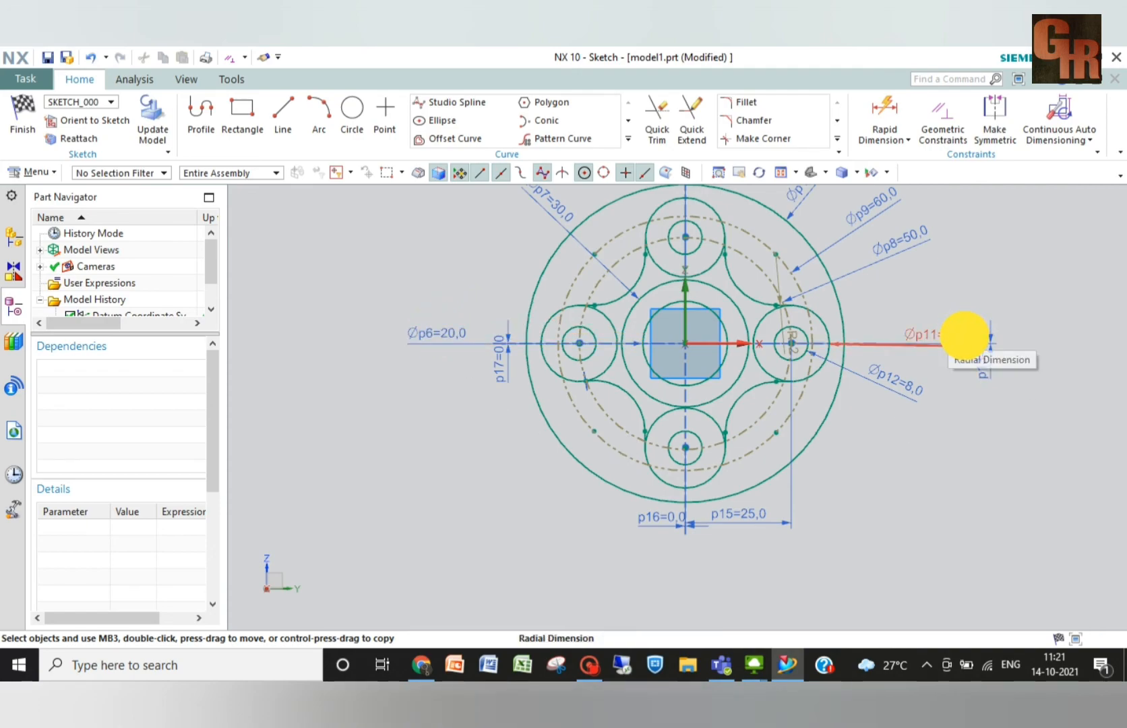
left_click(920, 463)
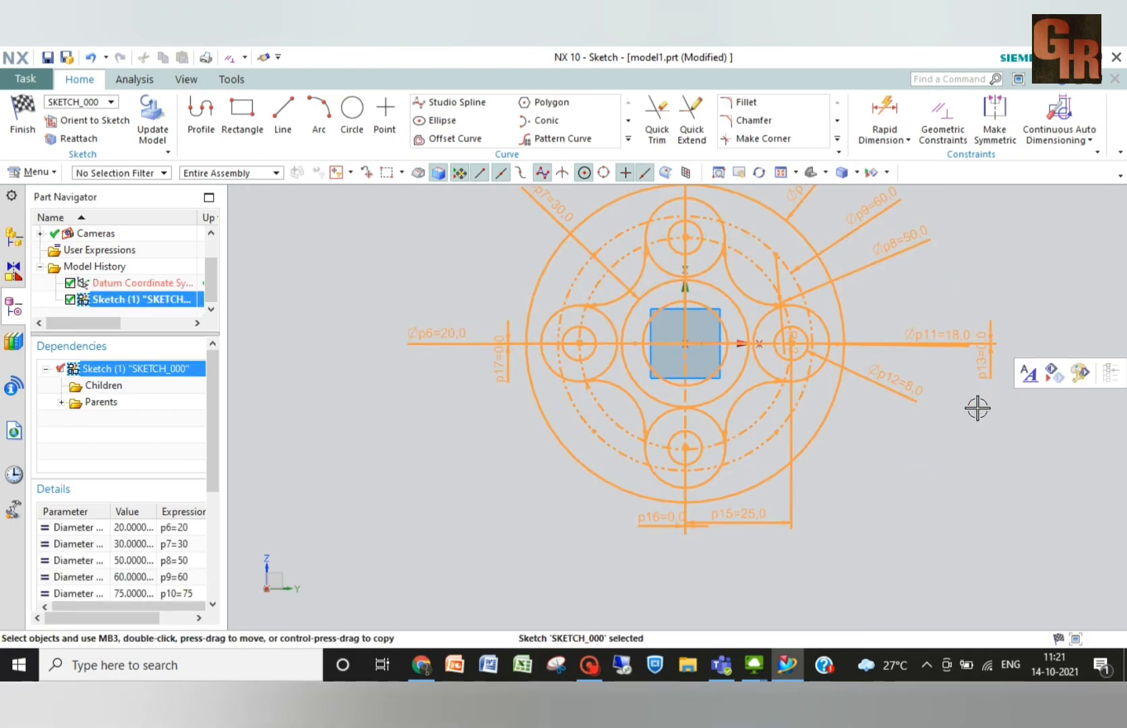
right_click(965, 435)
key("Escape")
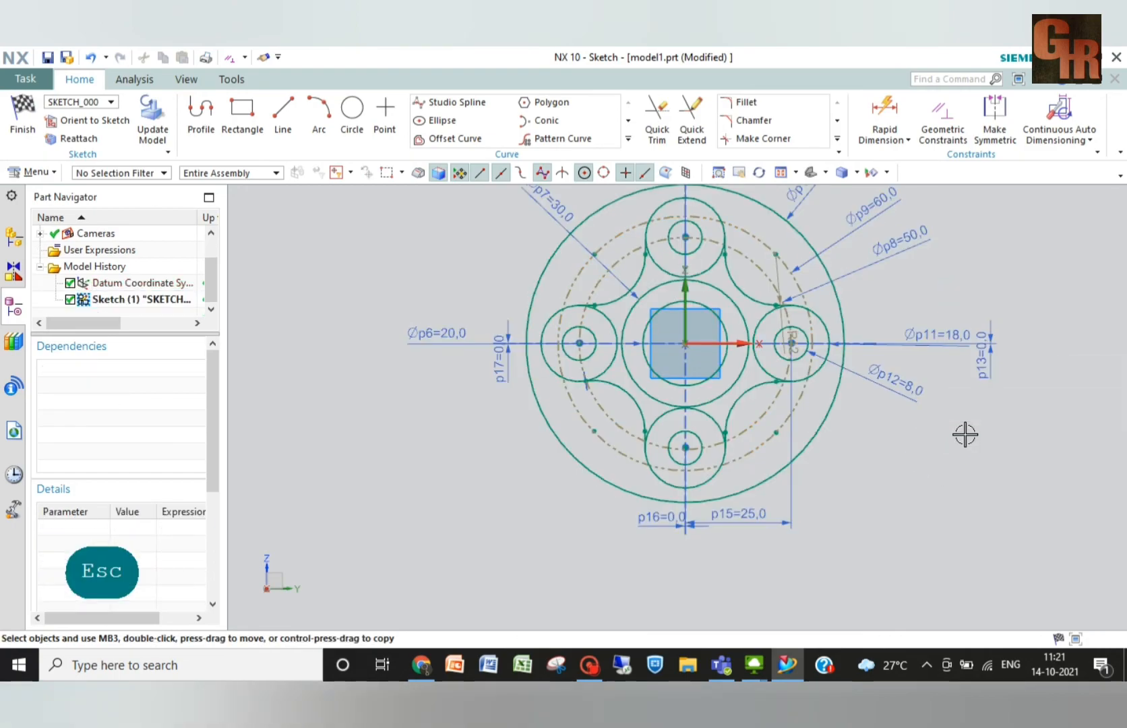
left_click(987, 370)
left_click_drag(988, 374, 1001, 372)
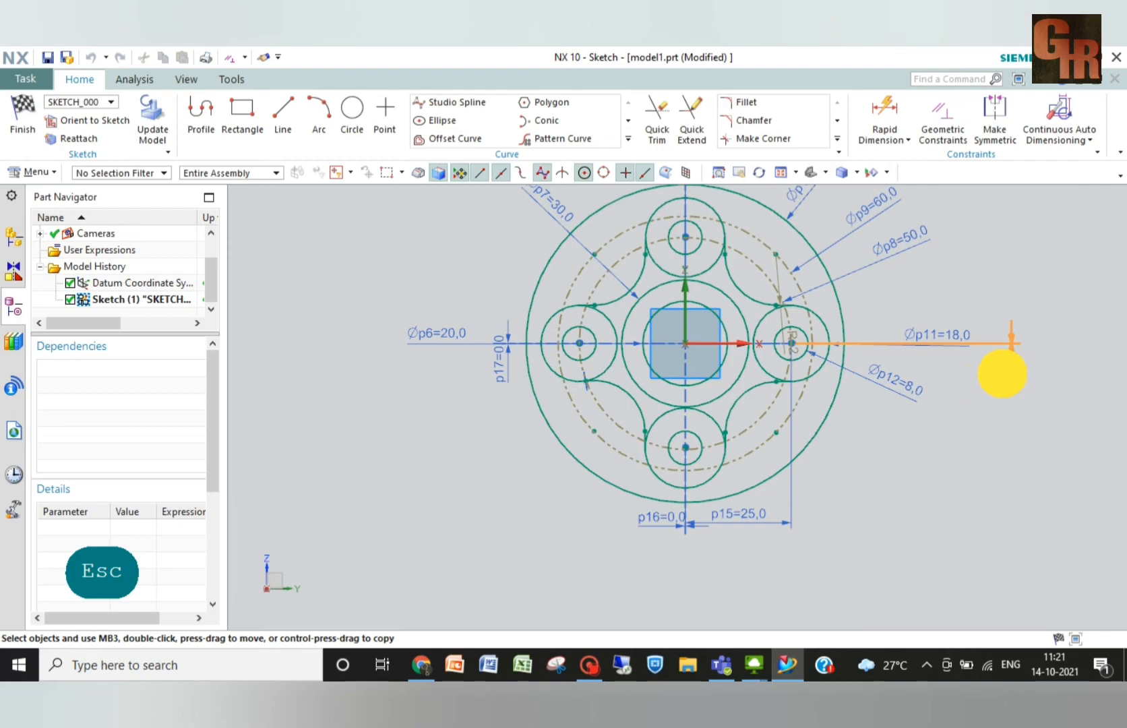
left_click(953, 327)
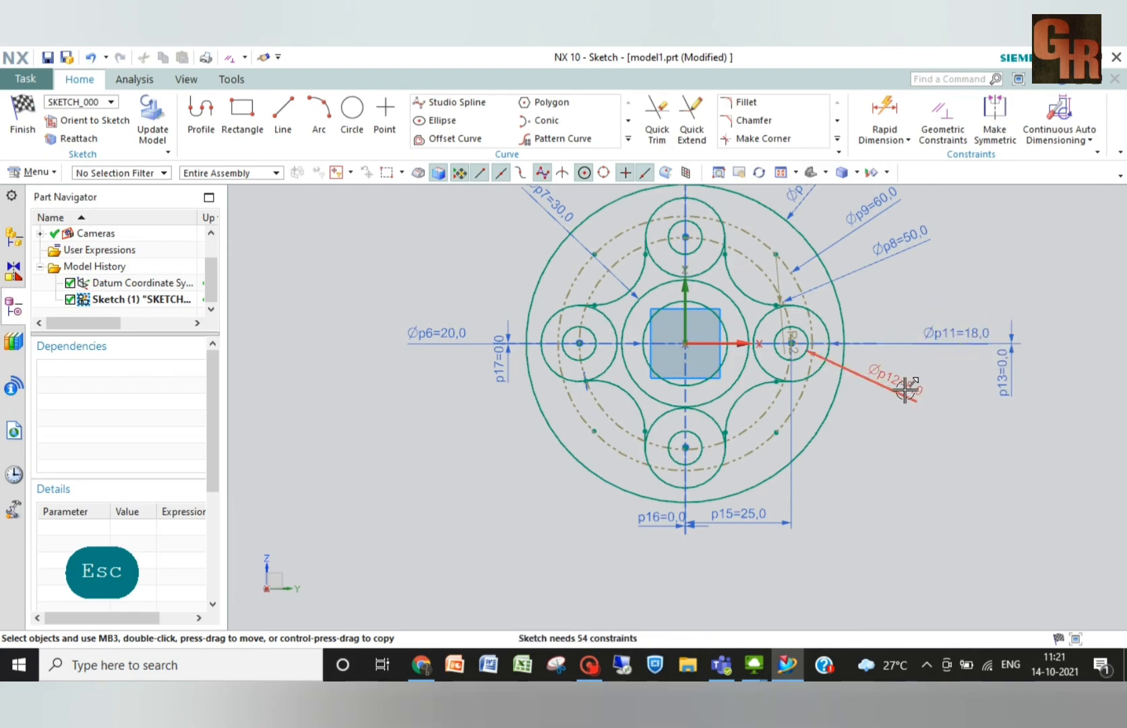
- Reposition the 8 mm diameter dimension lower, the 50 mm one beside the 60 mm one, and the 75 mm one at the sketch's lower left
left_click_drag(906, 389, 892, 411)
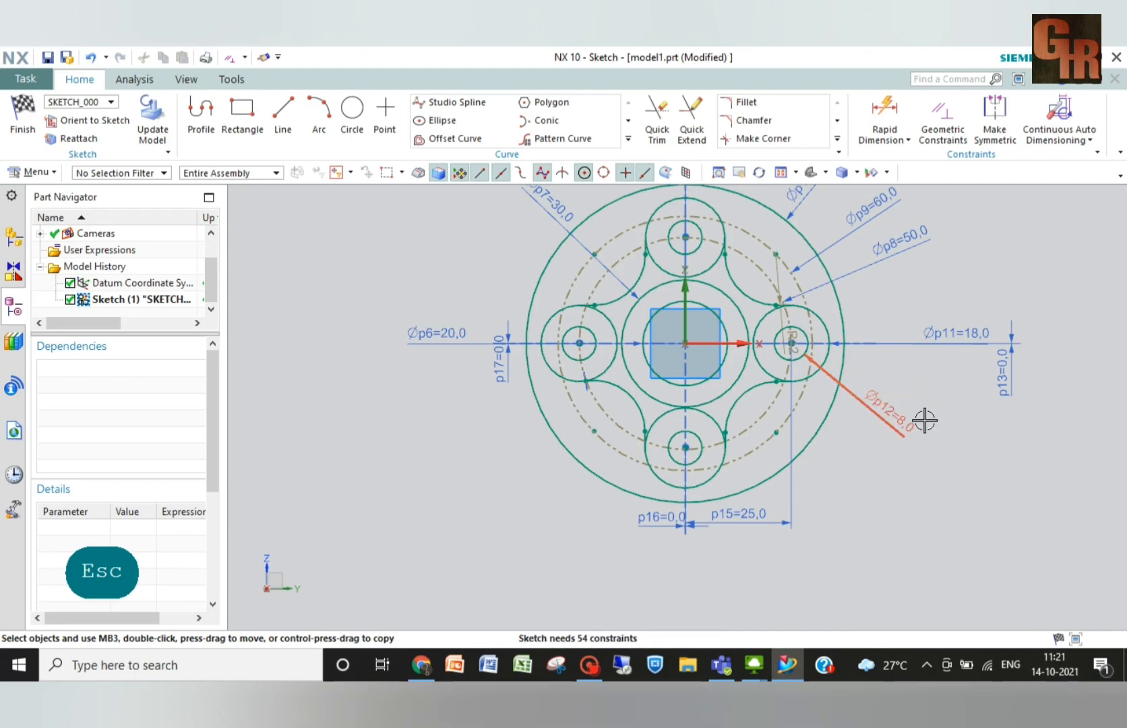
mouse_move(906, 249)
left_mouse_down()
mouse_move(791, 249)
mouse_move(715, 214)
mouse_move(780, 244)
mouse_move(817, 199)
left_mouse_up()
scroll(895, 262, "down", 3)
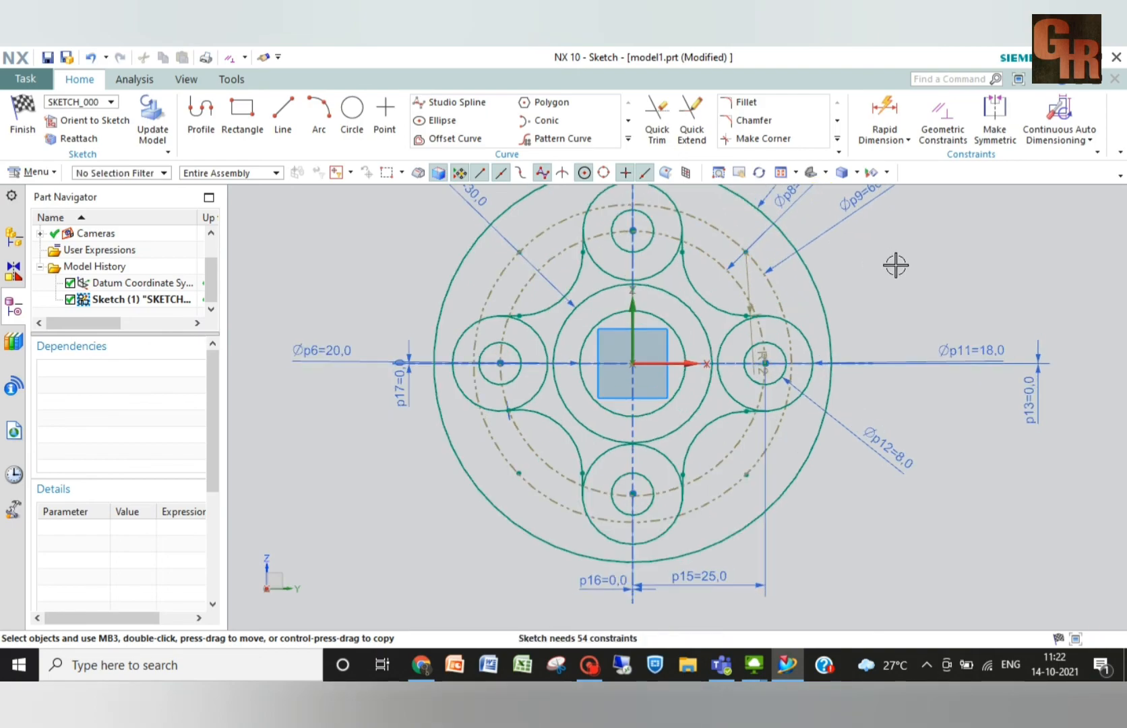
scroll(890, 253, "up", 1)
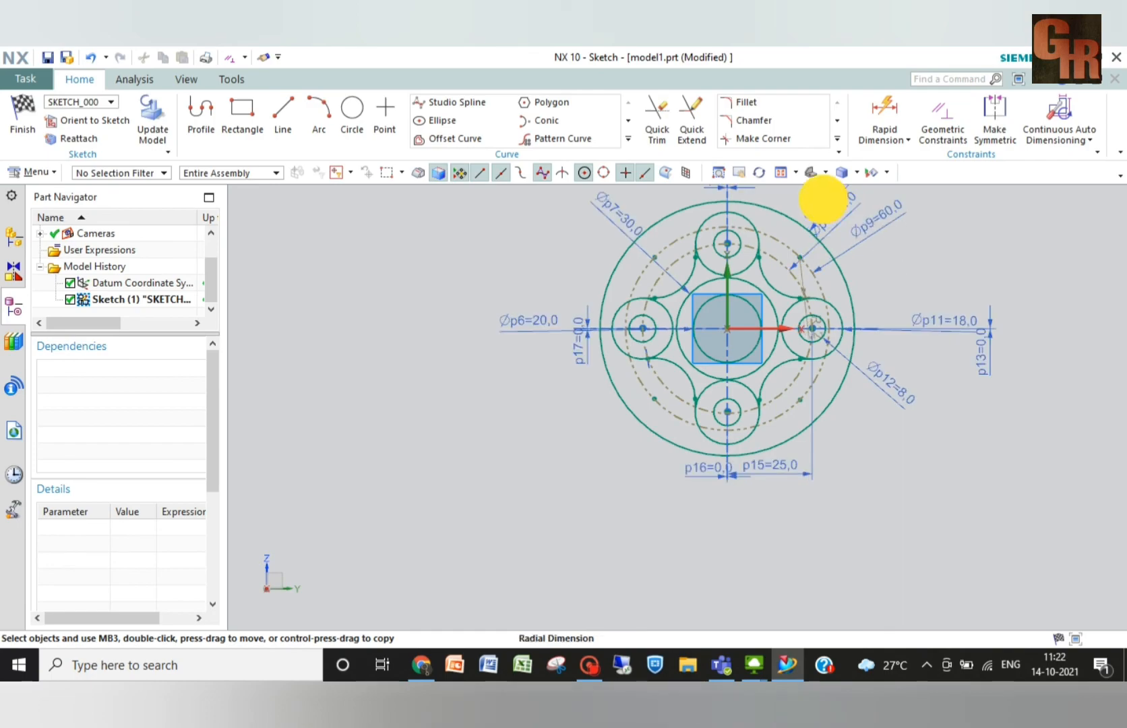
mouse_move(664, 337)
left_mouse_down()
mouse_move(646, 456)
mouse_move(609, 421)
mouse_move(592, 434)
left_mouse_up()
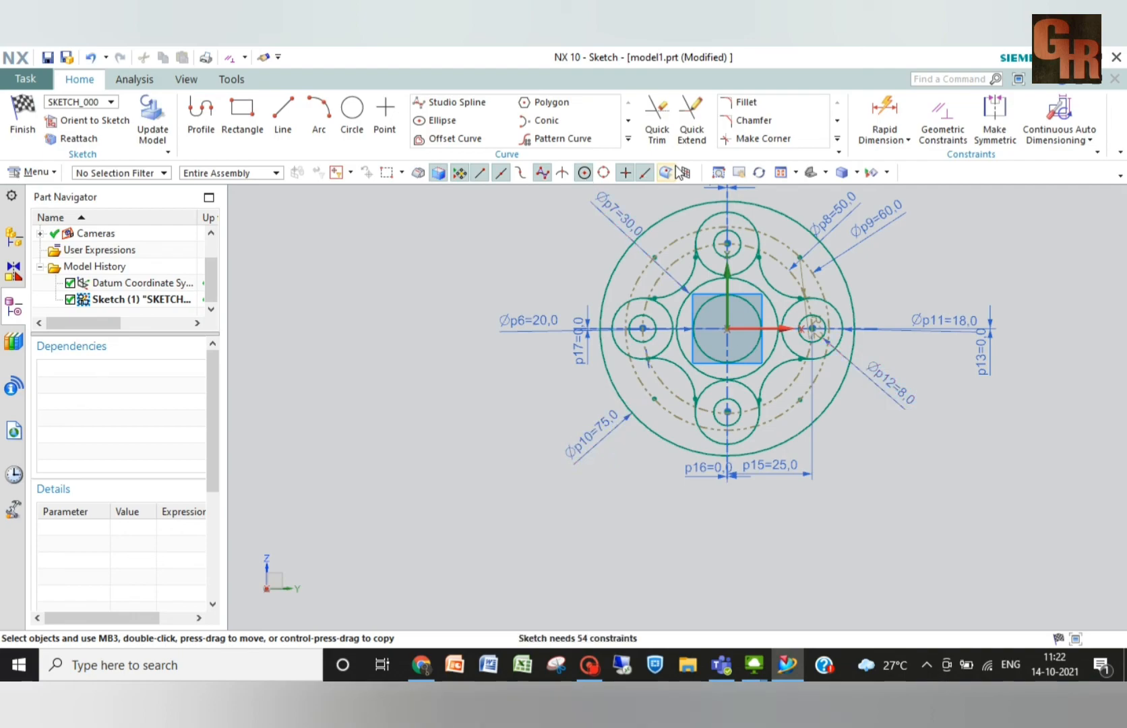
- Trim the inner arcs of the four 18 mm circles so that they form one continuous outline with the fillets
left_click(657, 121)
left_click(791, 310)
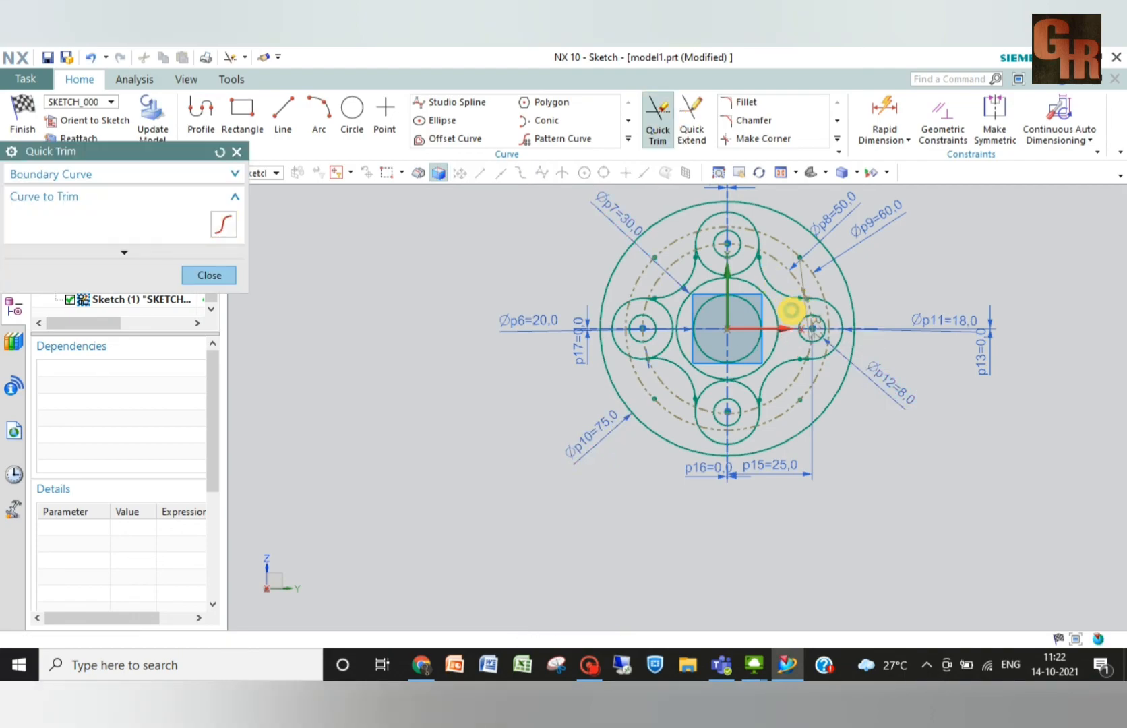
left_click(747, 279)
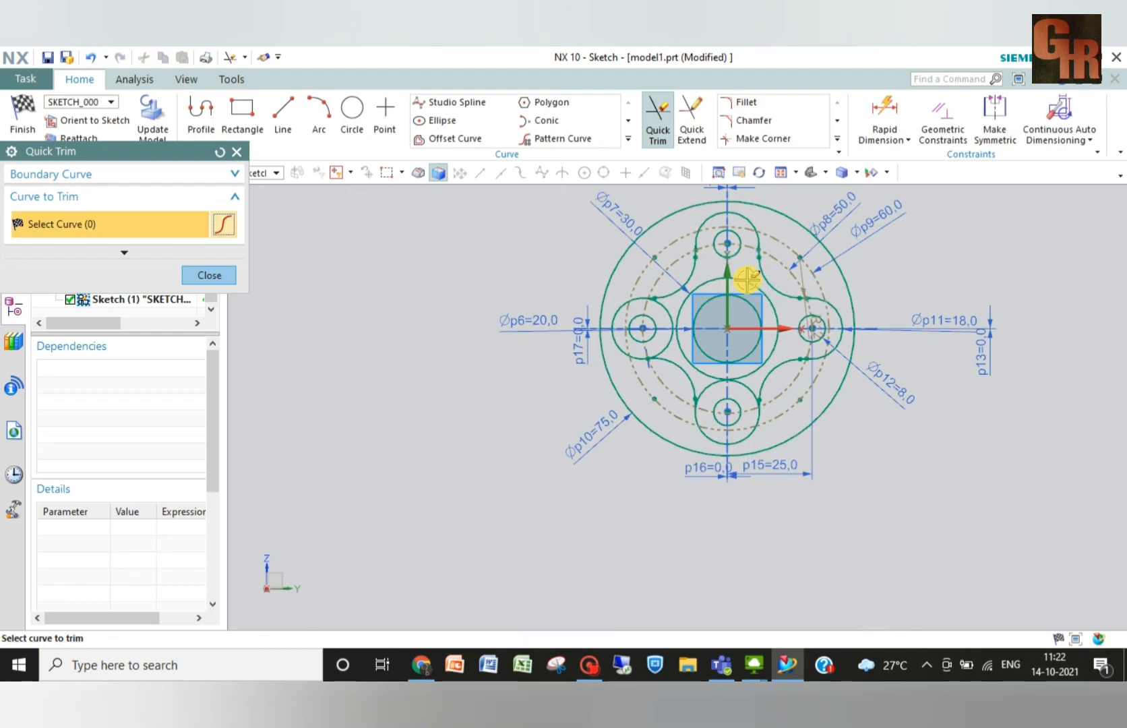
left_click(673, 343)
left_click(748, 389)
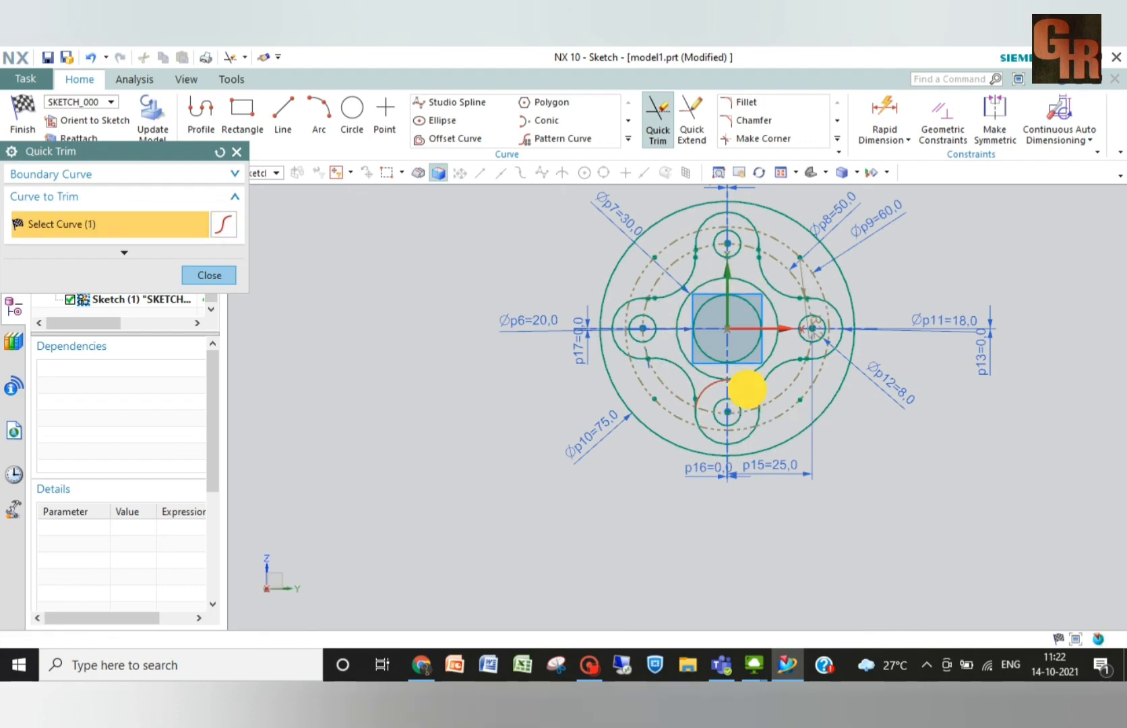
left_click(216, 277)
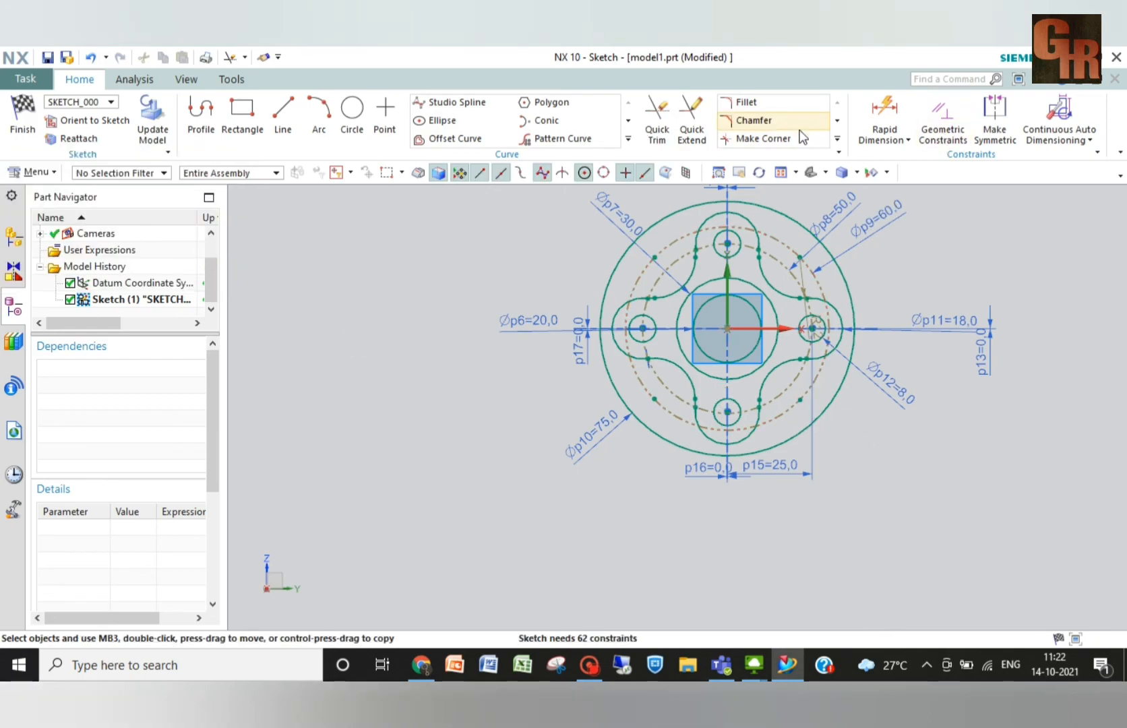
- Fit the sketch in view and delete the 25 mm horizontal dimension of the right circle pair
left_click(786, 173)
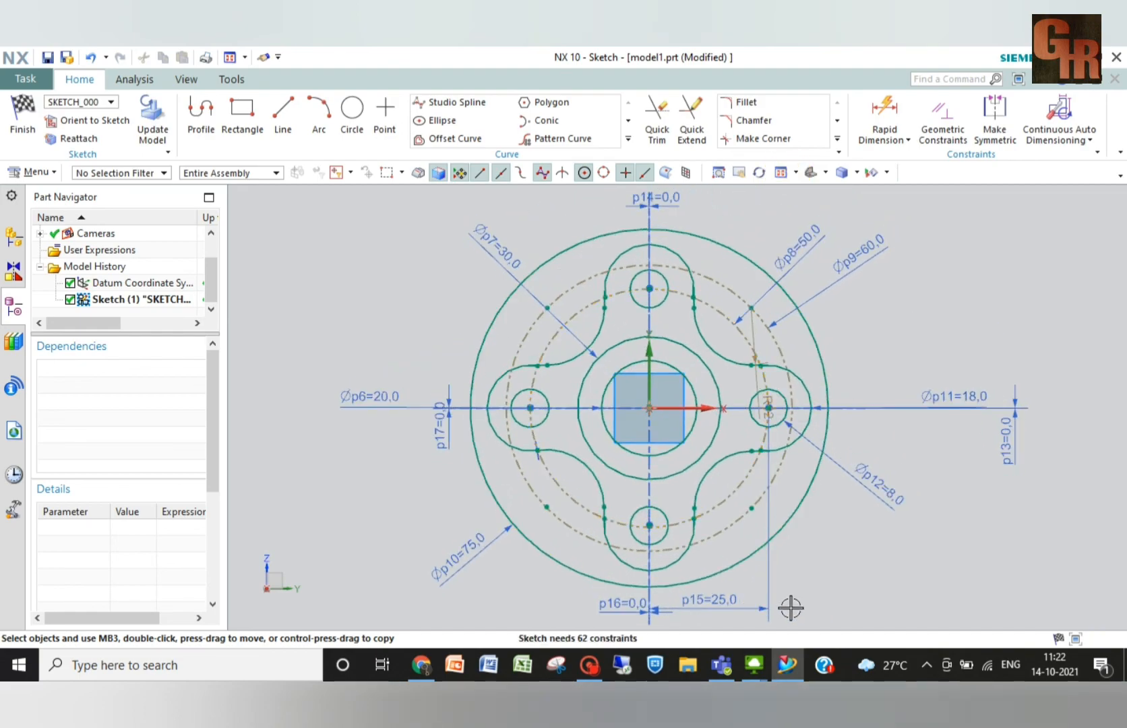
left_click(737, 607)
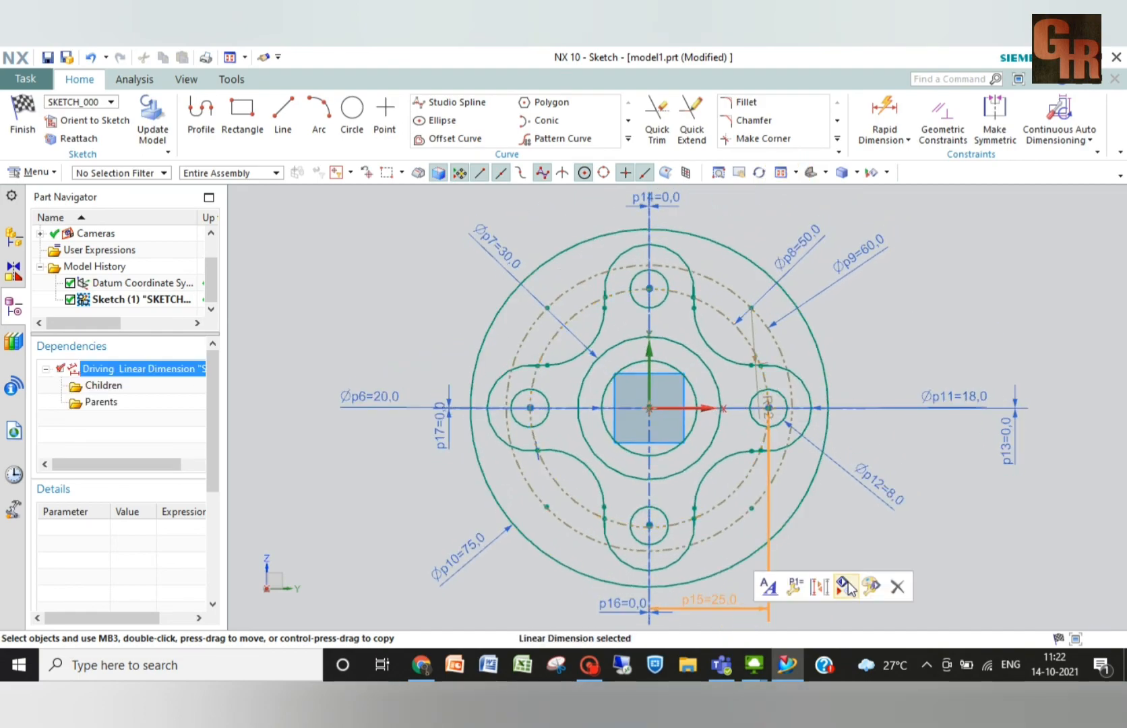
left_click(898, 588)
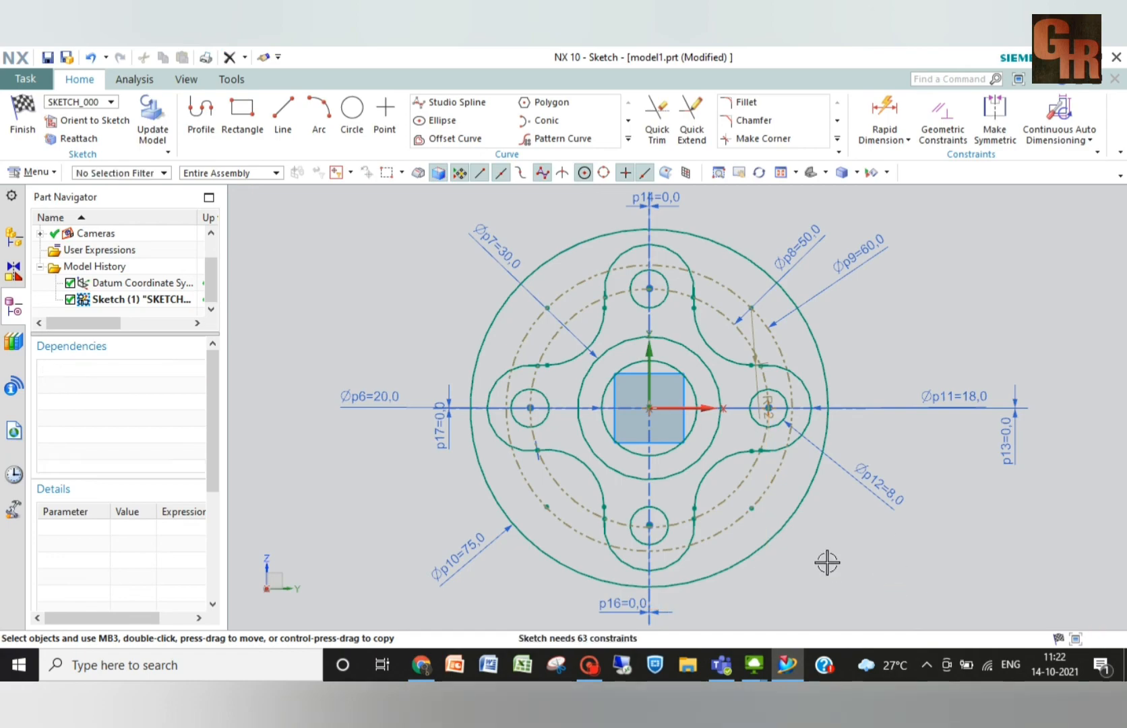
- Reposition the 8 mm and 18 mm diameter dimensions beside the right lobe and the 60 mm one at the sketch's lower right
left_click(870, 489)
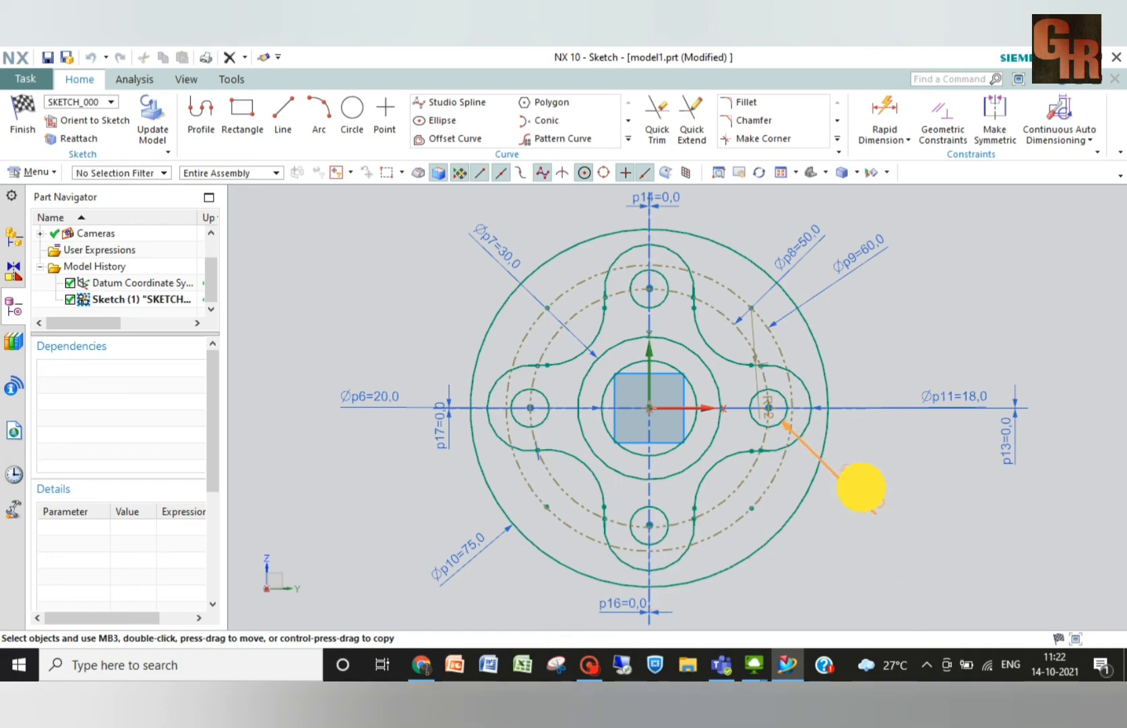
left_click_drag(856, 485, 878, 451)
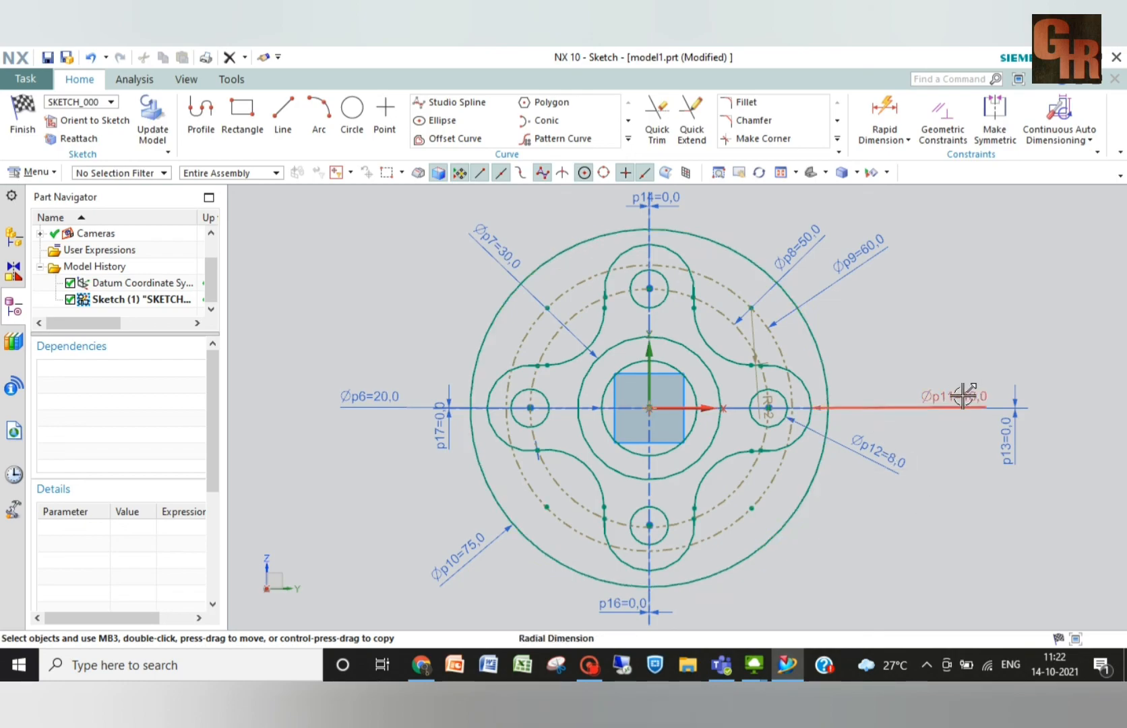
left_click_drag(941, 396, 870, 347)
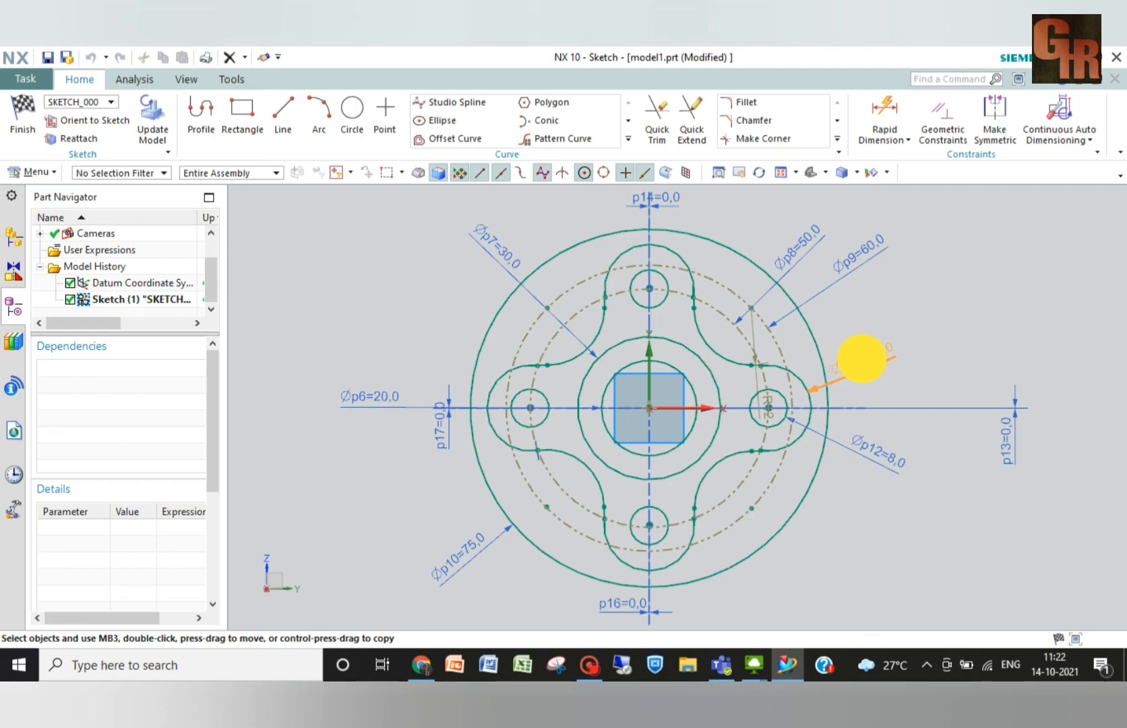
left_click_drag(868, 359, 870, 363)
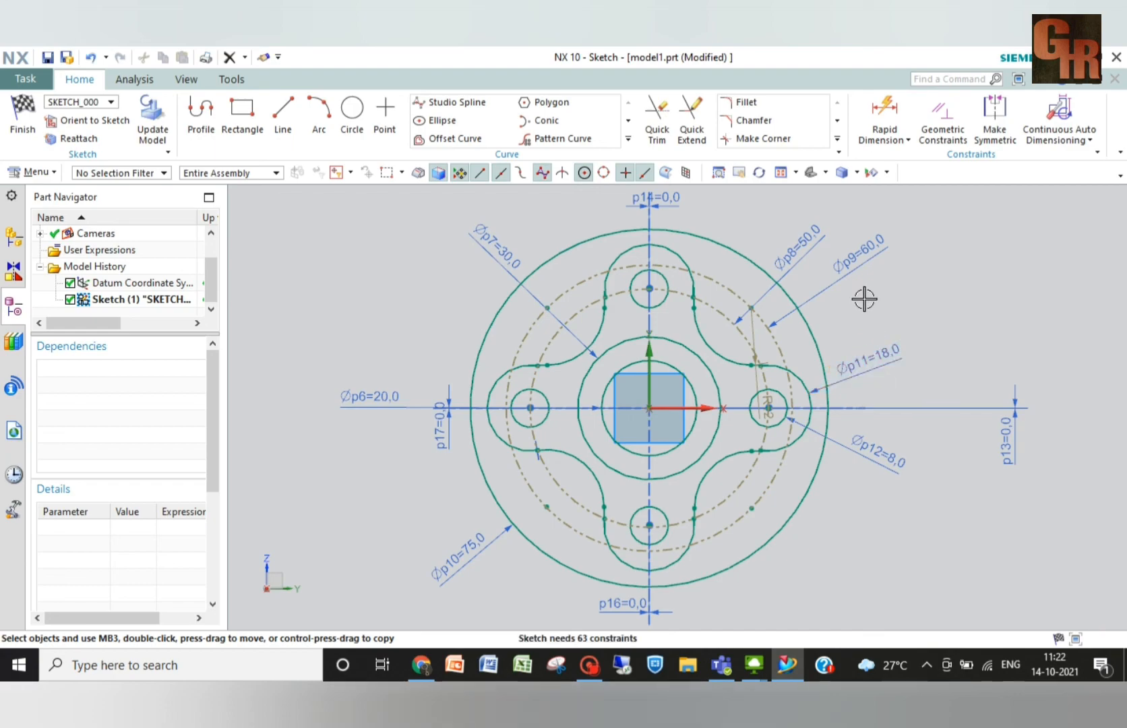
mouse_move(873, 262)
left_mouse_down()
mouse_move(868, 252)
mouse_move(808, 541)
mouse_move(814, 554)
left_mouse_up()
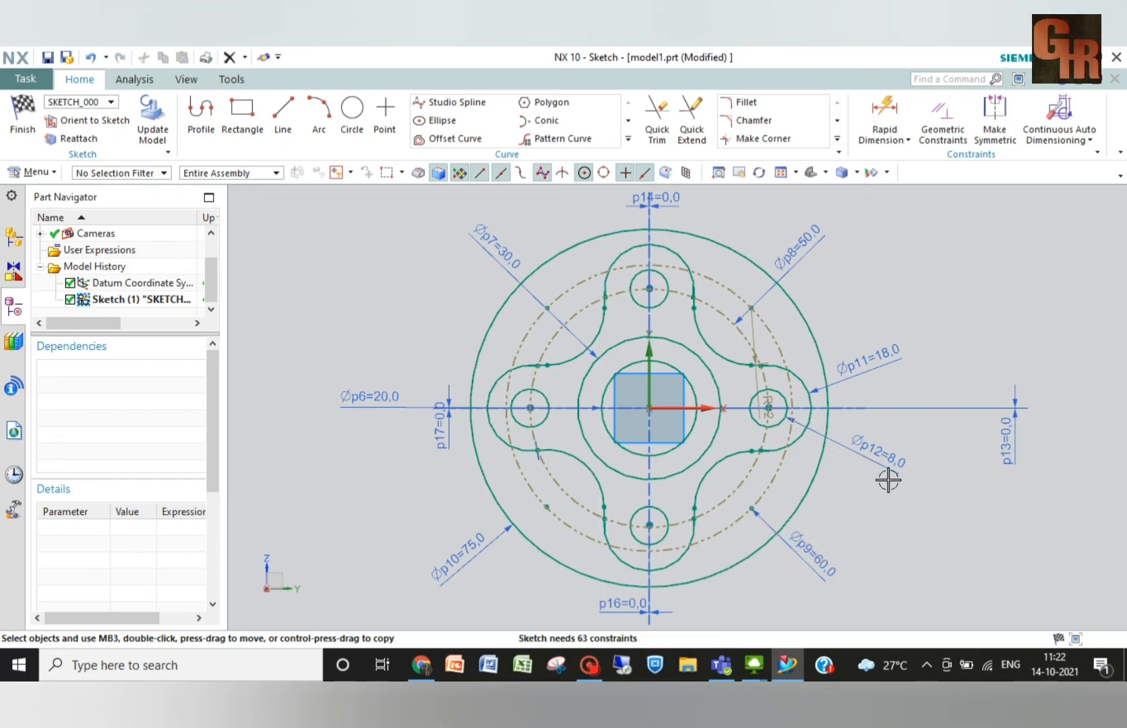